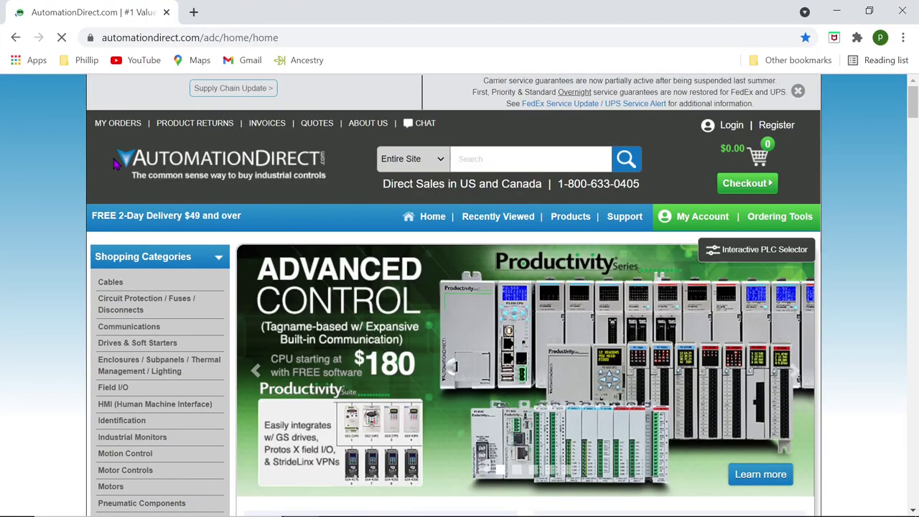
- Browse AutomationDirect's HMI catalog to the C-more Micro 3 inch Panels & Accessories product list
scroll(101, 384, "down", 2)
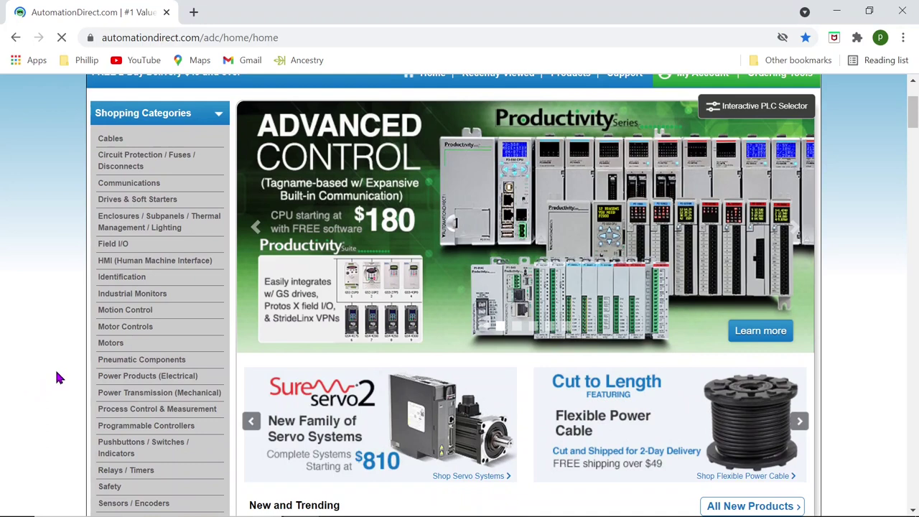
scroll(795, 184, "up", 2)
scroll(53, 374, "down", 1)
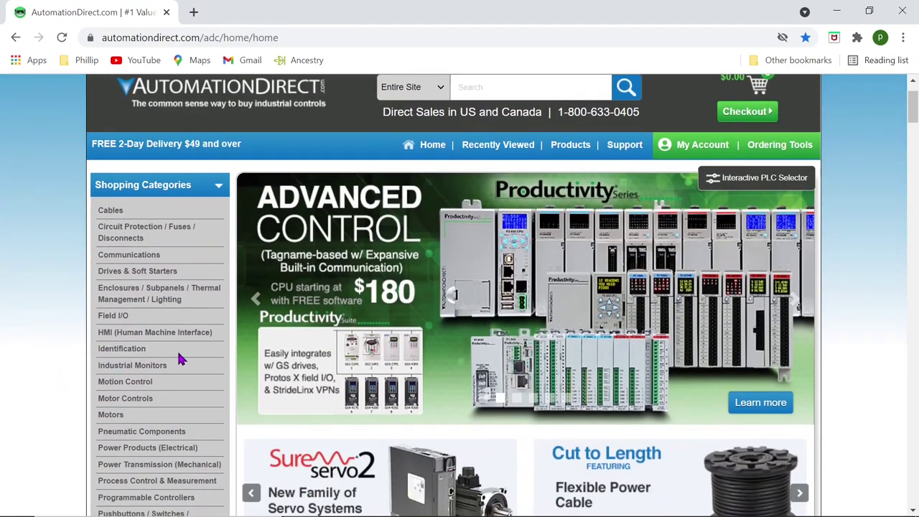
left_click(165, 338)
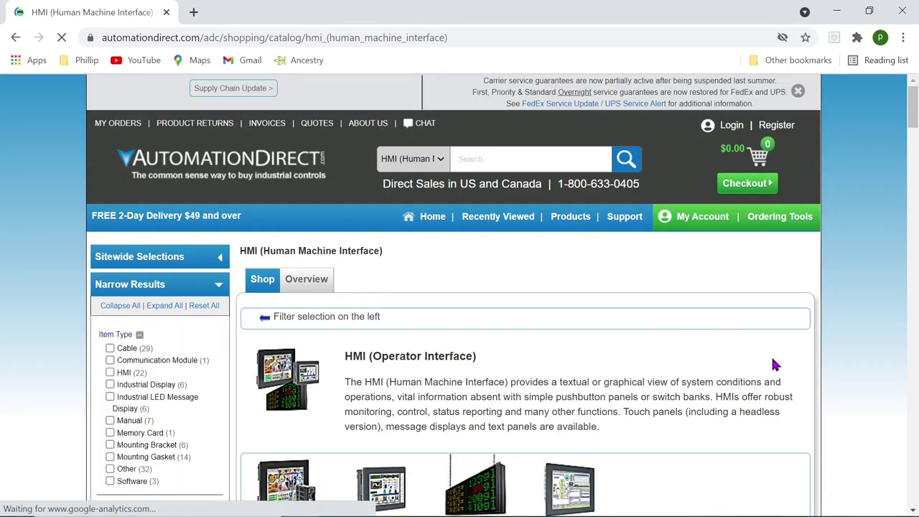
scroll(774, 364, "down", 3)
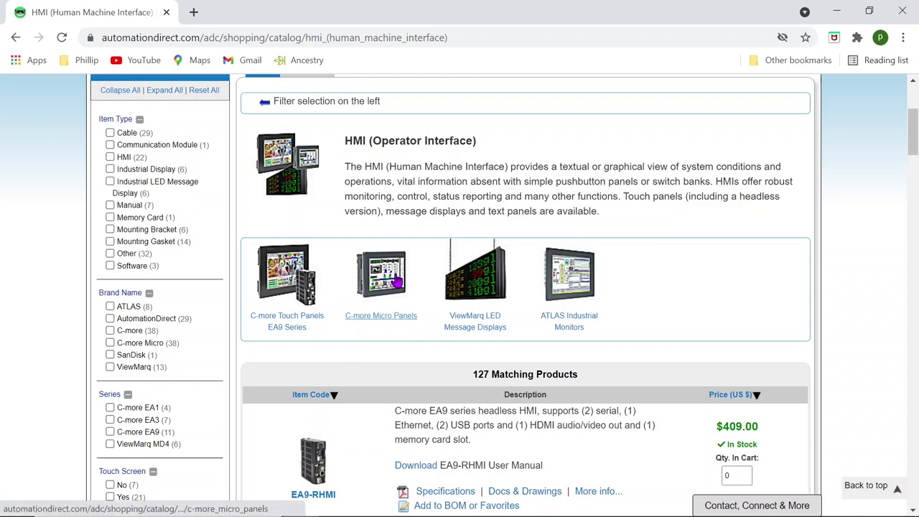
left_click(395, 287)
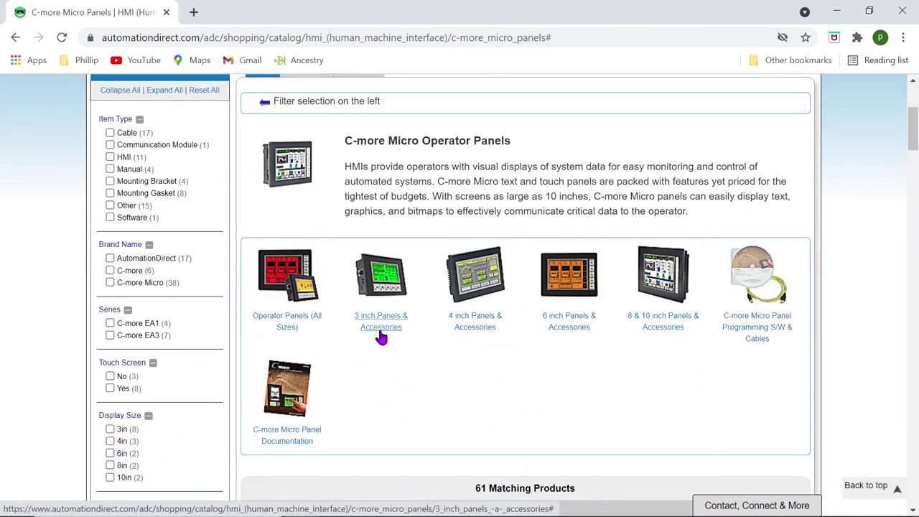
left_click(381, 326)
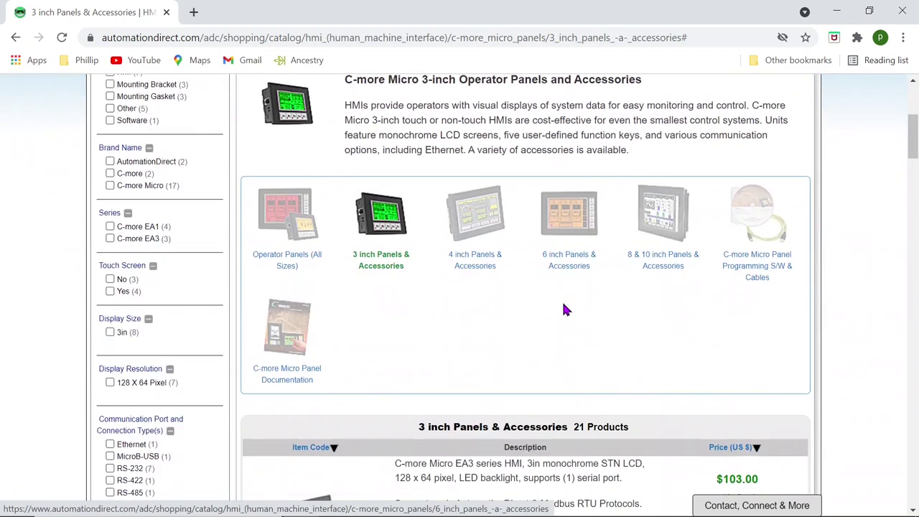
scroll(563, 305, "down", 5)
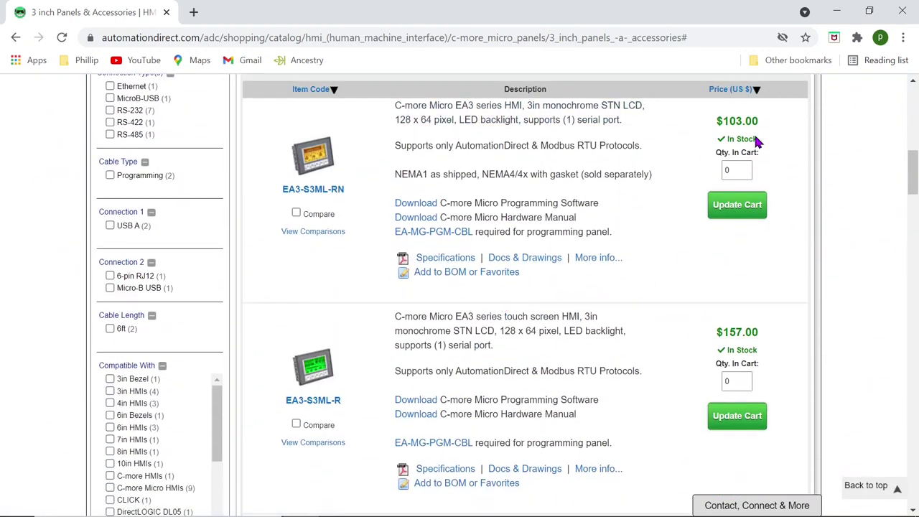
- Open the EA3-S3ML-RN product page and view its front photo enlarged
left_click(316, 190)
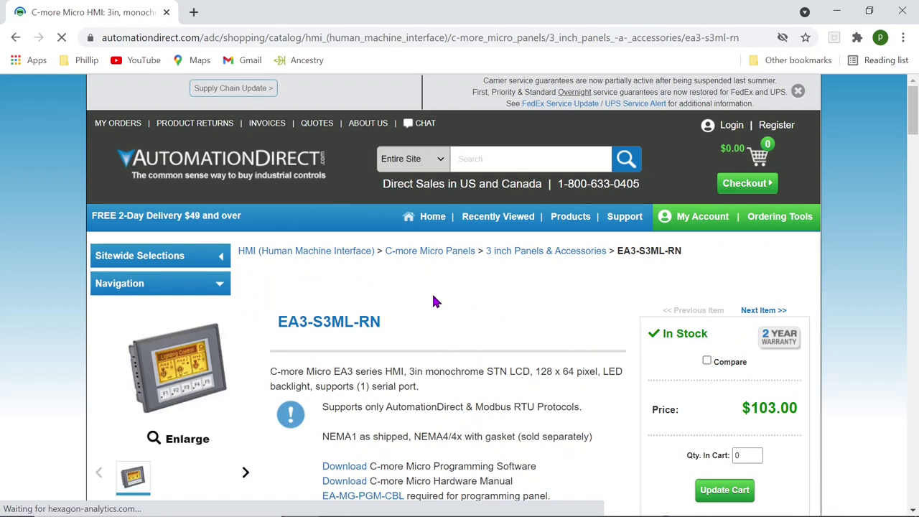
scroll(433, 300, "down", 3)
scroll(482, 267, "up", 2)
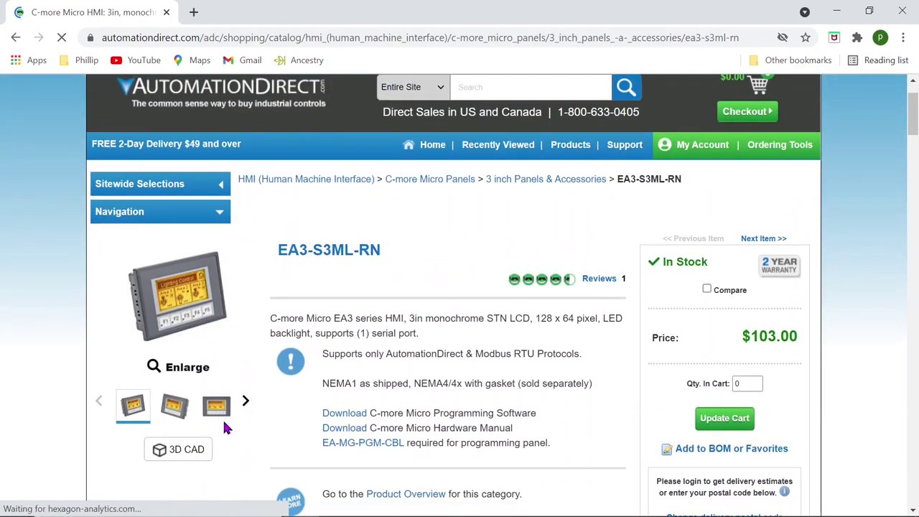
left_click(220, 410)
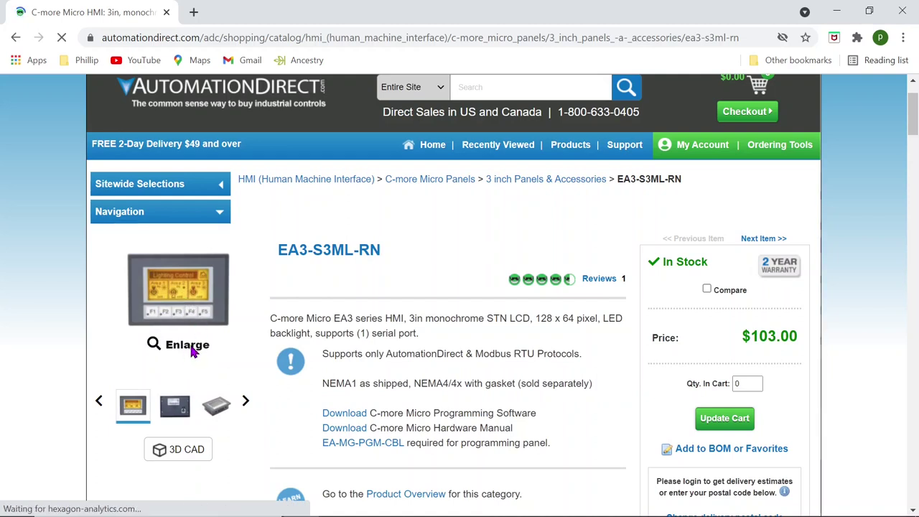
left_click(192, 352)
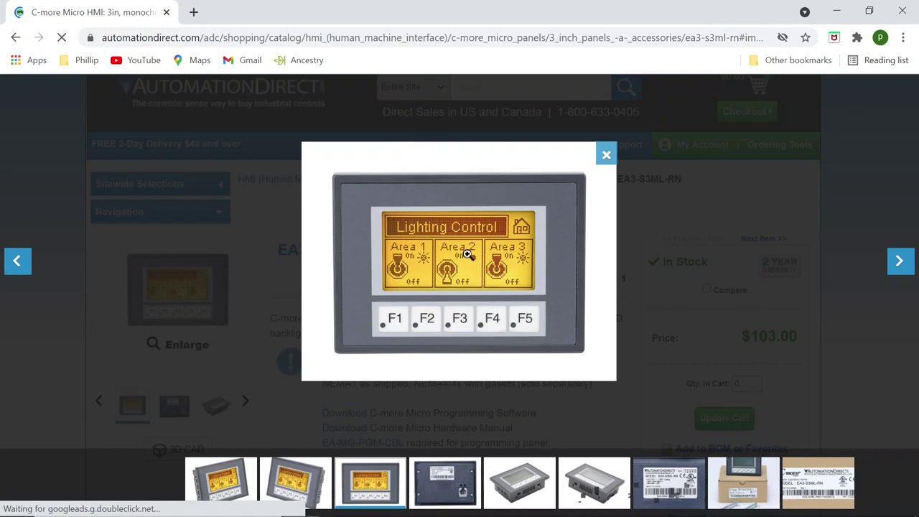
left_click(606, 156)
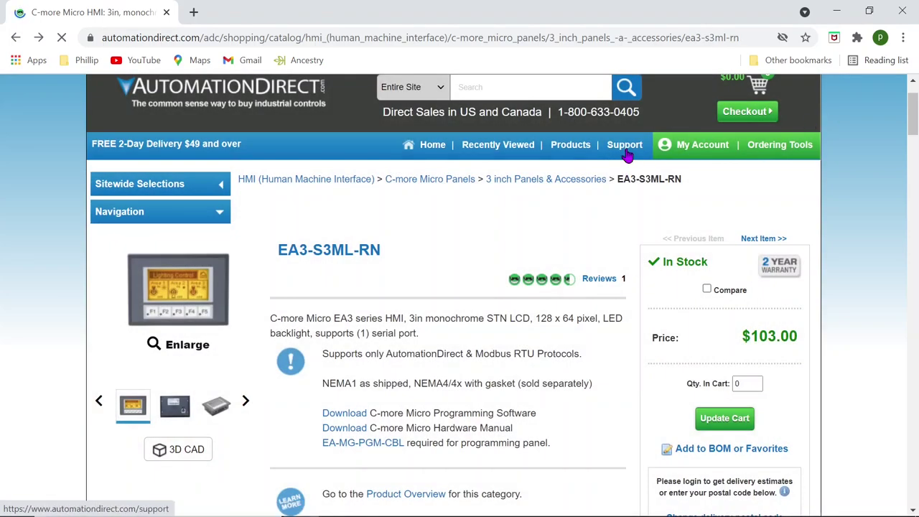
- Find the C-more Micro software entry on the AutomationDirect support downloads page
left_click(625, 152)
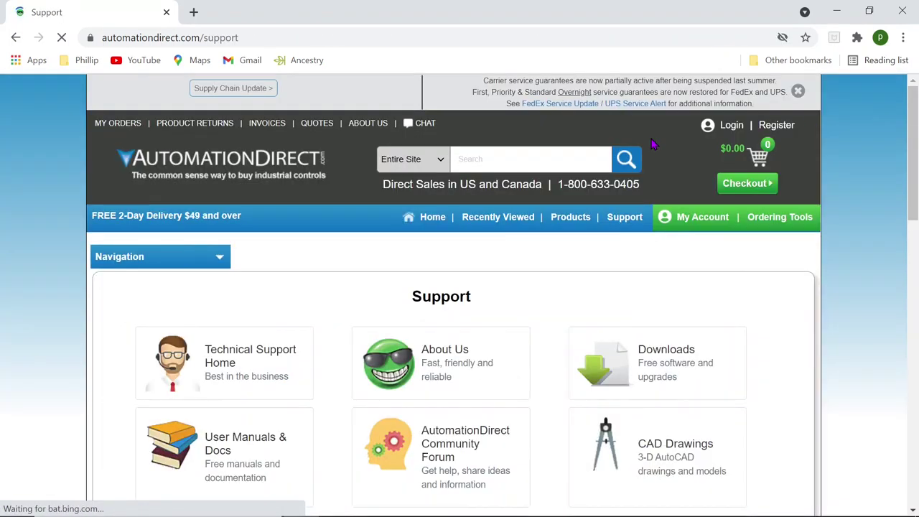
scroll(687, 312, "down", 2)
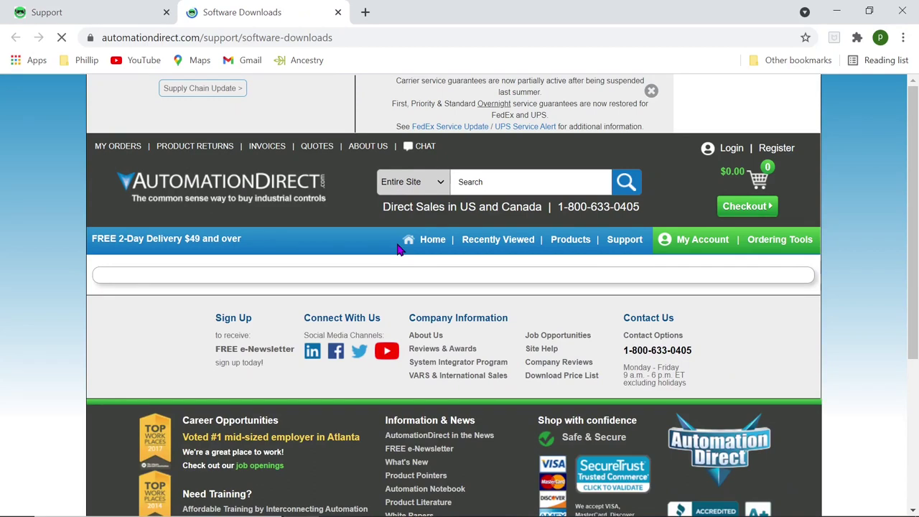
scroll(398, 246, "down", 3)
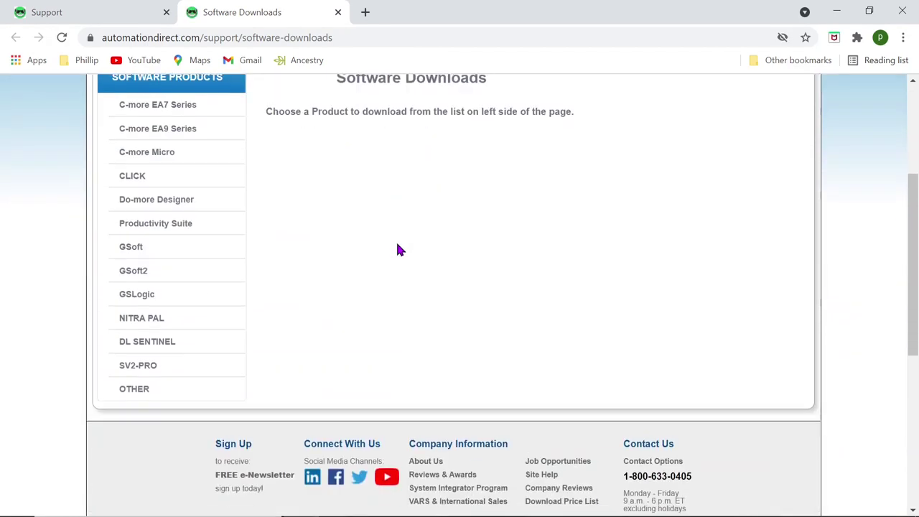
scroll(328, 269, "up", 1)
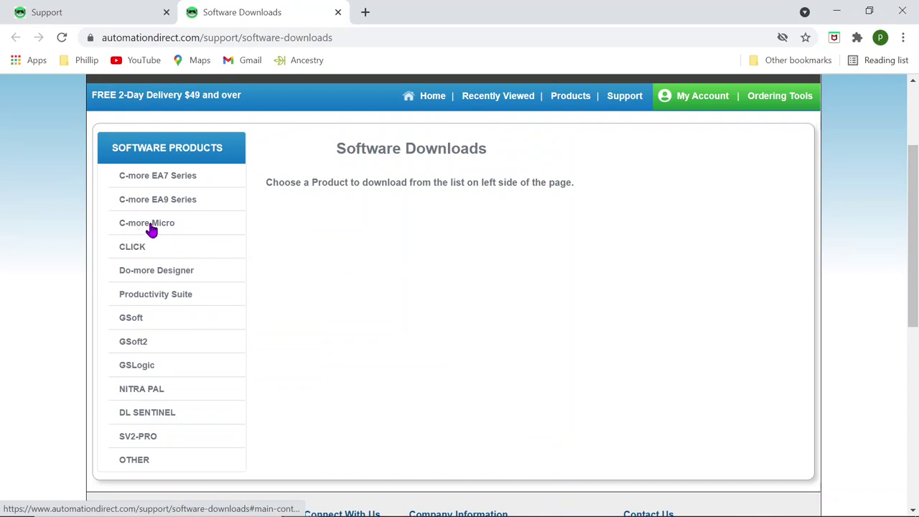
left_click(150, 226)
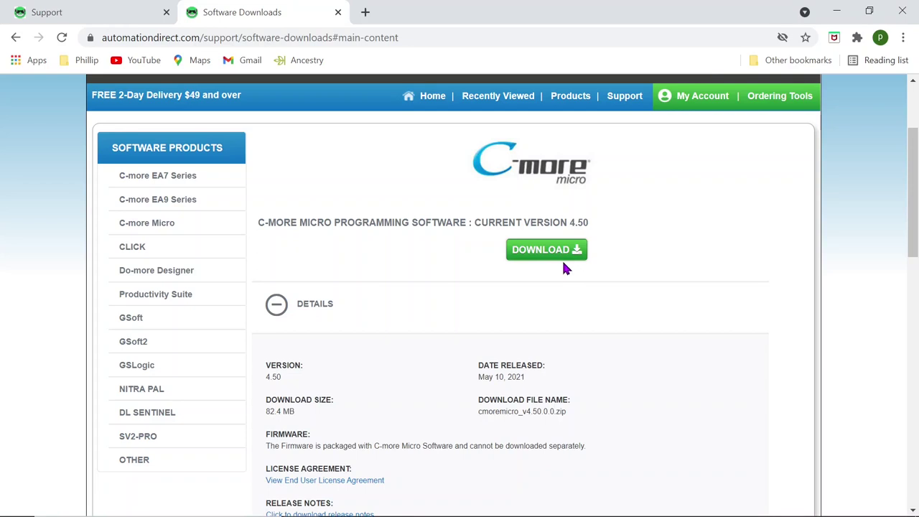
- Download the v4.50 software zip, filling in the e-mail address and its confirmation
left_click(550, 254)
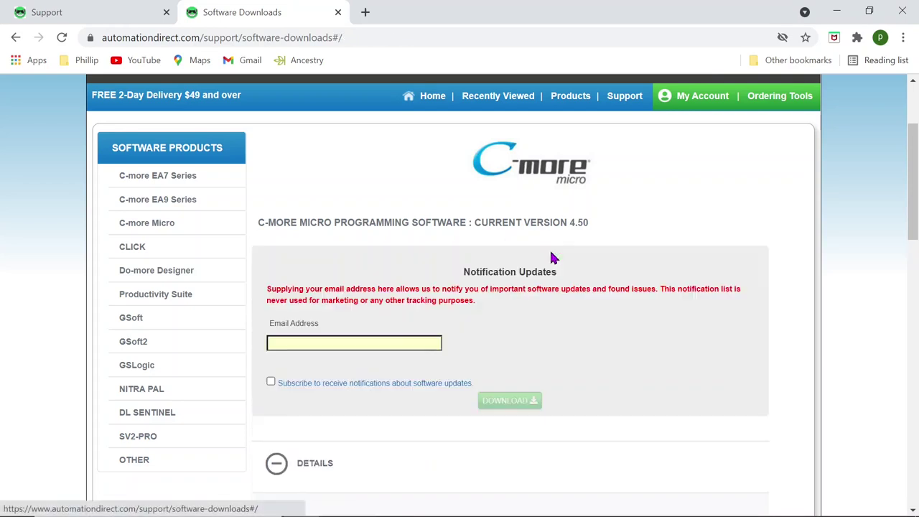
left_click(400, 337)
left_click(366, 397)
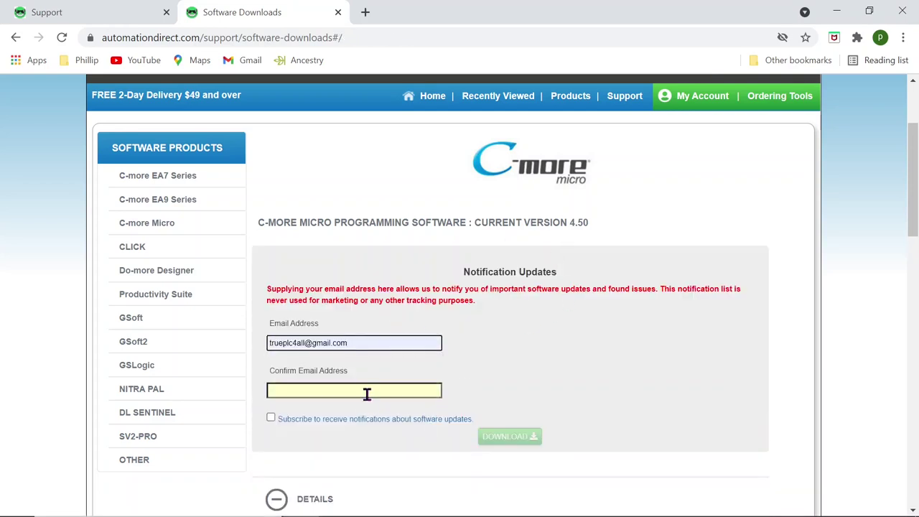
left_click(361, 441)
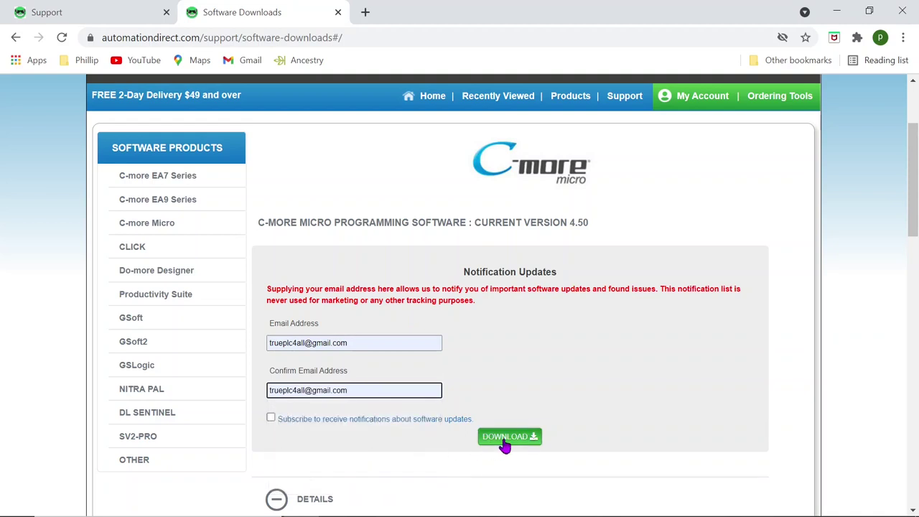
left_click(505, 439)
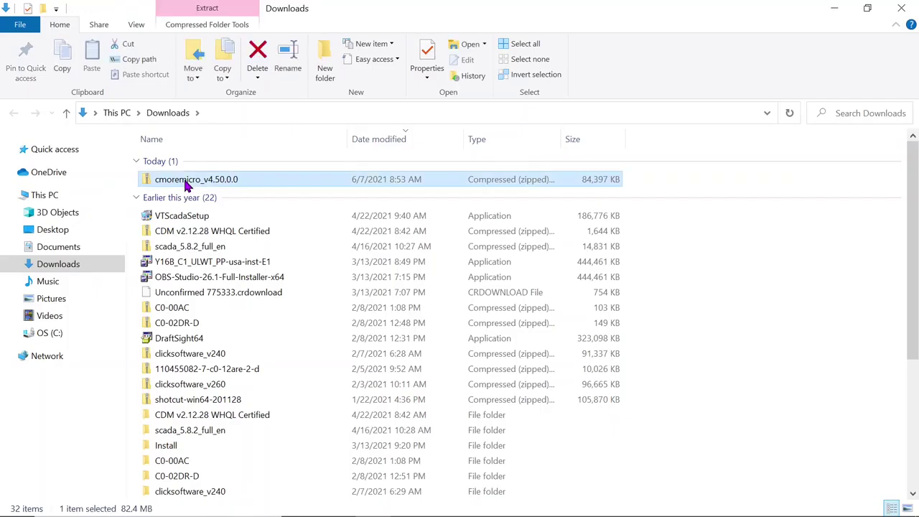
- Extract the cmoremicro_v4.50.0.0 zip into the Downloads folder
right_click(185, 186)
left_click(93, 246)
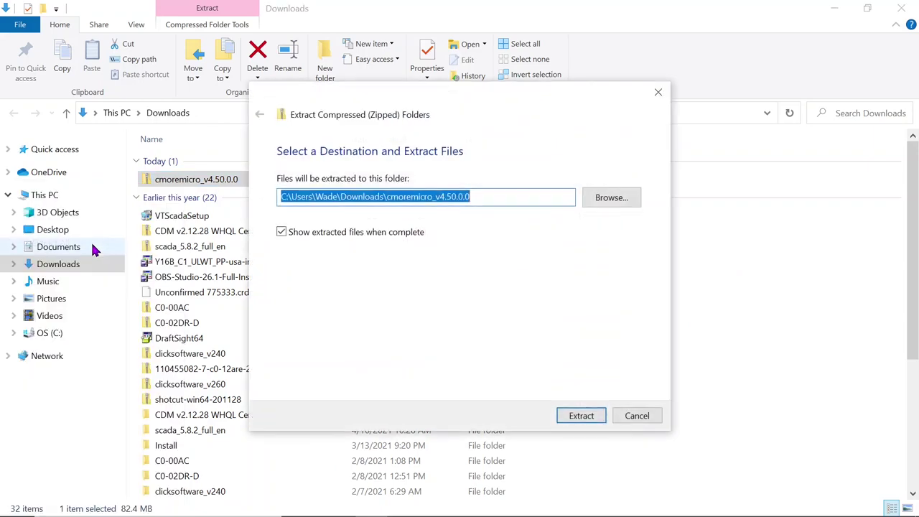
left_click(581, 418)
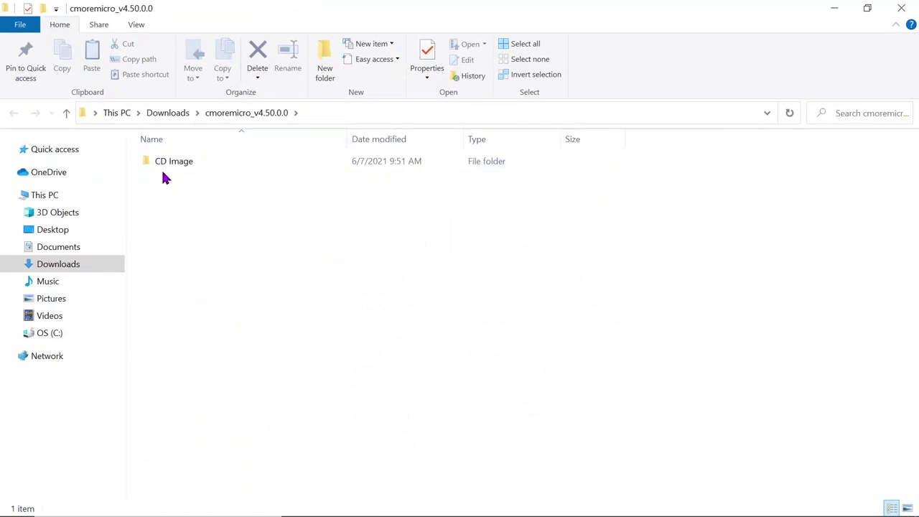
- Run the C-more_micro_Ver4.50.0.0 setup from the CD Image folder
left_click(170, 166)
double_click(170, 166)
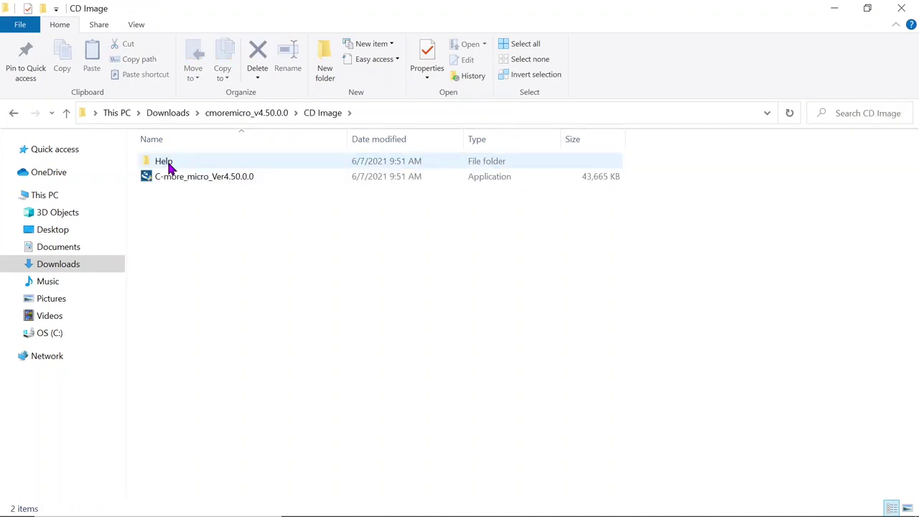
double_click(222, 179)
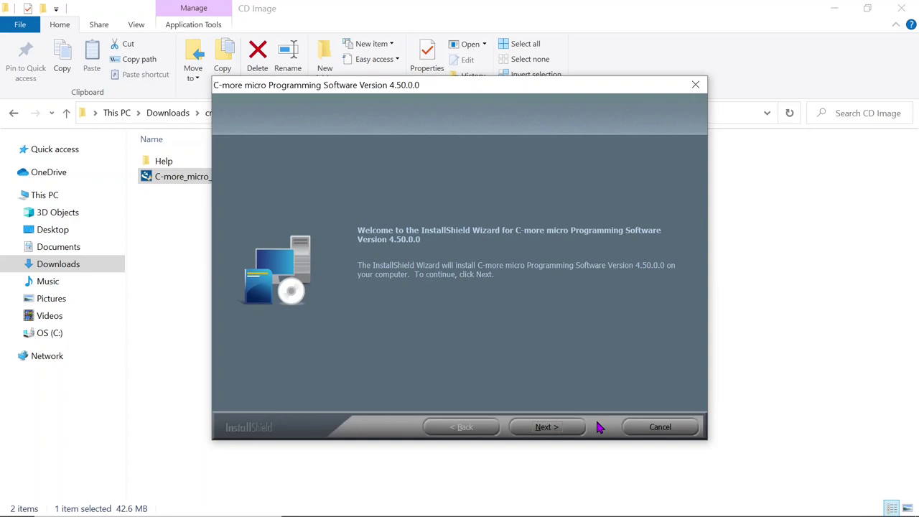
- Dismiss the anti-virus warning, accept the license, and enter company name 'wad'
left_click(547, 430)
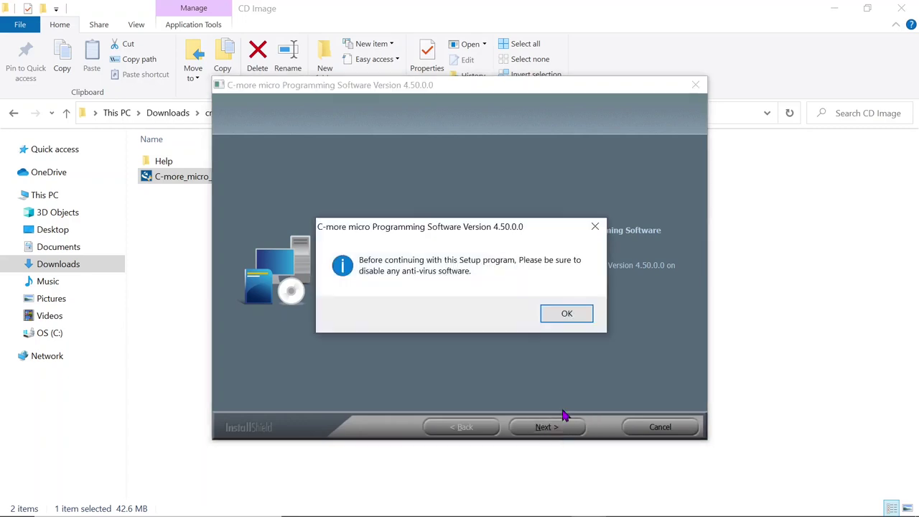
left_click(567, 314)
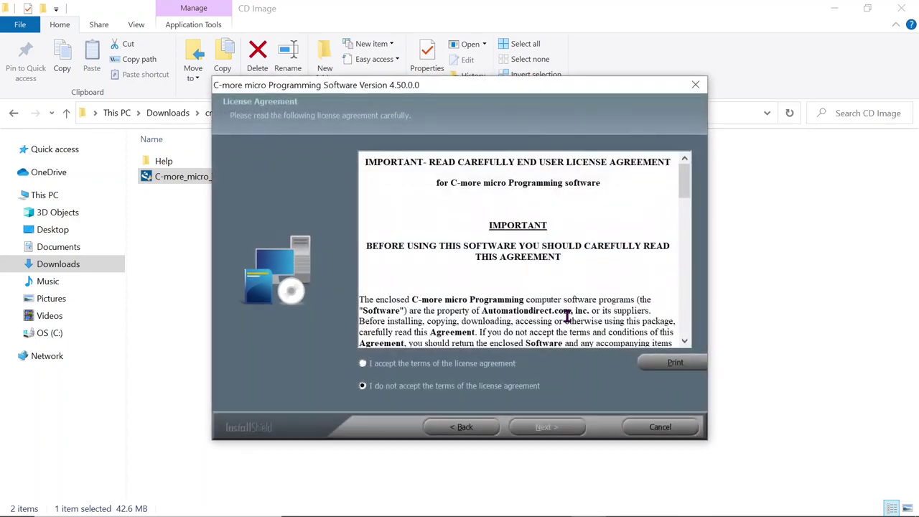
left_click(363, 364)
left_click(559, 431)
left_click(484, 249)
type("wade")
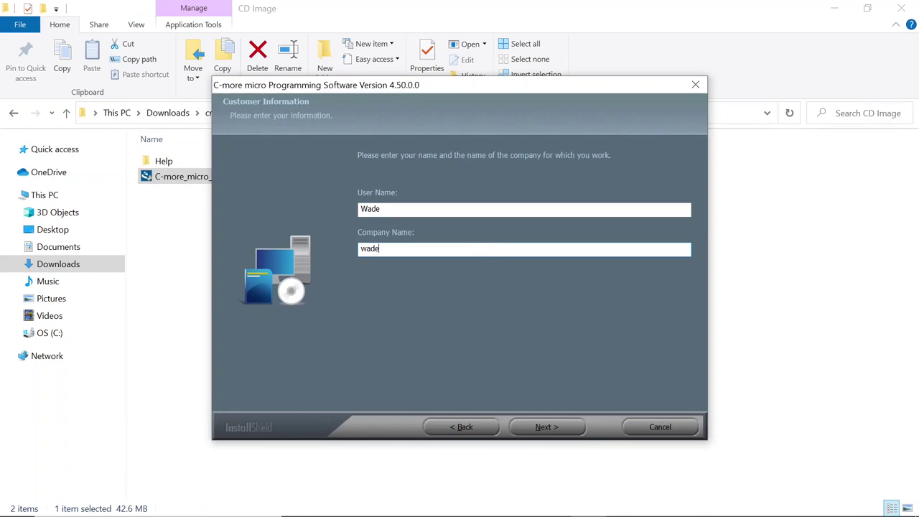
- Install to the default folder with the desktop icon, finish, and close the CD Image folder
left_click(550, 428)
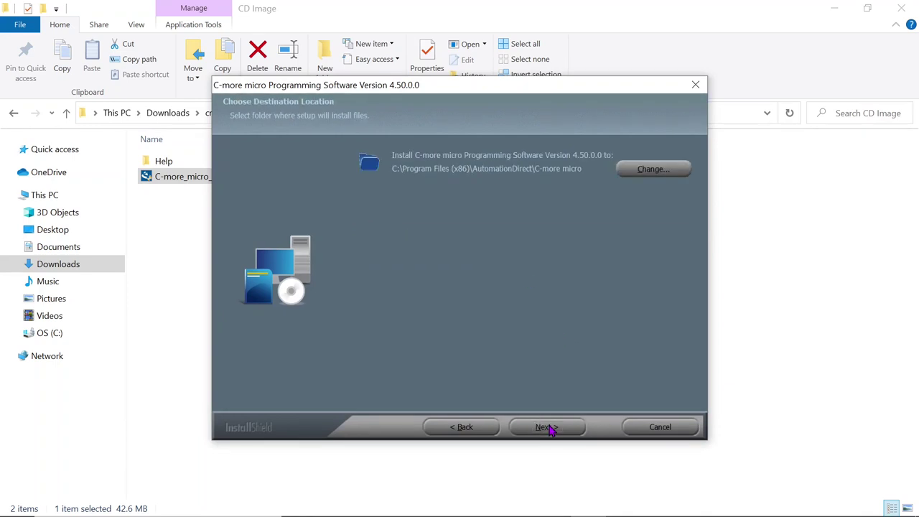
left_click(550, 428)
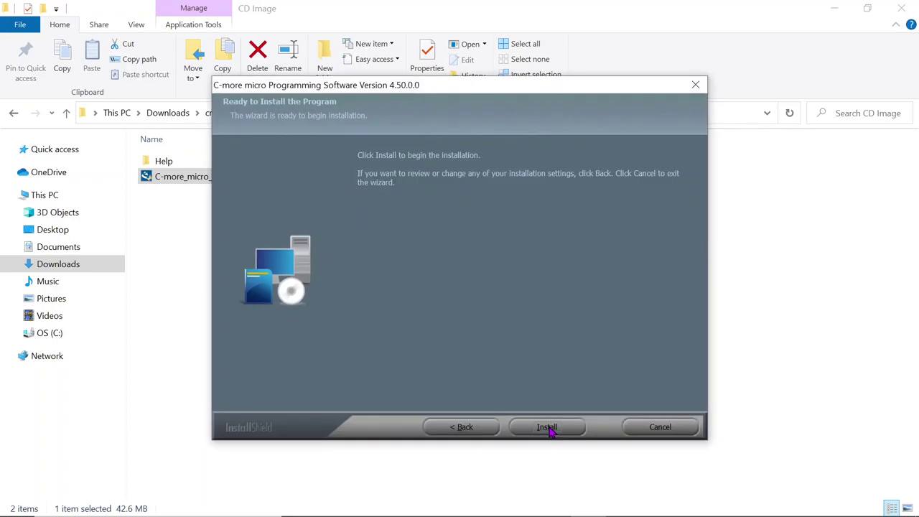
left_click(549, 429)
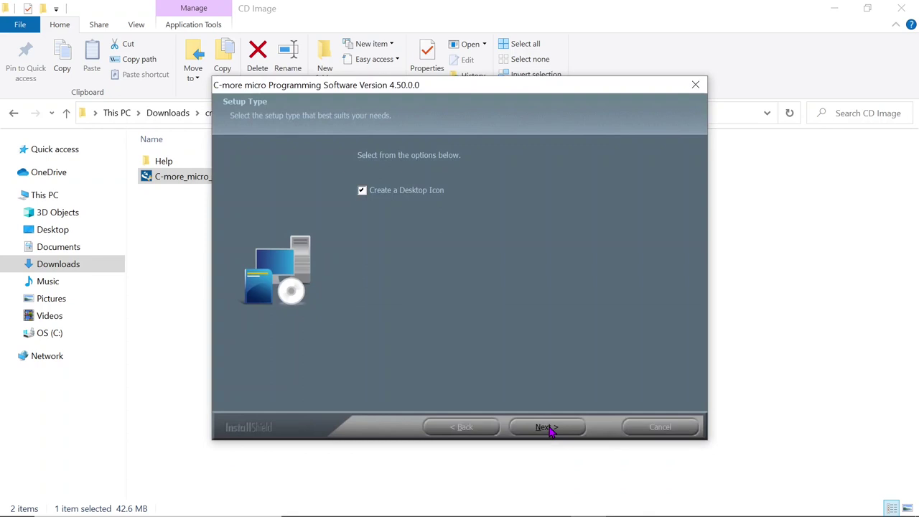
left_click(545, 427)
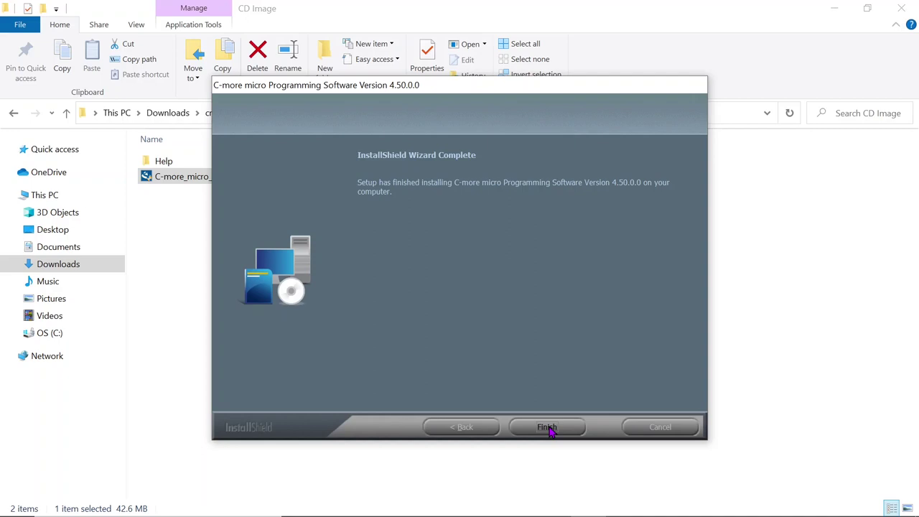
left_click(547, 427)
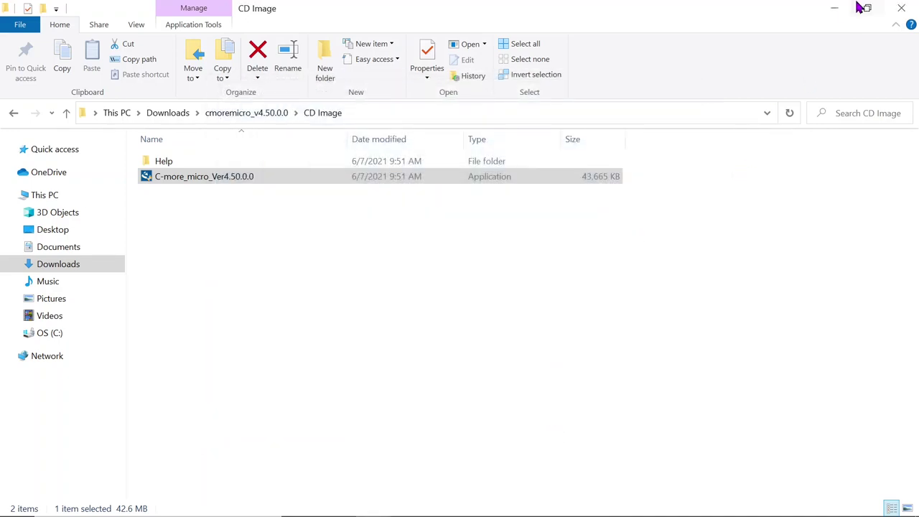
left_click(902, 10)
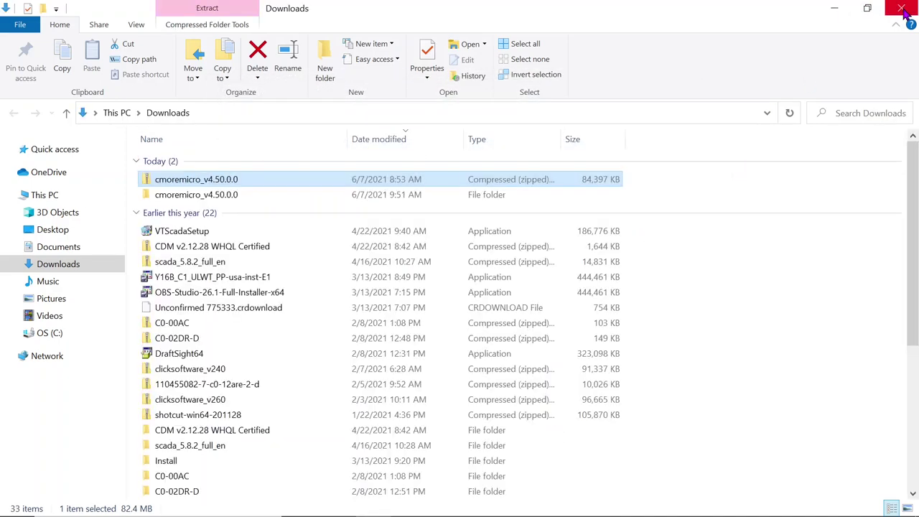
- Launch C-more micro from the desktop and start a new project named NewProject1
left_click(901, 9)
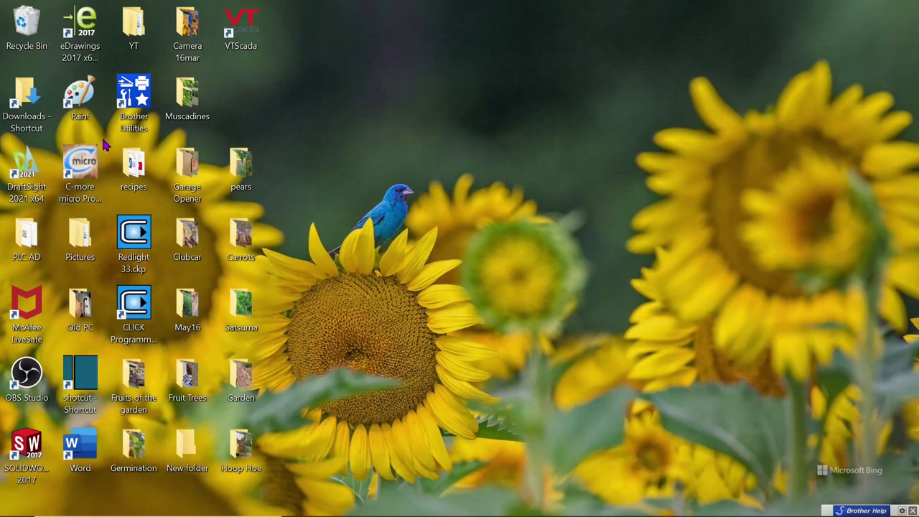
double_click(92, 170)
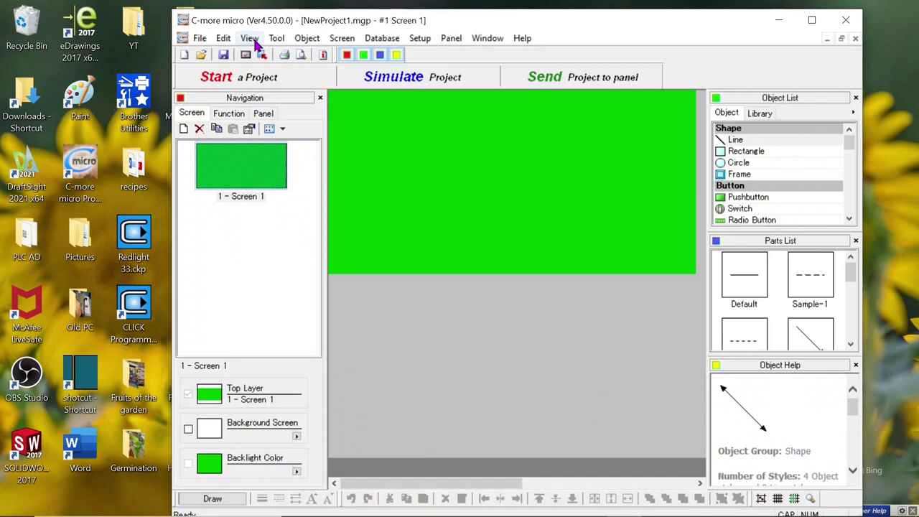
left_click(184, 56)
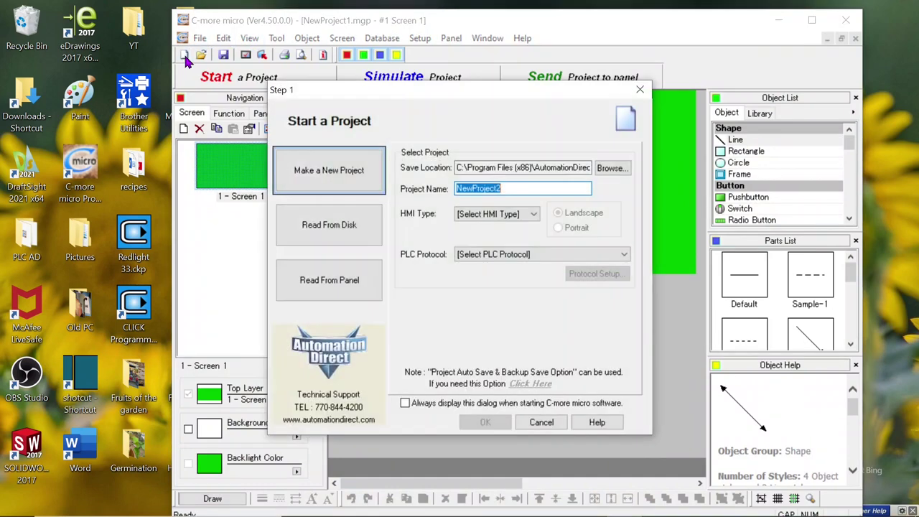
left_click(571, 187)
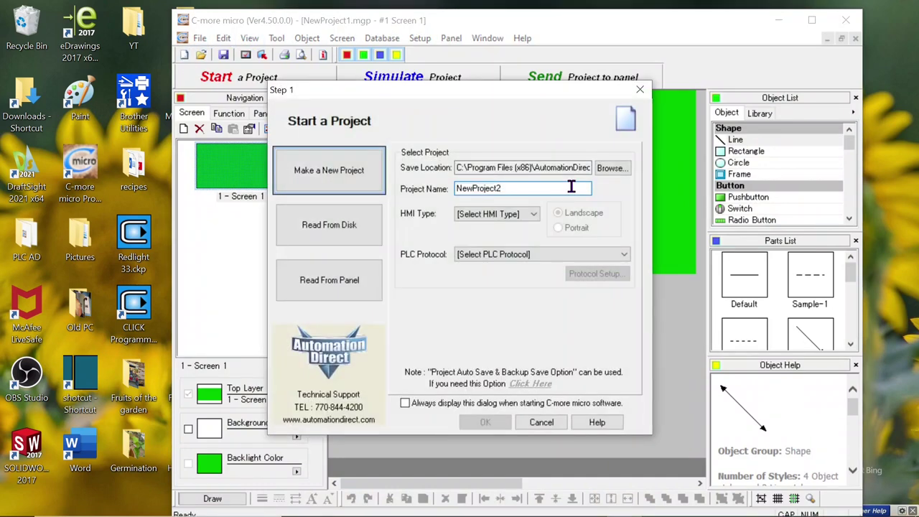
key("BackSpace")
type("1")
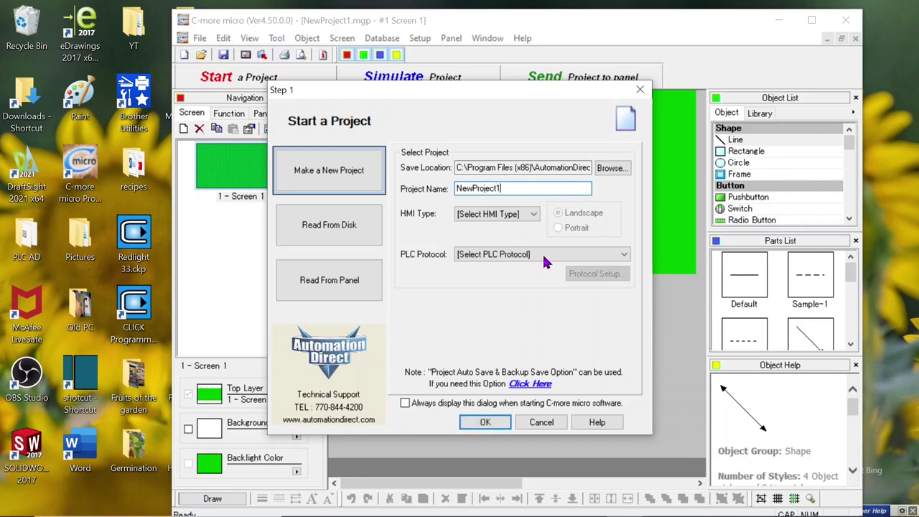
left_click(535, 217)
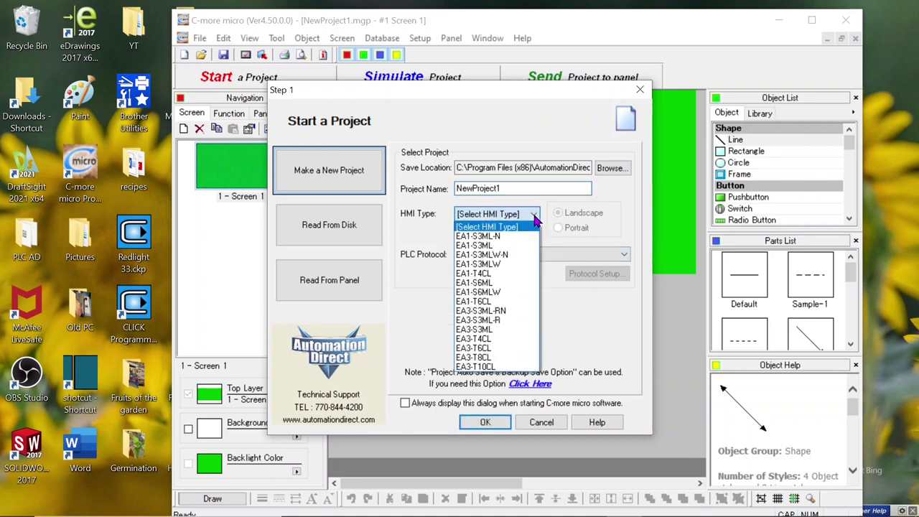
- Choose the EA3-S3ML-RN panel and AutomationDirect CLICK Serial protocol with default comm settings, then create the project
left_click(510, 312)
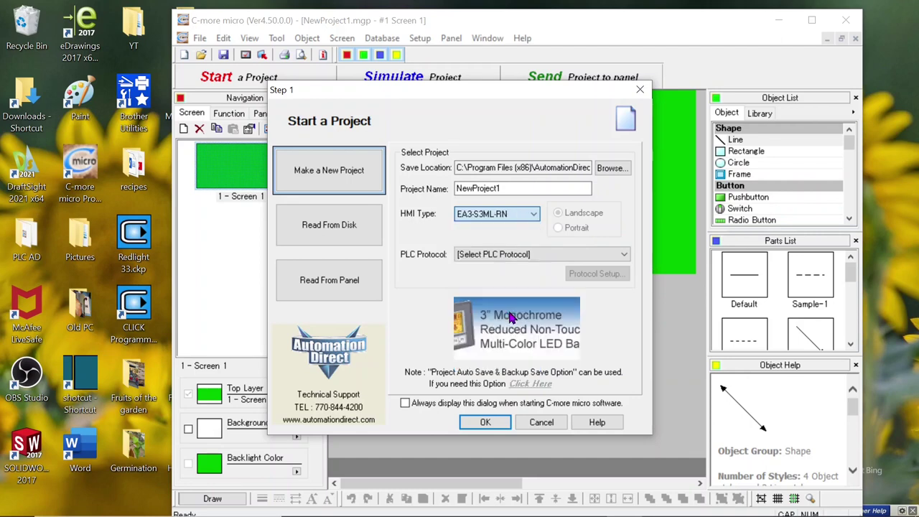
left_click(624, 255)
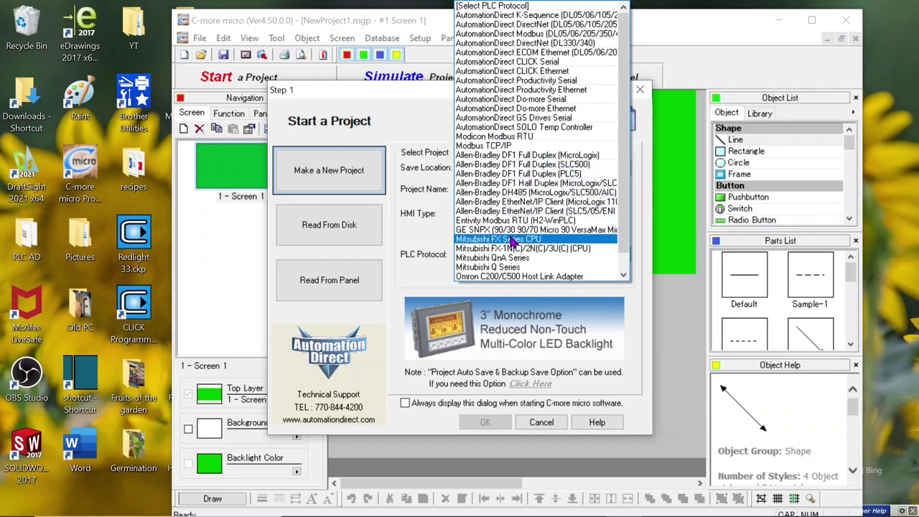
left_click(623, 274)
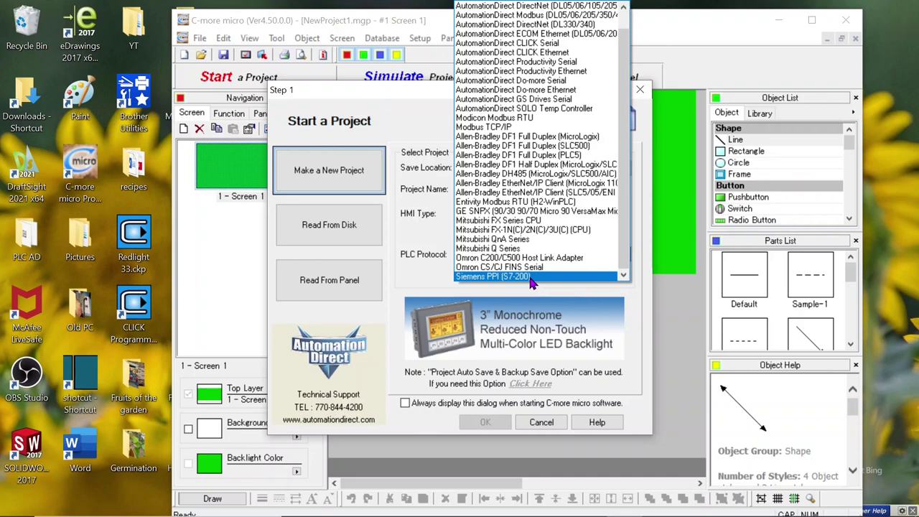
left_click_drag(623, 216, 622, 144)
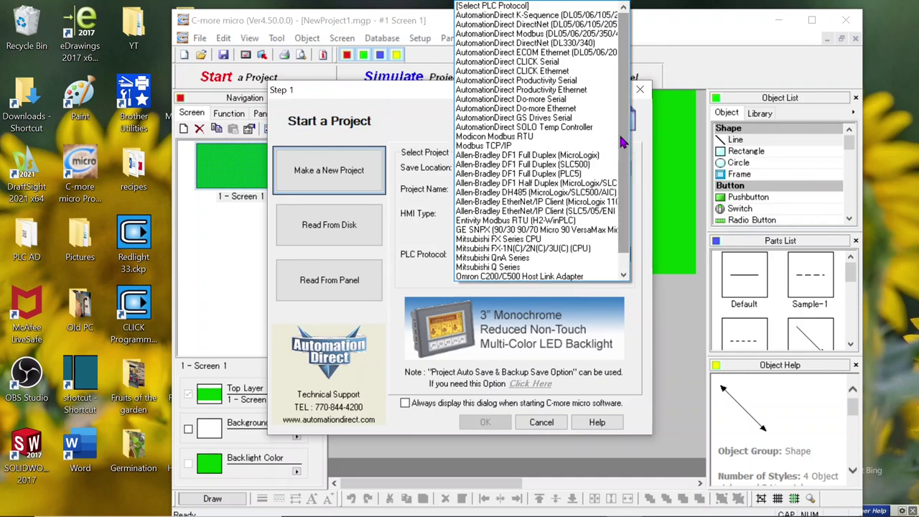
left_click(487, 61)
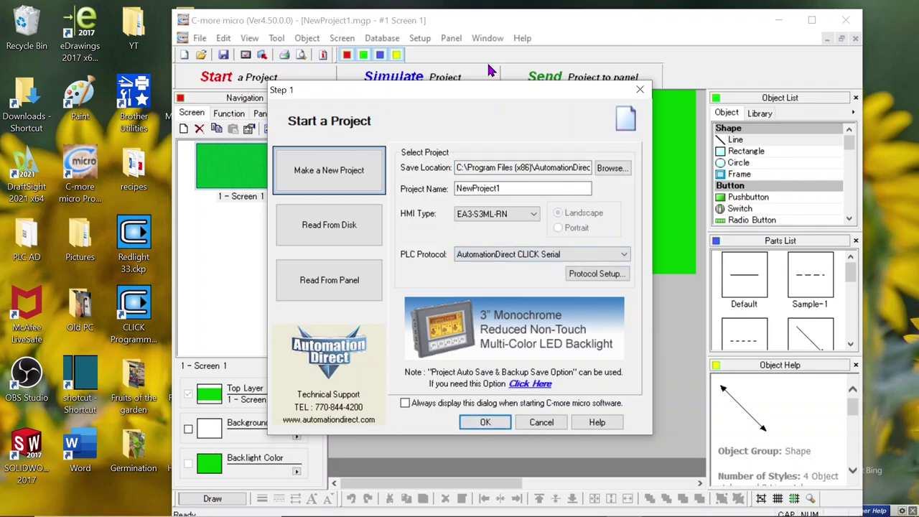
left_click(603, 274)
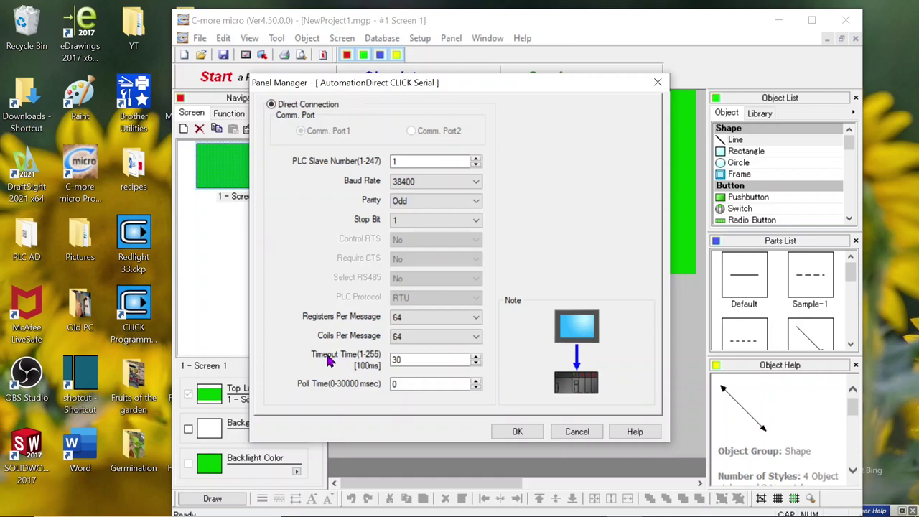
left_click(518, 433)
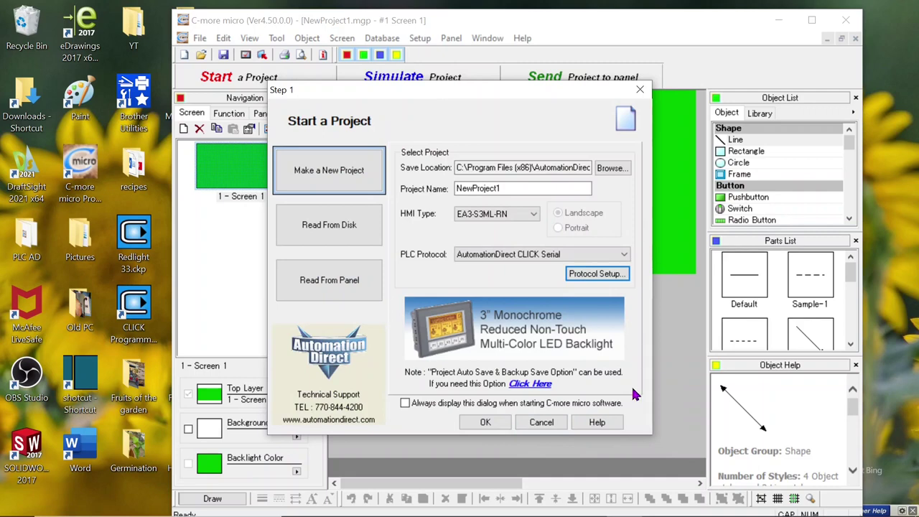
left_click(486, 423)
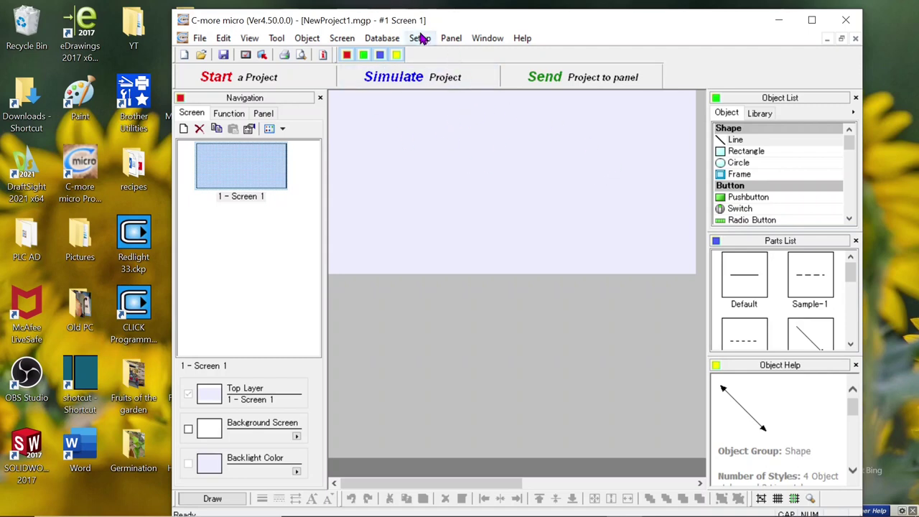
- Open the Tag Name Database from the Database menu
left_click(386, 43)
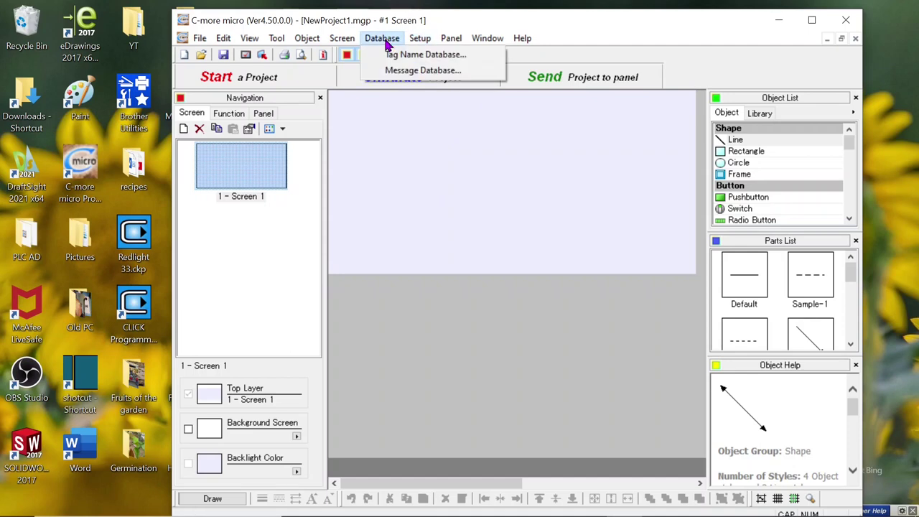
left_click(440, 57)
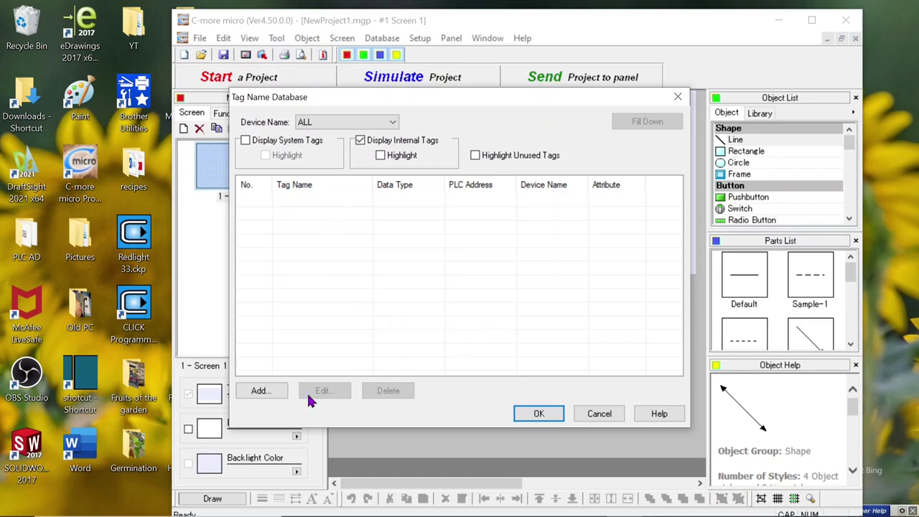
- Start a new tag entry, then review the DS register nicknames in CLICK's Data View
left_click(262, 390)
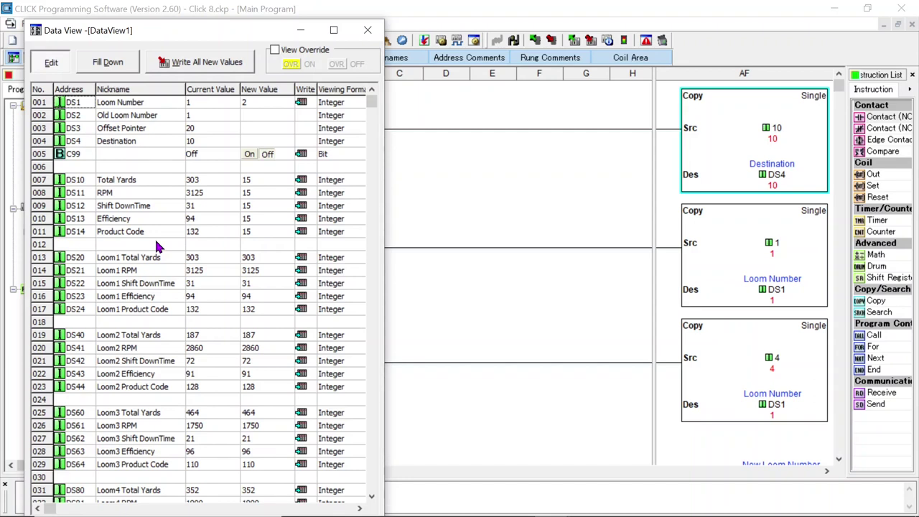
- Return to C-more, cancel the pending tag entry and start a fresh one
mouse_move(142, 507)
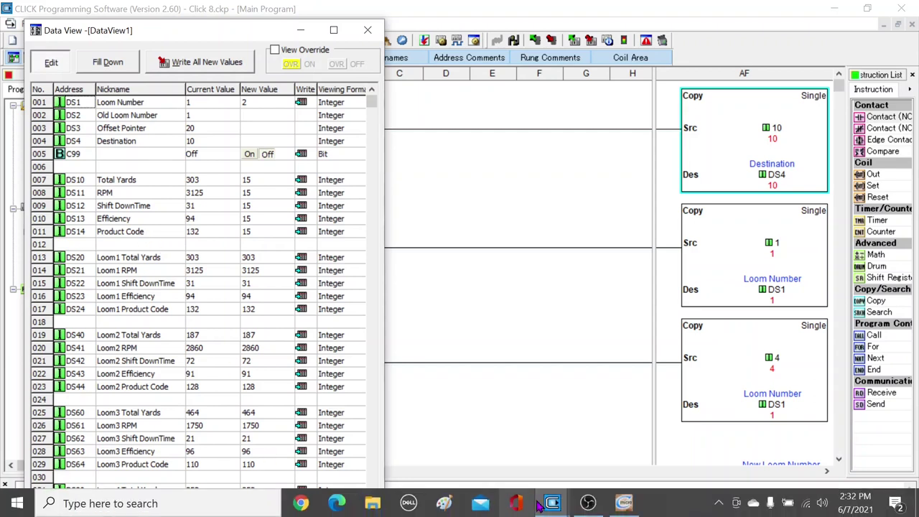
left_click(623, 506)
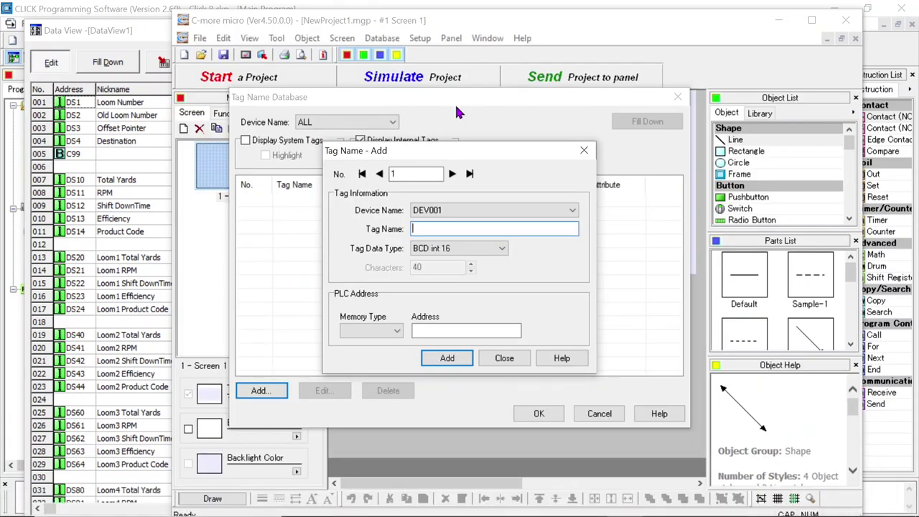
left_click(585, 150)
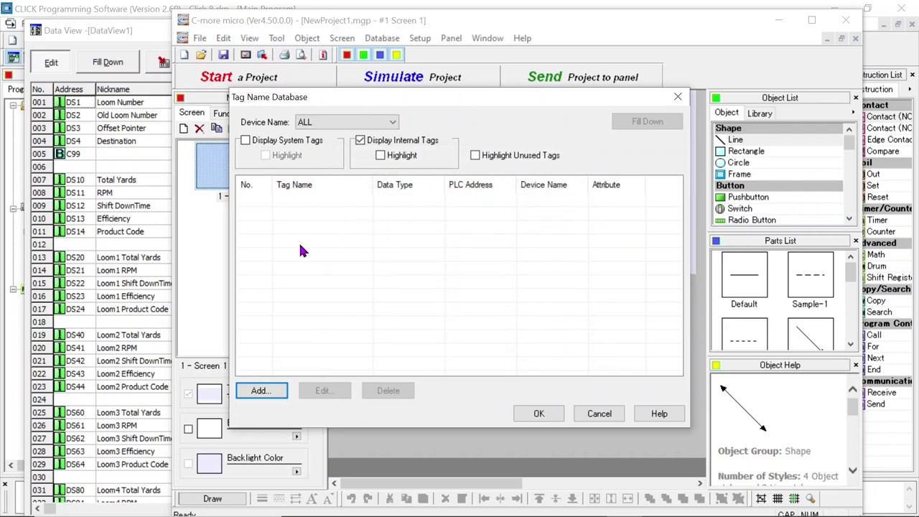
left_click(271, 393)
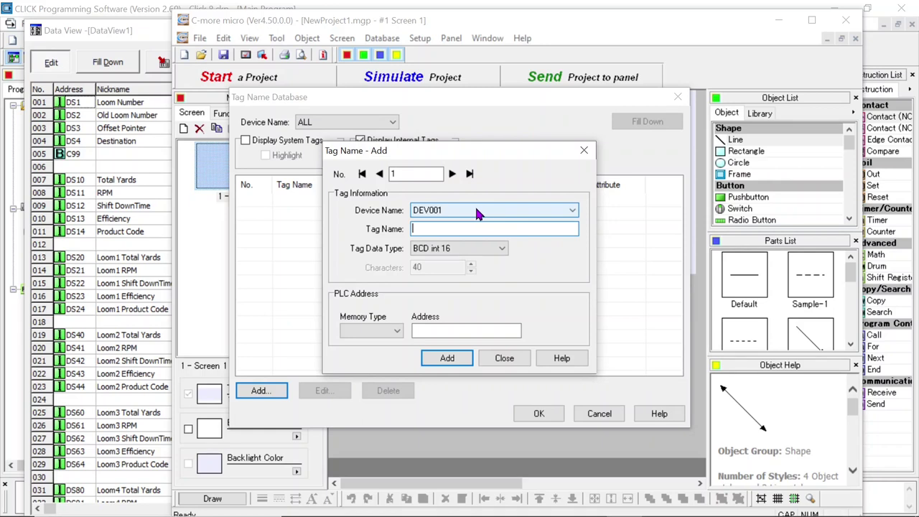
- Add tag LOOM NUMBER as Unsigned int 16 at address DS1, then close the add dialog
left_click(502, 249)
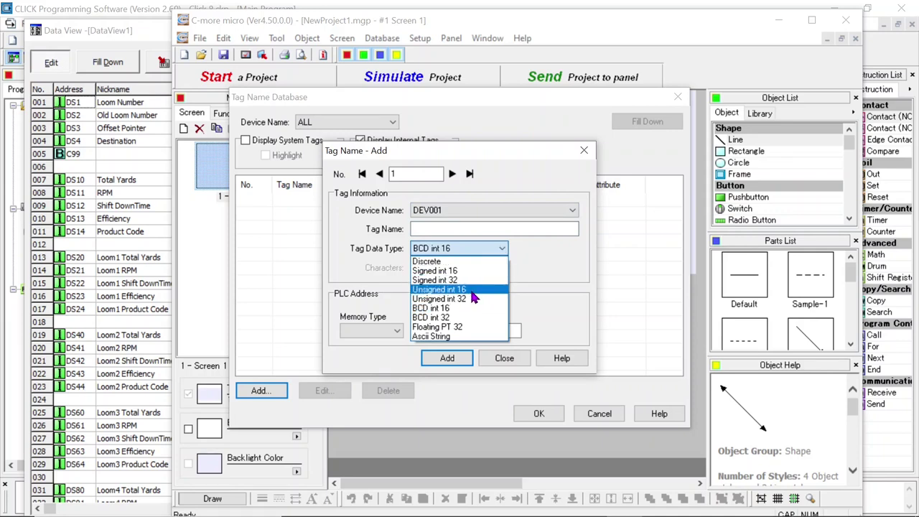
left_click(474, 295)
left_click(482, 229)
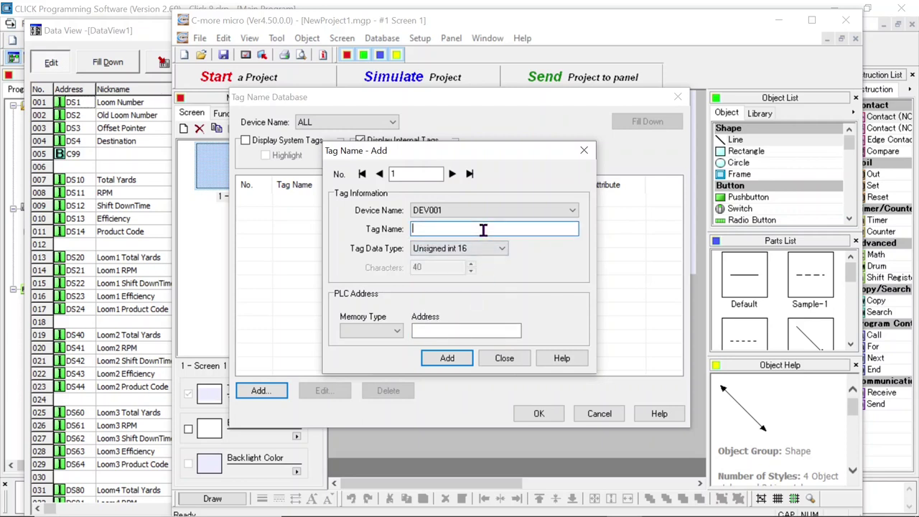
type("LOOM NUMBER")
left_click(374, 328)
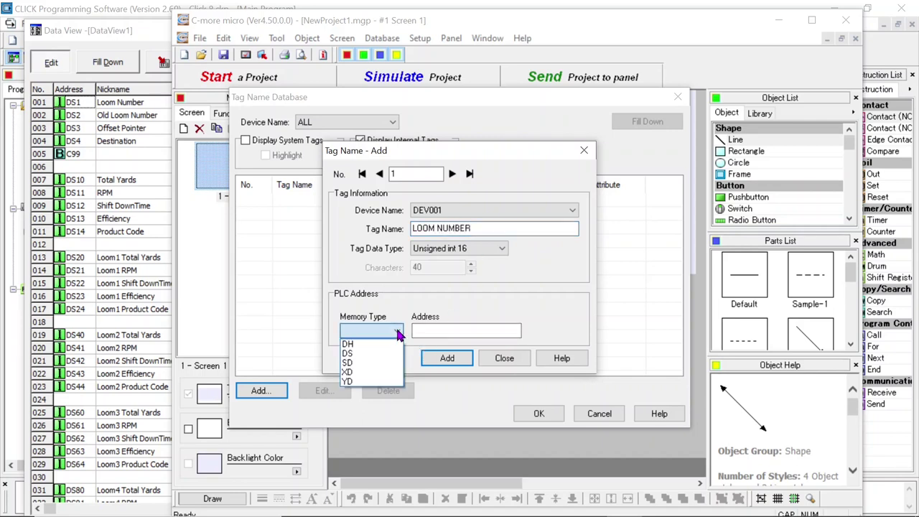
left_click(361, 354)
left_click(476, 329)
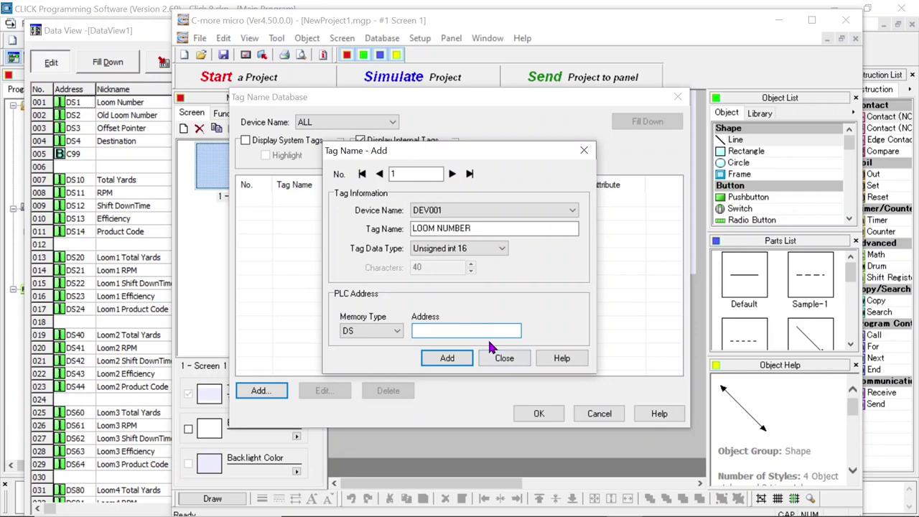
type("1")
left_click(448, 358)
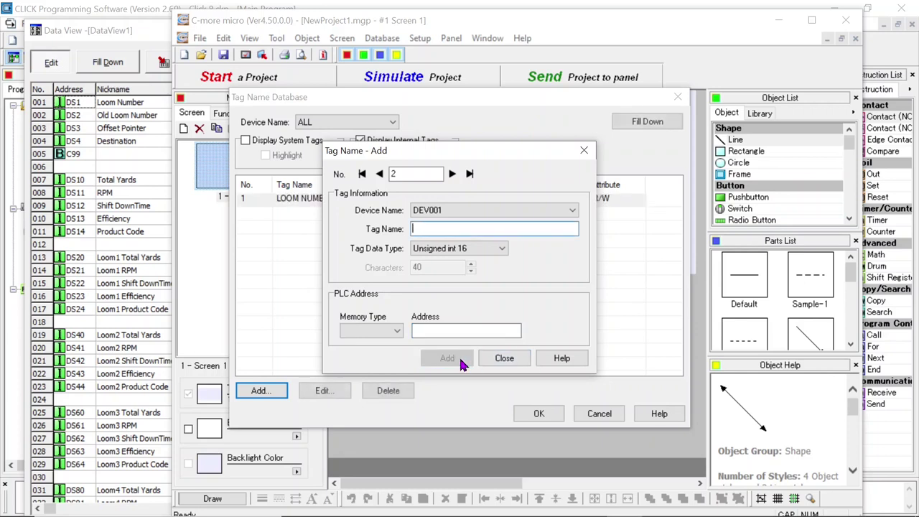
left_click(522, 363)
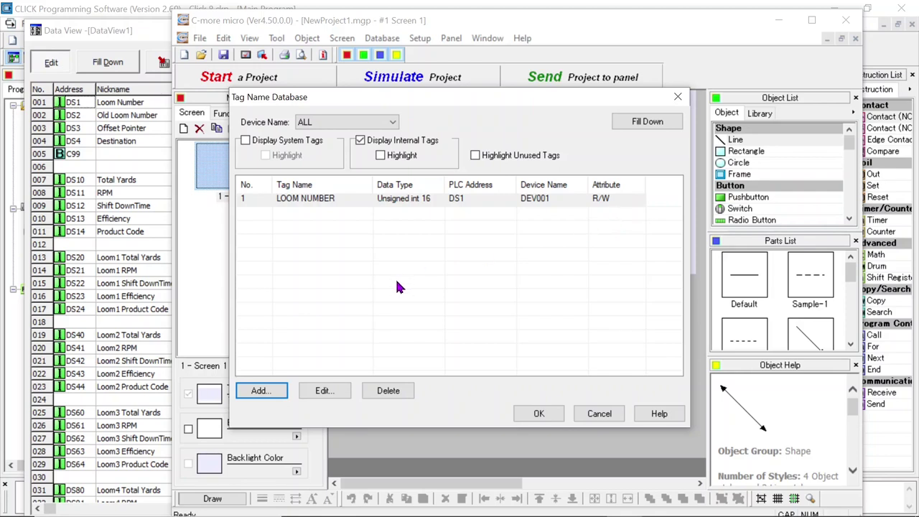
- Add a TOTAL YARDS tag as Unsigned int 16 at DS10, then close the add-tag form
left_click(260, 392)
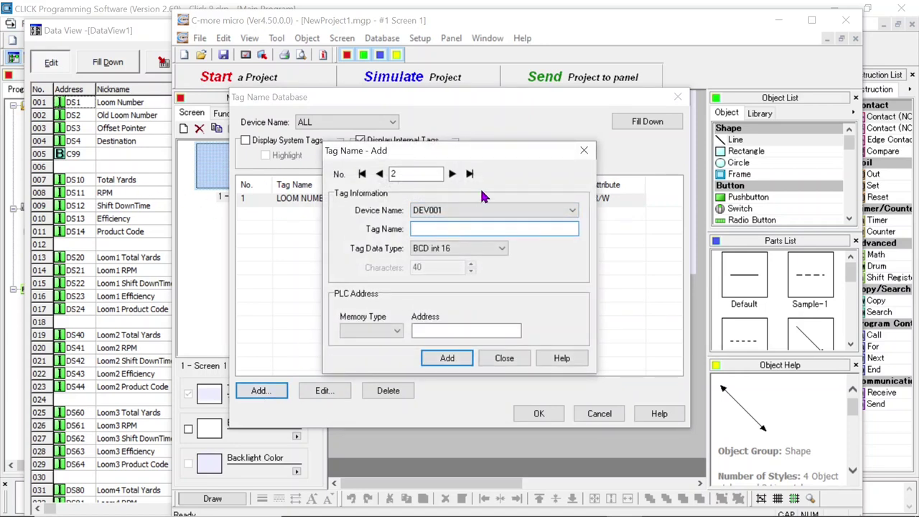
type("TOTAL YARDS")
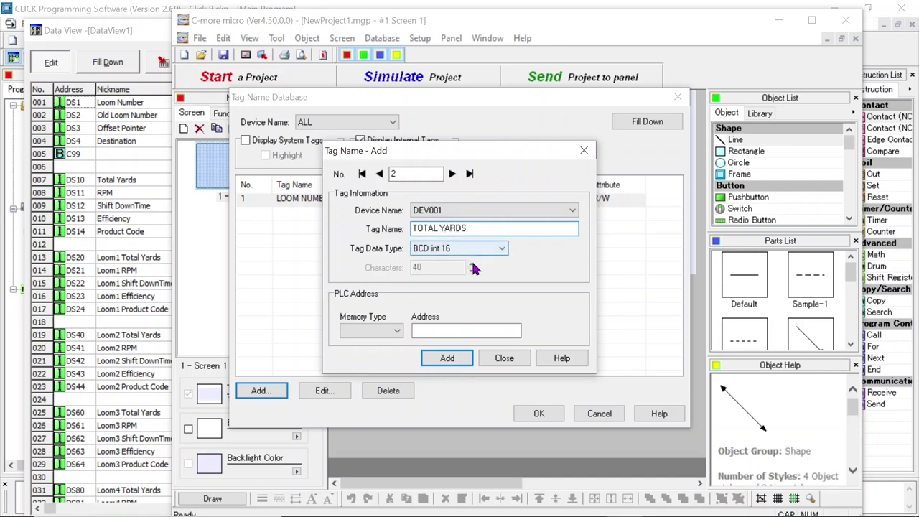
left_click(504, 249)
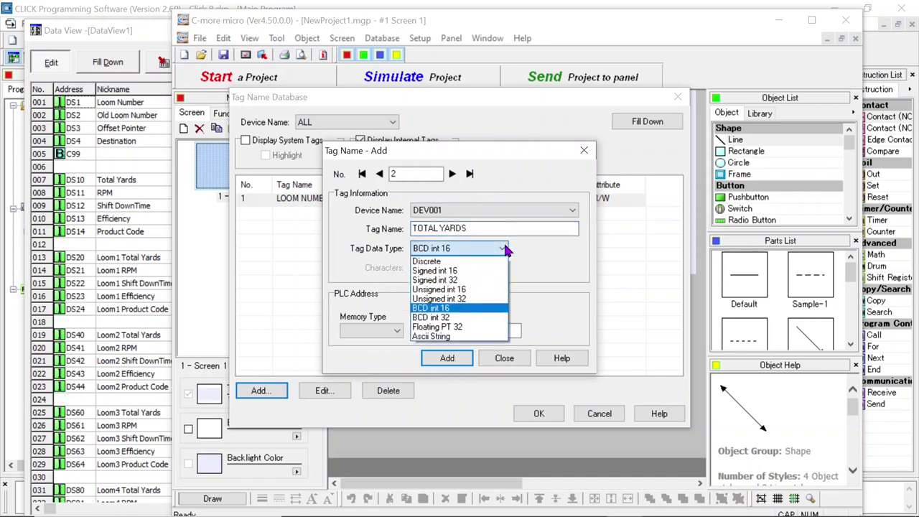
left_click(451, 289)
left_click(397, 331)
left_click(351, 354)
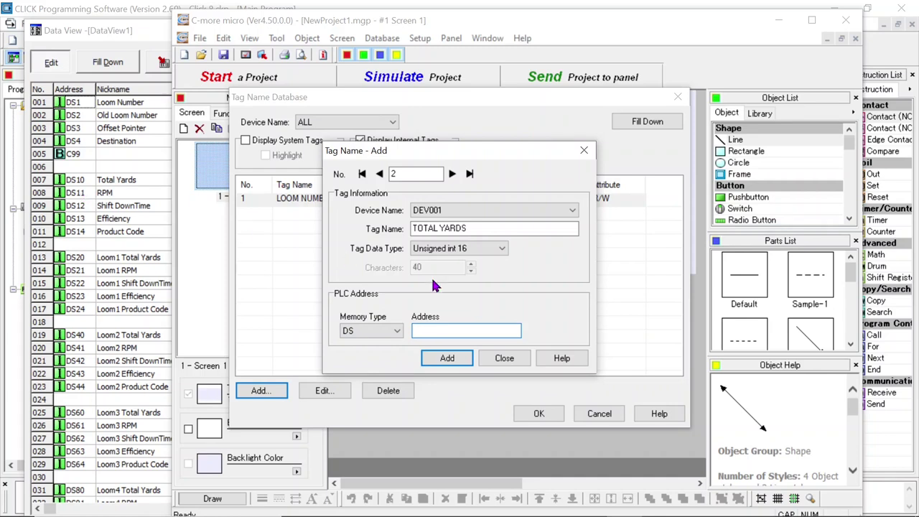
type("10")
left_click(457, 361)
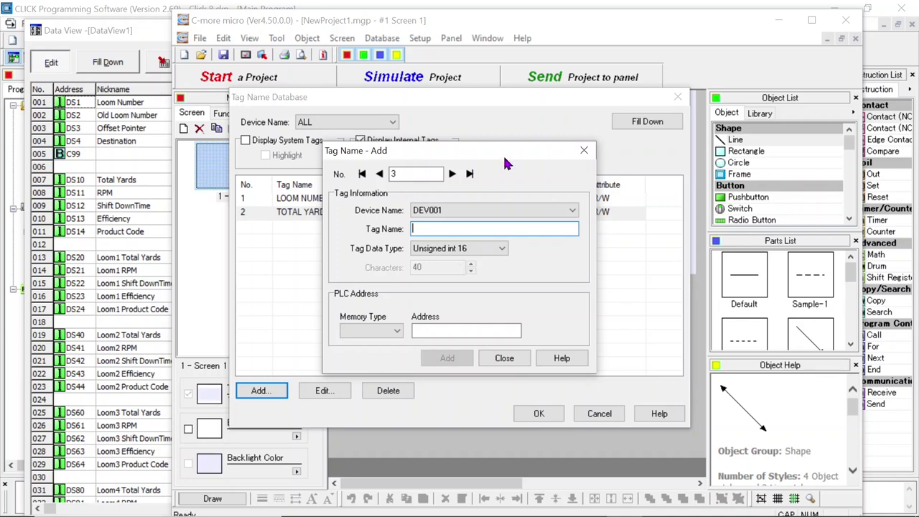
left_click(514, 359)
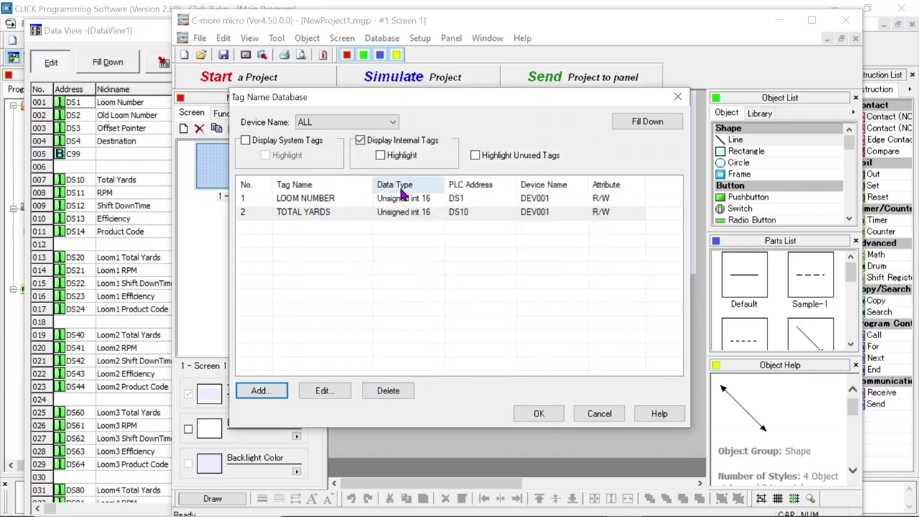
- Add the RPM tag as Unsigned int 16 at DS11
left_click(258, 391)
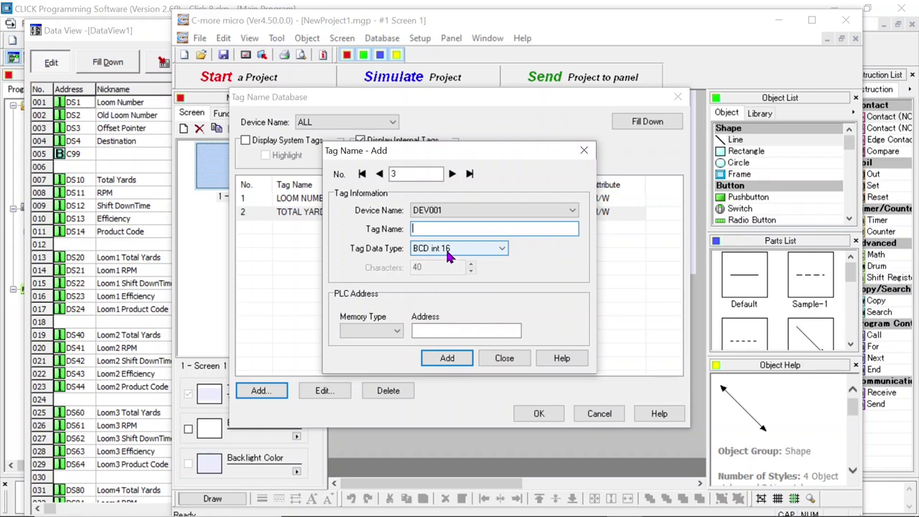
left_click(502, 250)
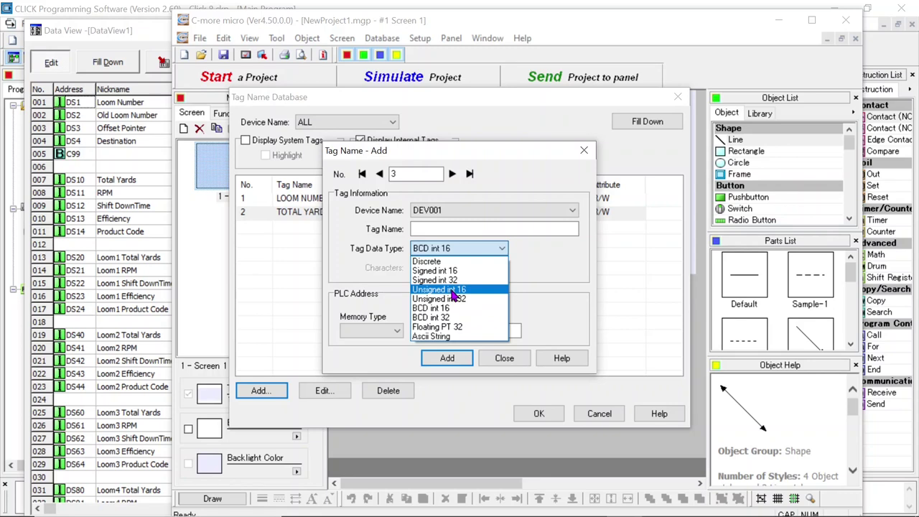
left_click(452, 289)
left_click(397, 332)
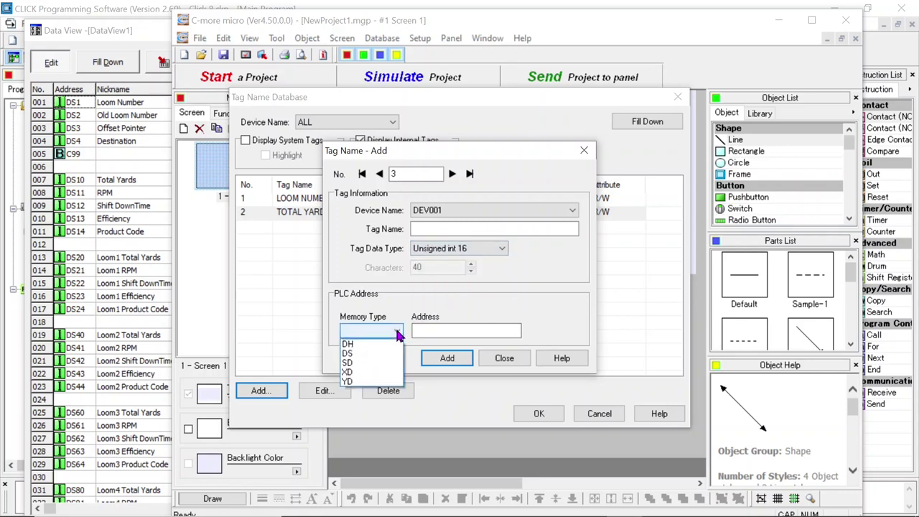
left_click(352, 353)
left_click(438, 331)
type("11")
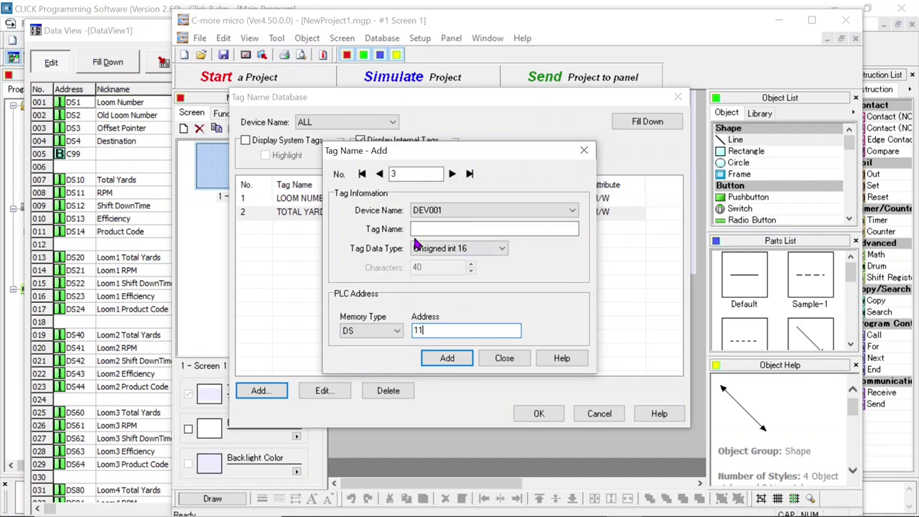
left_click(467, 229)
type("RPM")
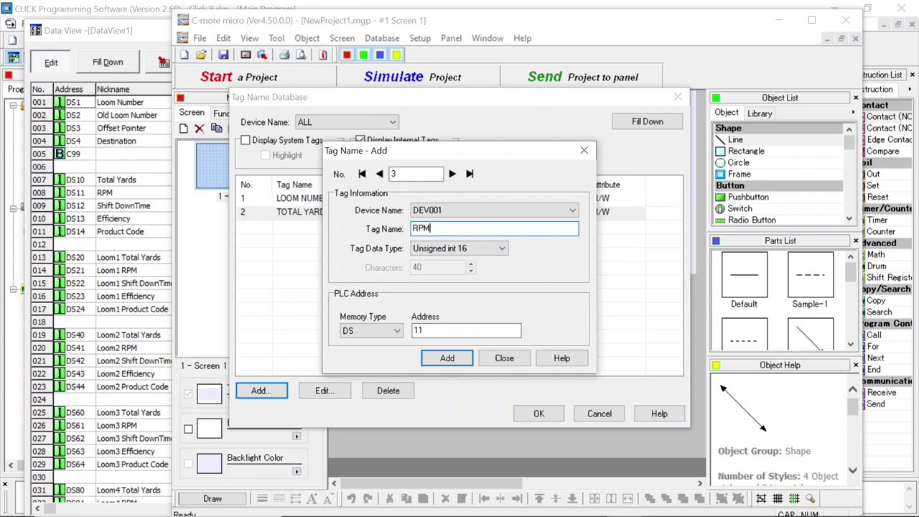
left_click(454, 361)
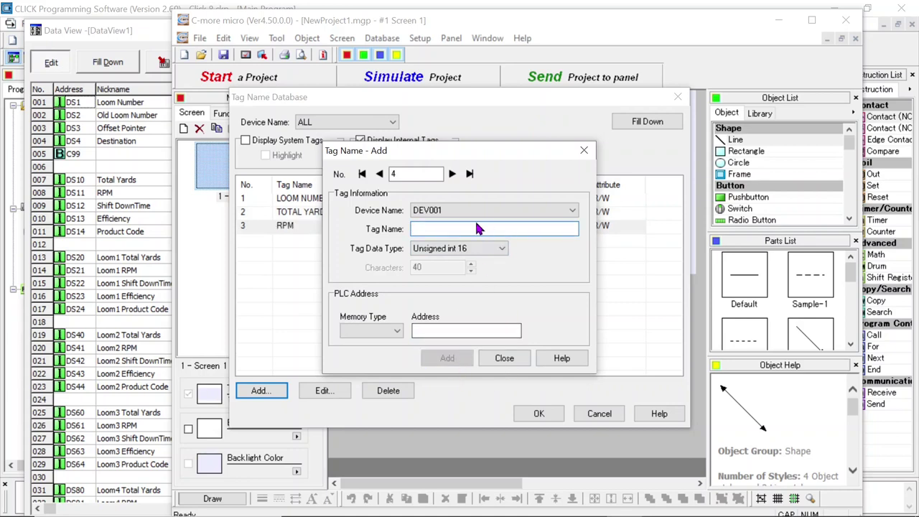
- Add the SHIFT DOWN TIME tag at DS12
left_click(396, 330)
left_click(357, 357)
left_click(437, 330)
type("12")
left_click(533, 228)
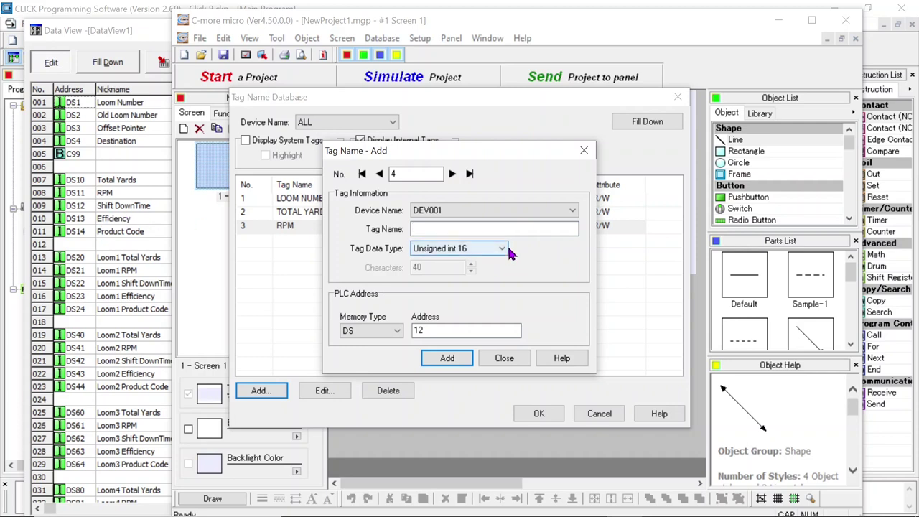
type("SHIFT DOWN TIME")
left_click(456, 364)
- Add the EFFICIENCY tag at DS13
left_click(396, 331)
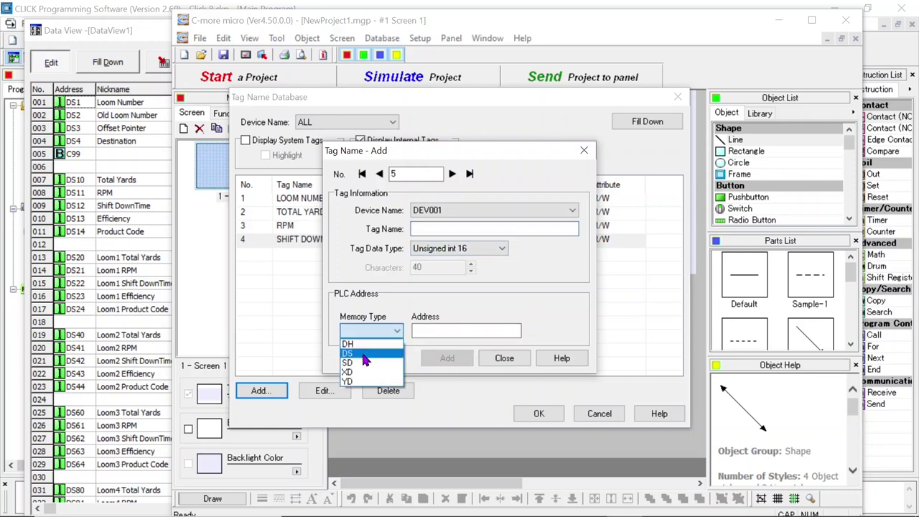
left_click(364, 353)
left_click(431, 331)
type("1")
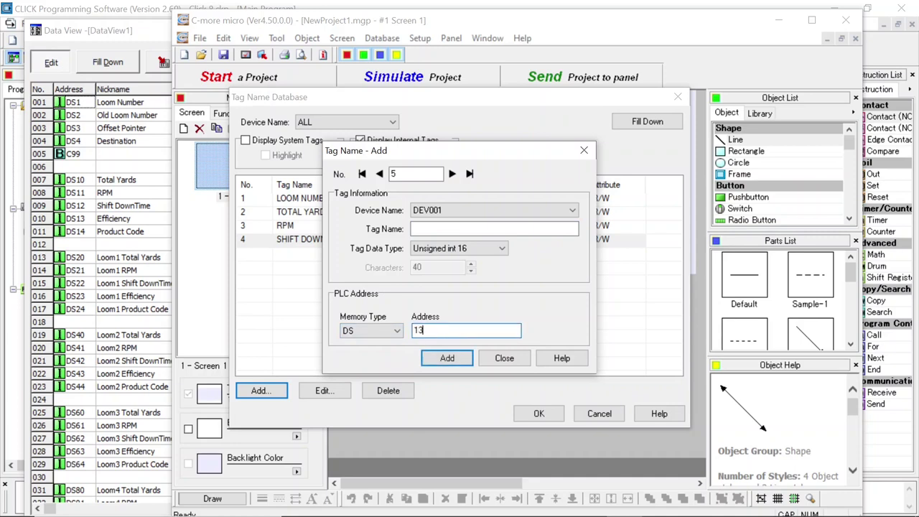
type("3")
left_click(480, 229)
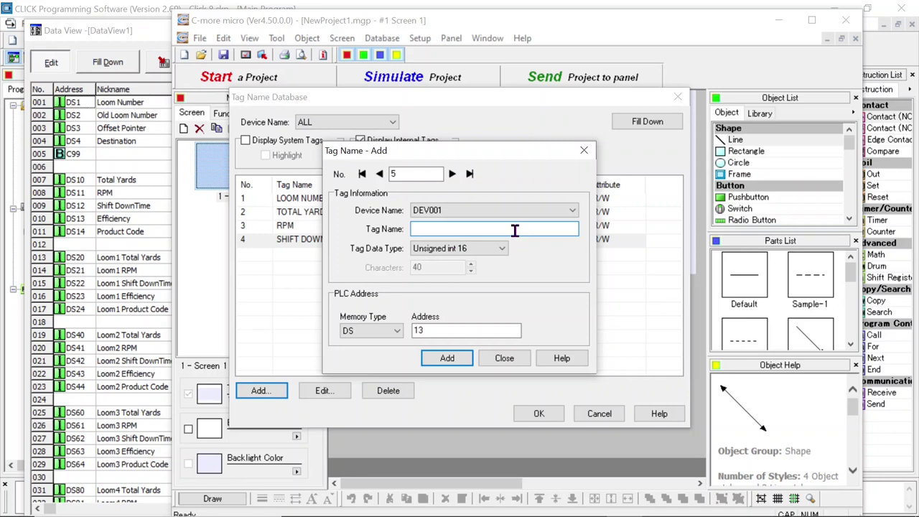
type("EFFICIENCY")
left_click(459, 362)
- Enter PRODUCT CODE at DS14, then close the form without adding it
left_click(397, 333)
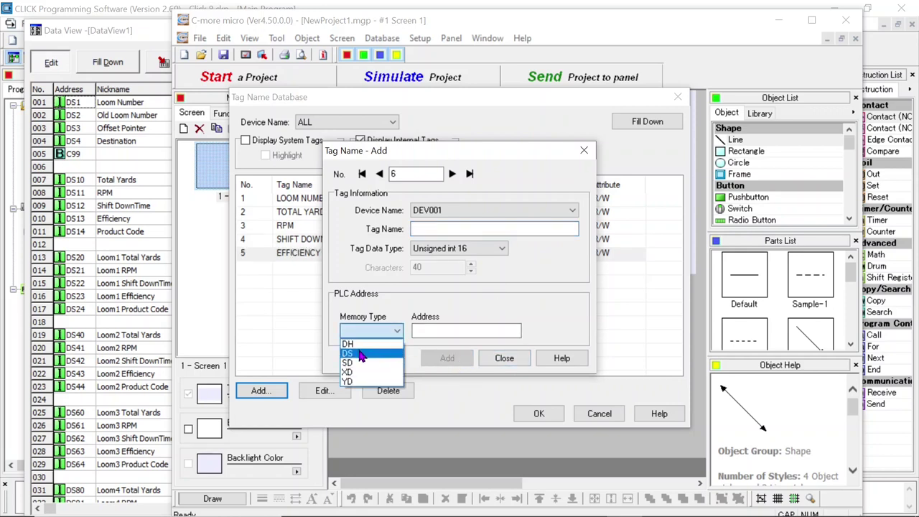
left_click(402, 350)
left_click(440, 329)
type("14")
left_click(453, 227)
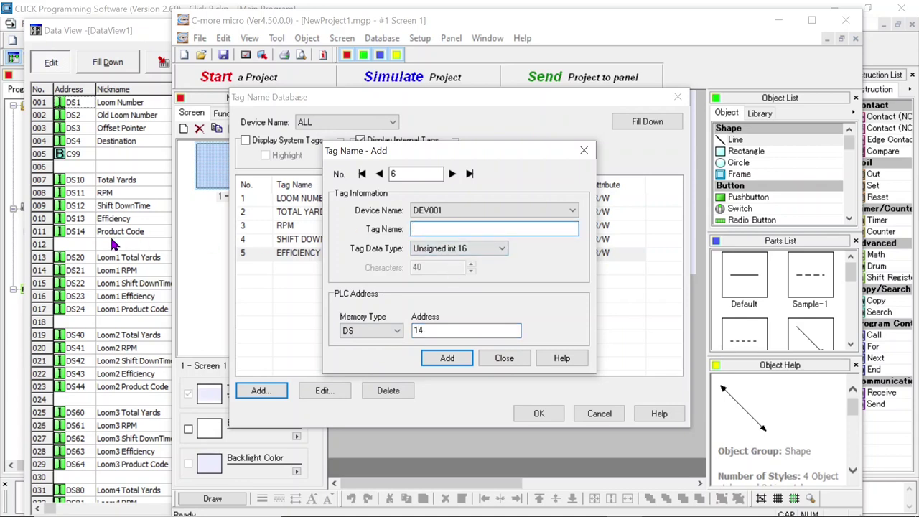
type("PRODUCT CODE")
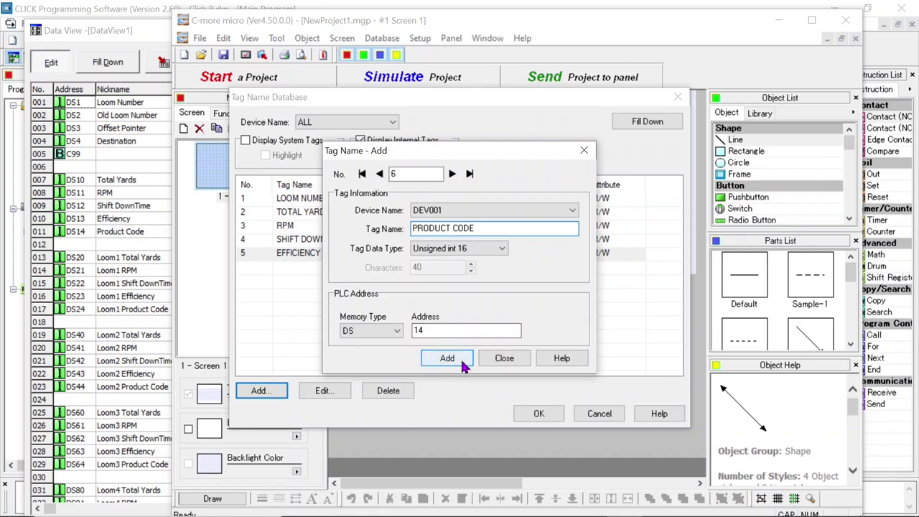
left_click(505, 359)
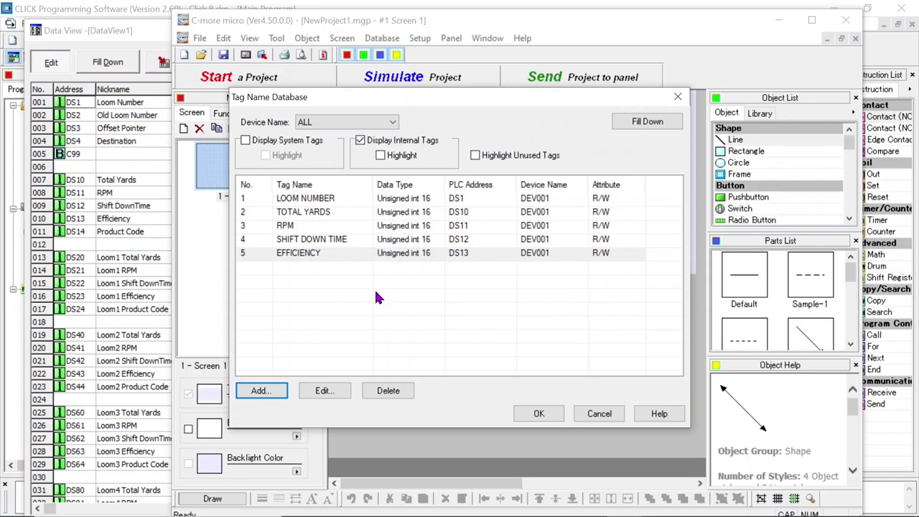
- Add PRODUCT CODE as Unsigned int 16 at DS14, then accept the tag database
left_click(276, 394)
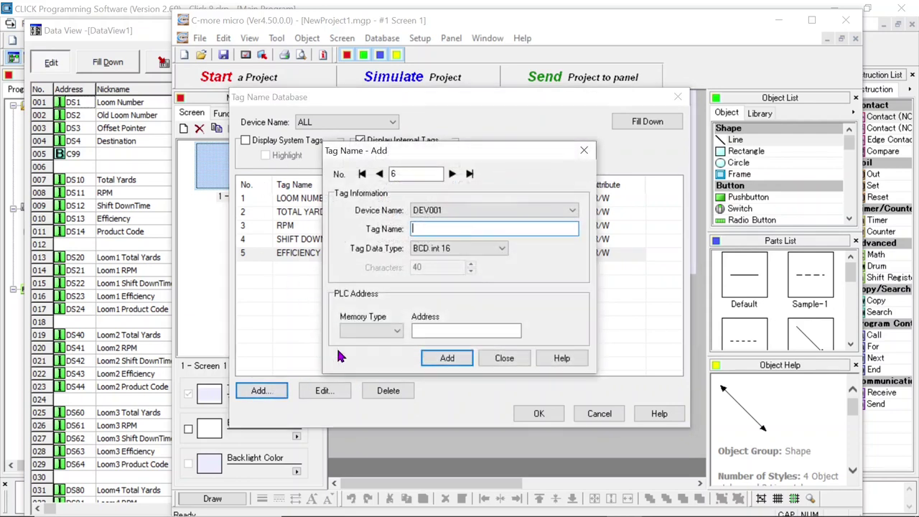
left_click(501, 250)
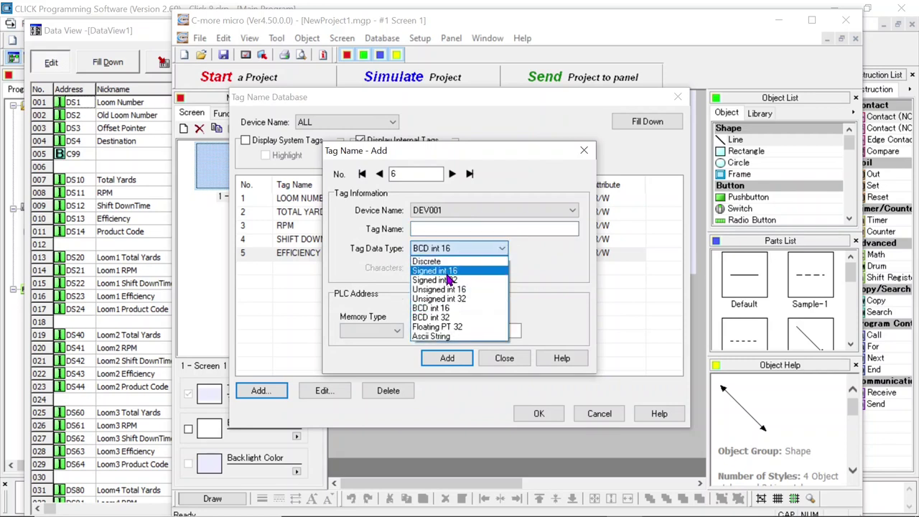
left_click(472, 290)
left_click(461, 229)
type("PRODUC")
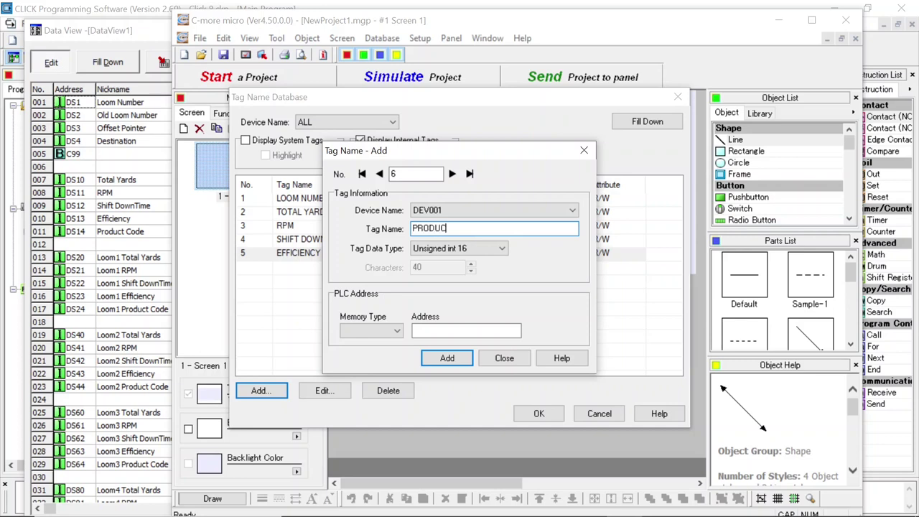
type("T CODE")
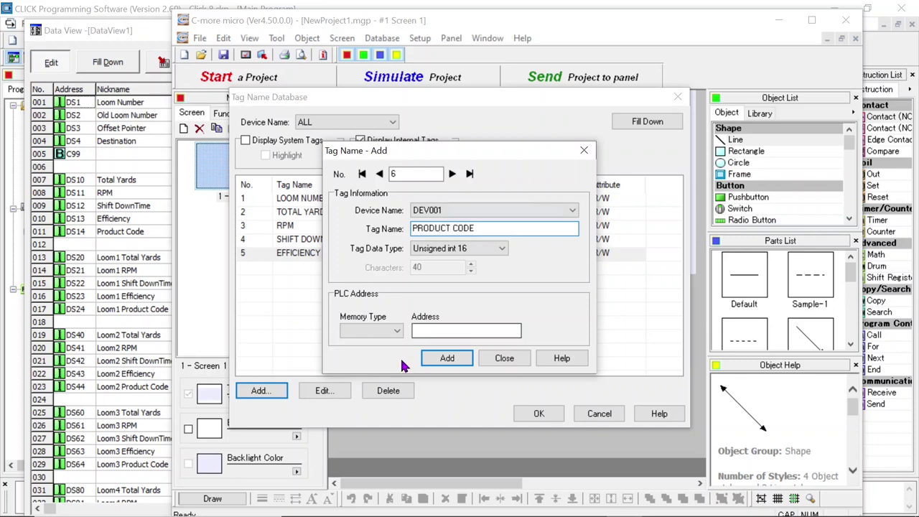
left_click(397, 331)
left_click(369, 354)
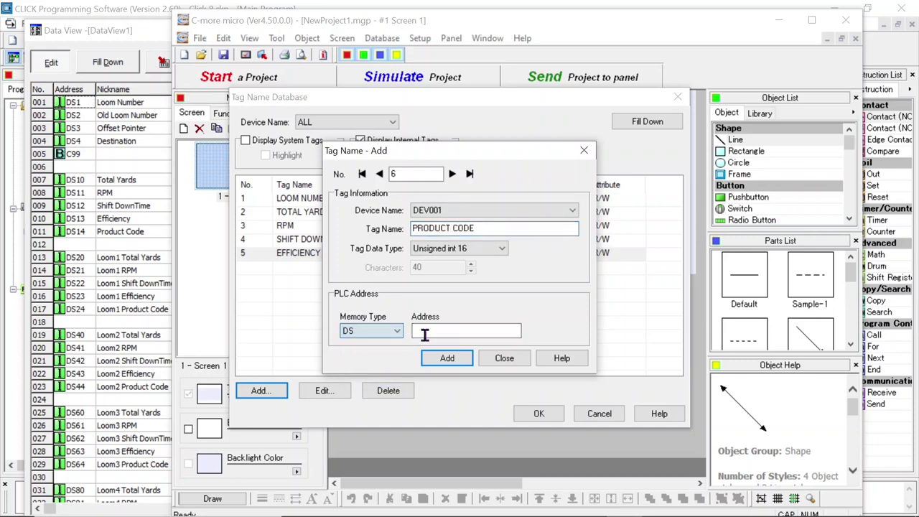
left_click(456, 328)
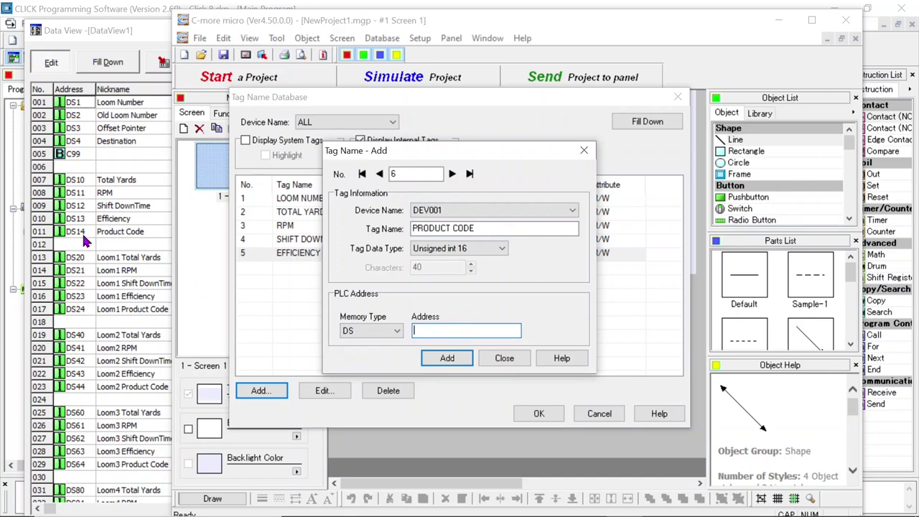
type("14")
left_click(464, 358)
left_click(516, 362)
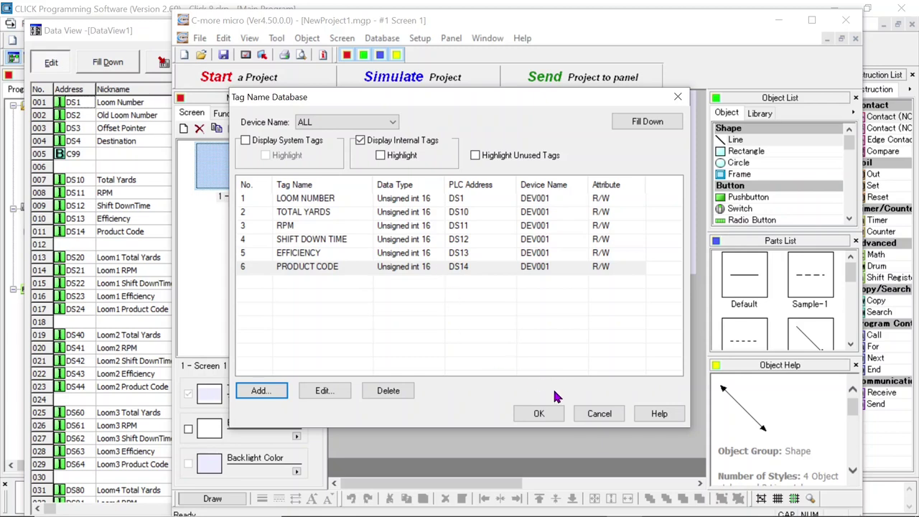
left_click(547, 413)
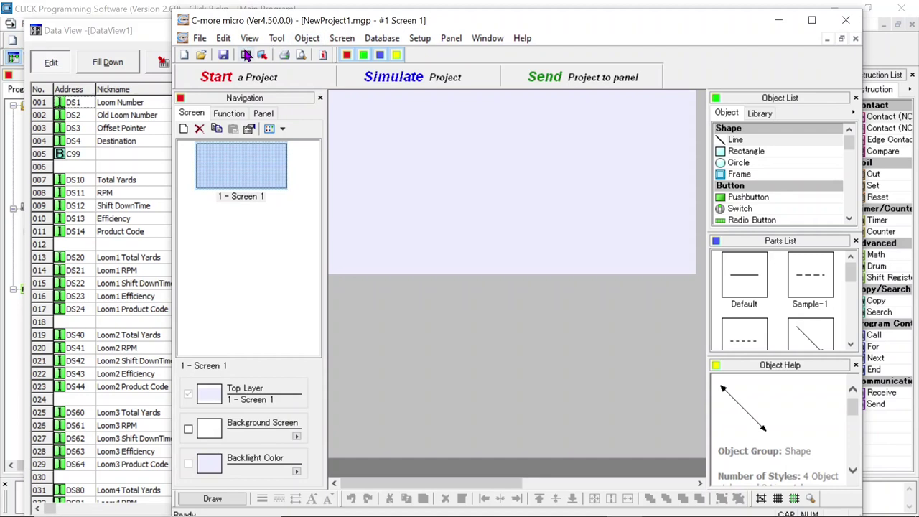
- Save the project under the file name NewProject1
left_click(223, 56)
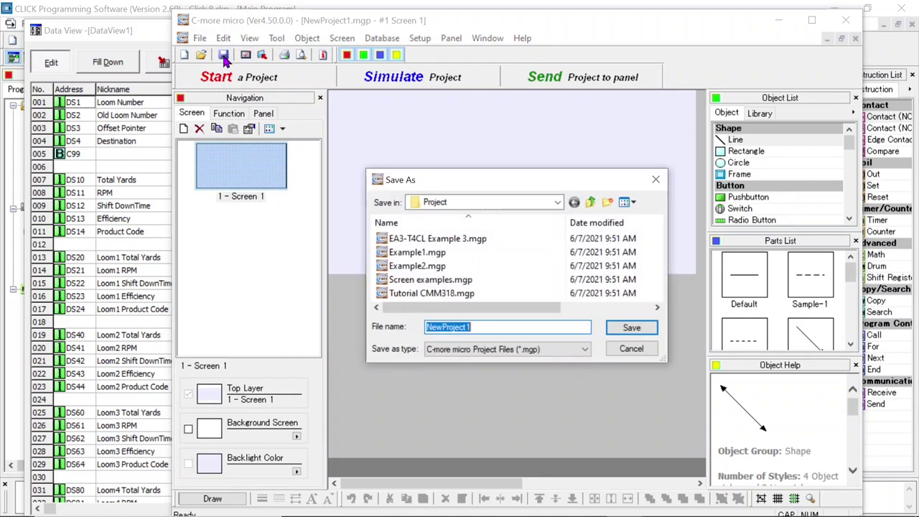
left_click(643, 329)
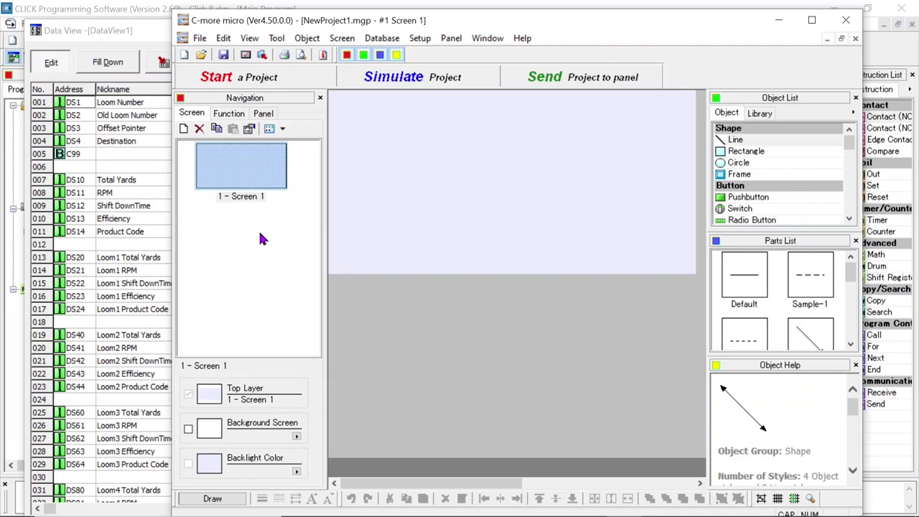
- Draw an Increment/Decrement Value object near the top-left of Screen 1
left_click(310, 41)
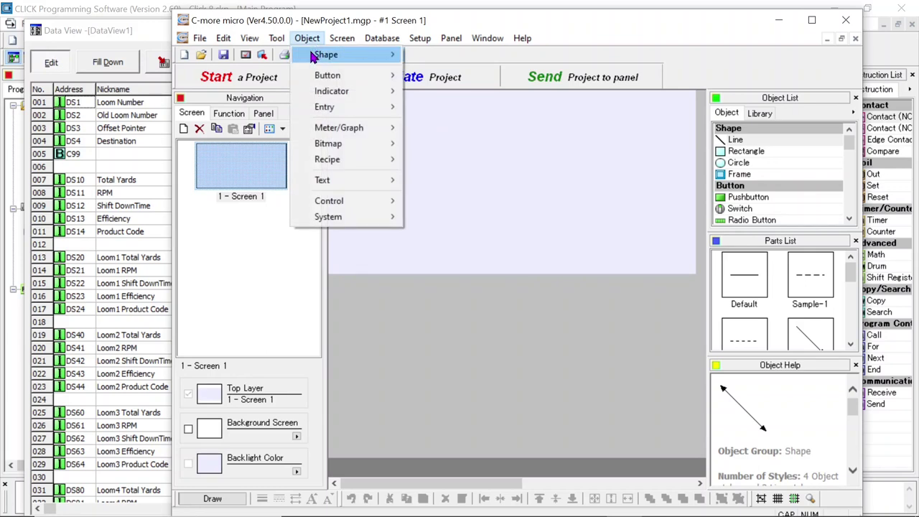
mouse_move(337, 107)
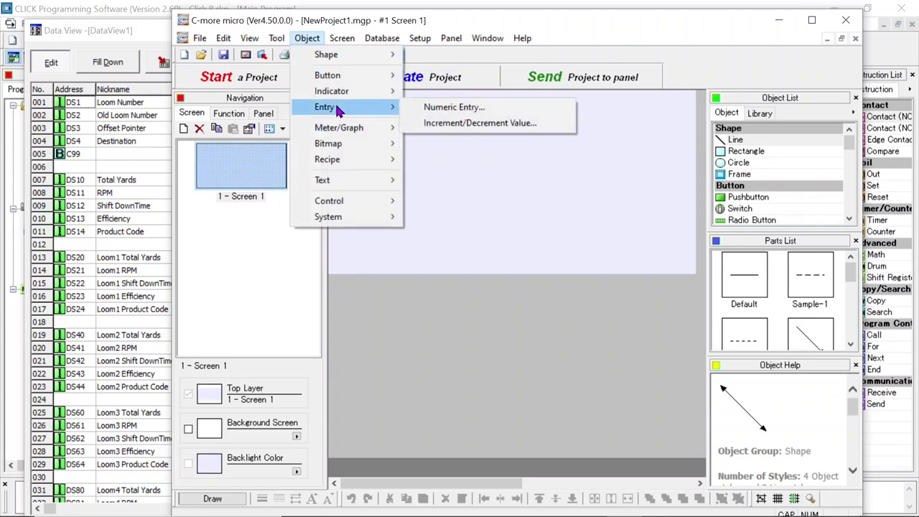
left_click(489, 122)
left_click_drag(337, 102, 417, 146)
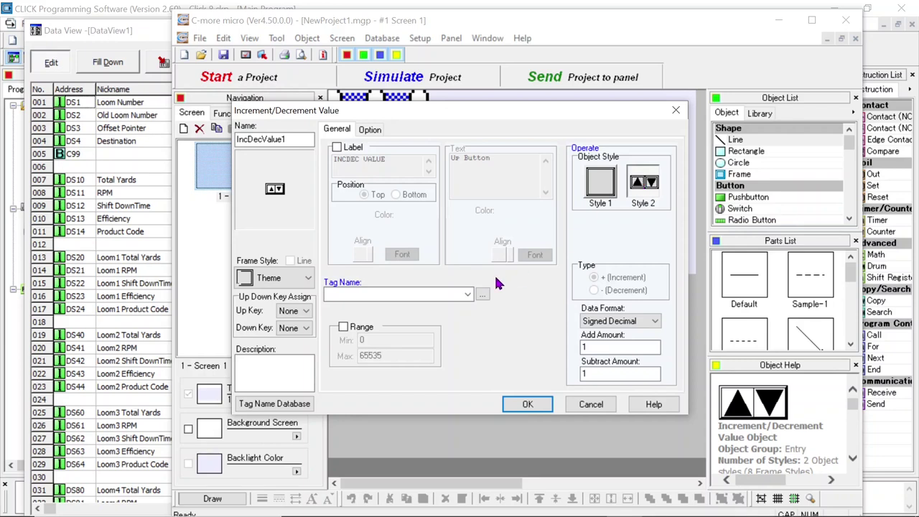
- Link the object to LOOM NUMBER with no range limit and Unsigned Decimal format
left_click(467, 295)
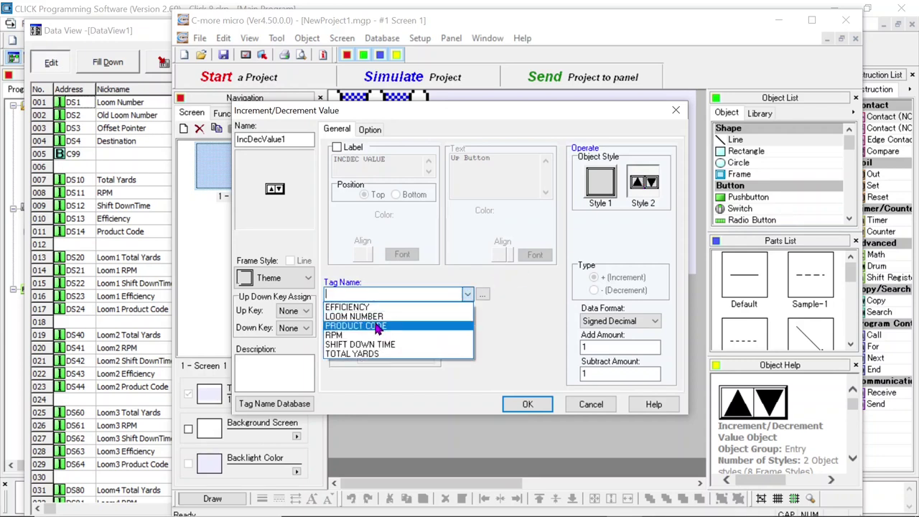
left_click(376, 316)
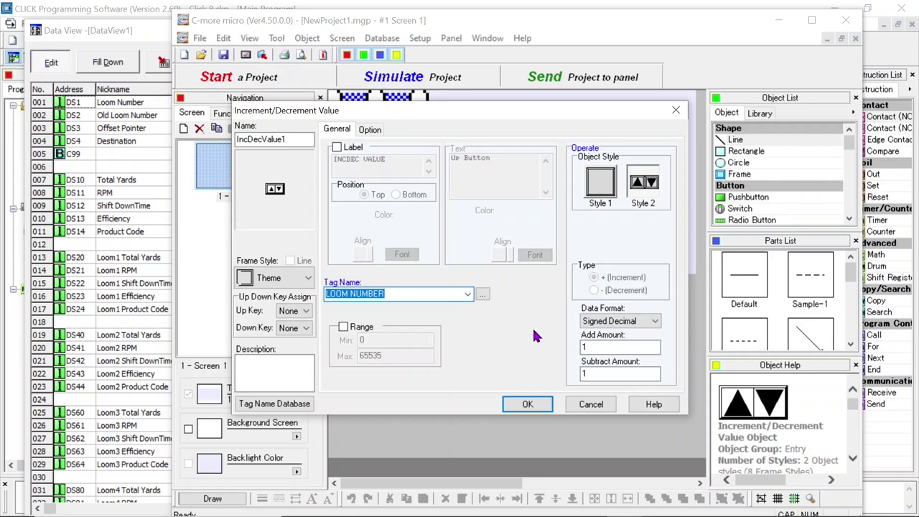
left_click(343, 327)
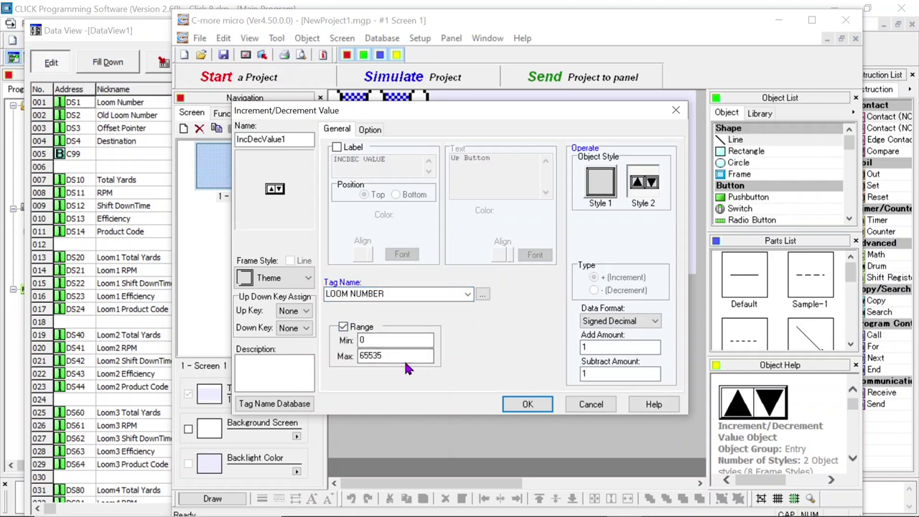
left_click(343, 327)
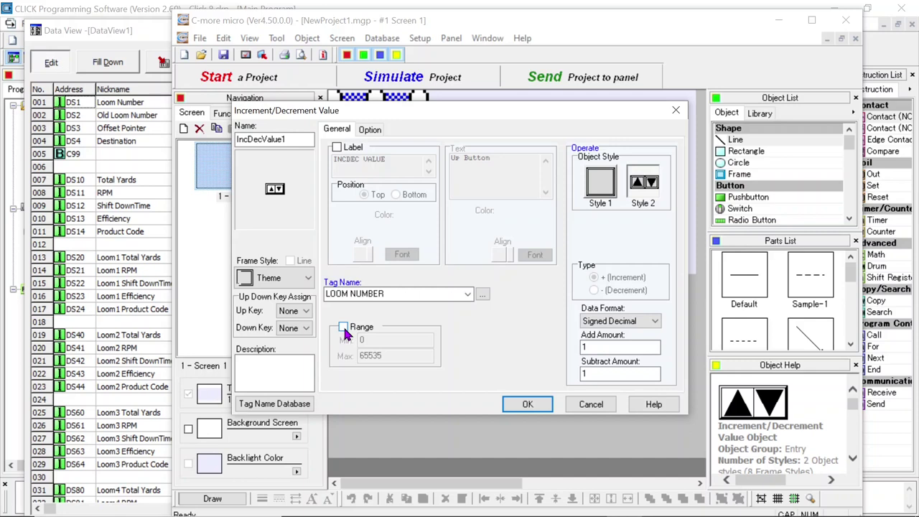
left_click(655, 321)
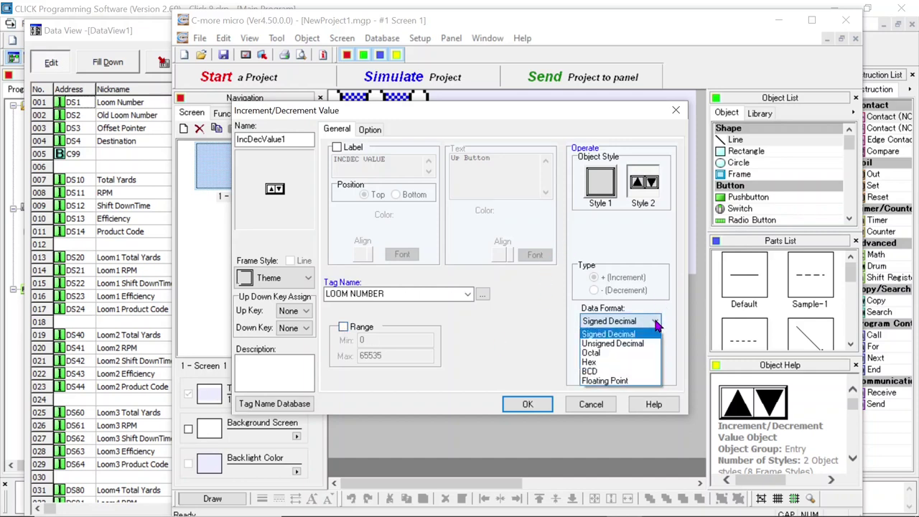
left_click(631, 345)
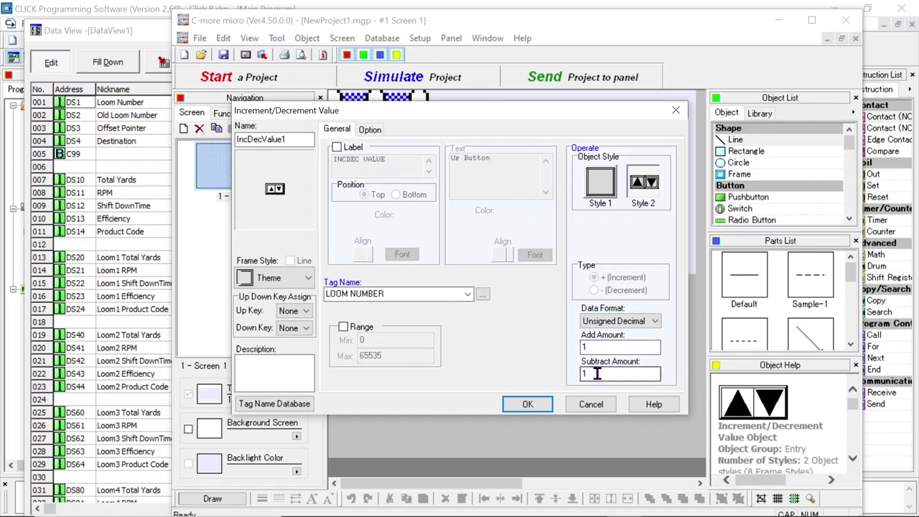
left_click(534, 405)
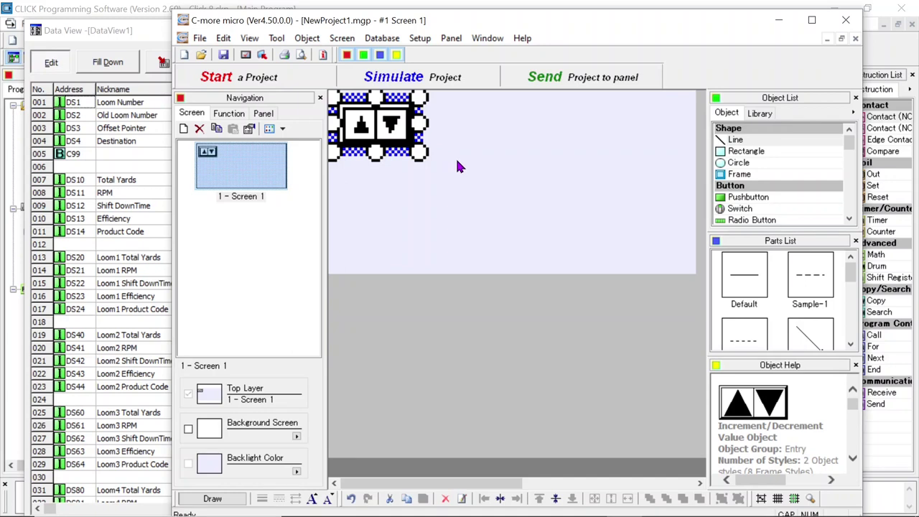
- Give the up/down object a Line frame style
double_click(394, 140)
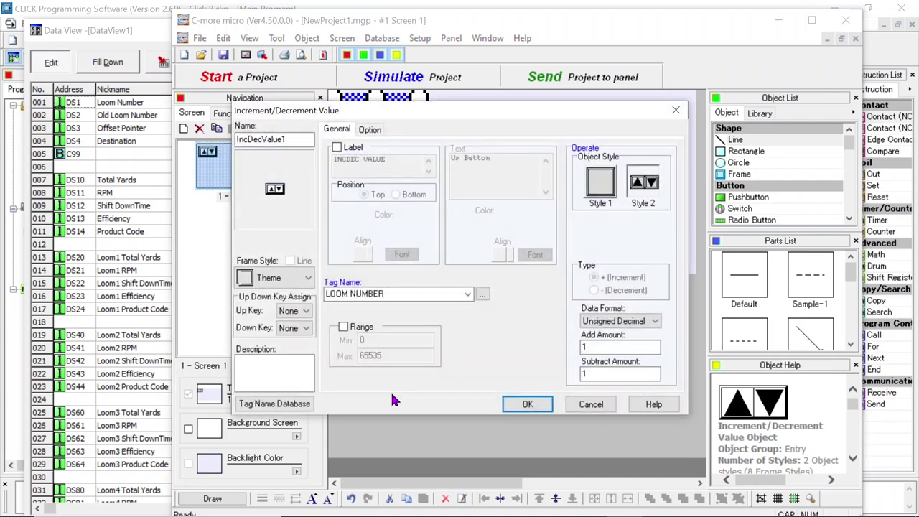
left_click(308, 279)
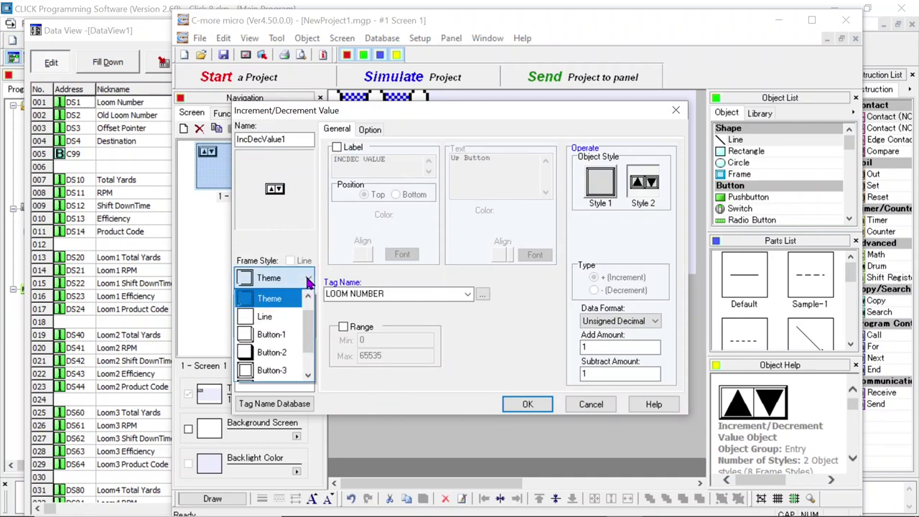
left_click(267, 317)
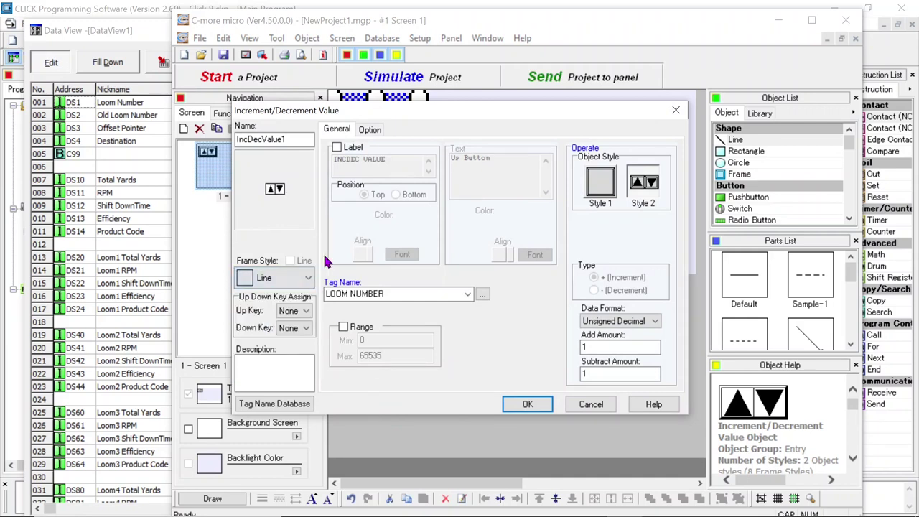
left_click(529, 405)
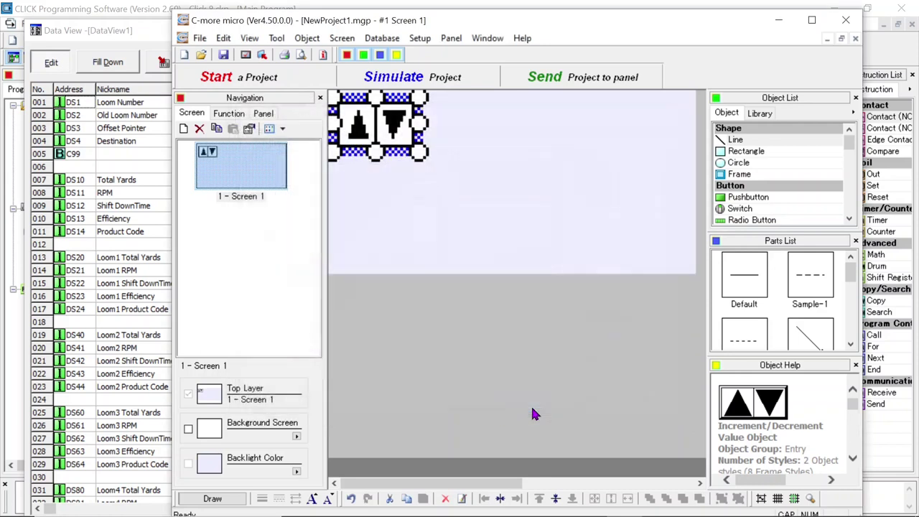
left_click(472, 175)
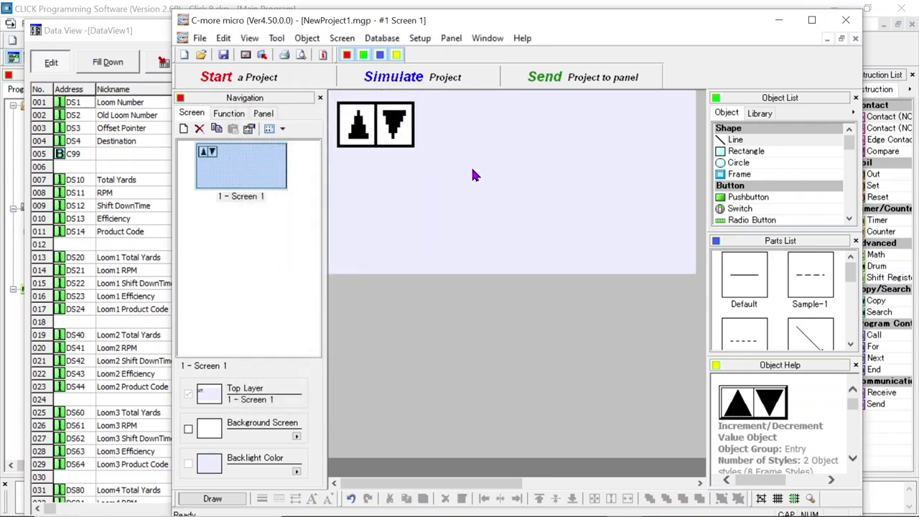
- Assign panel key F1 as the up key and F2 as the down key
double_click(373, 125)
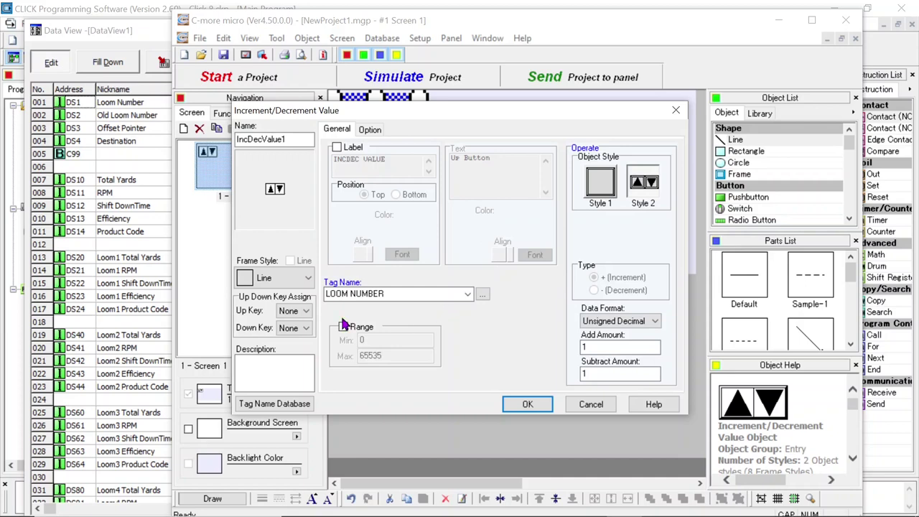
left_click(306, 310)
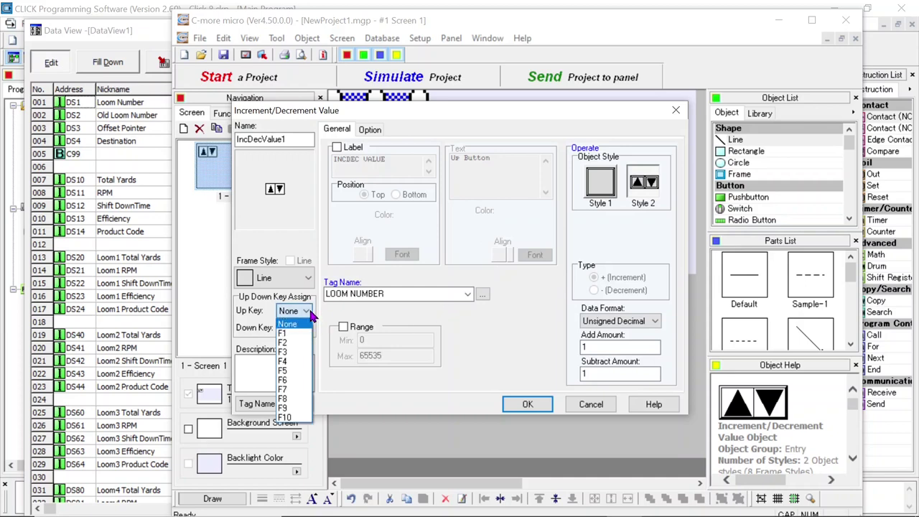
left_click(284, 333)
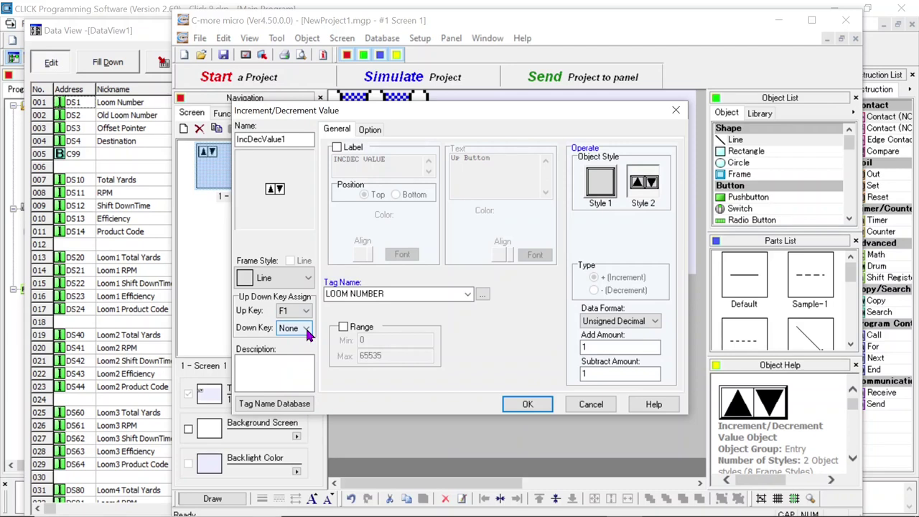
left_click(305, 328)
left_click(289, 360)
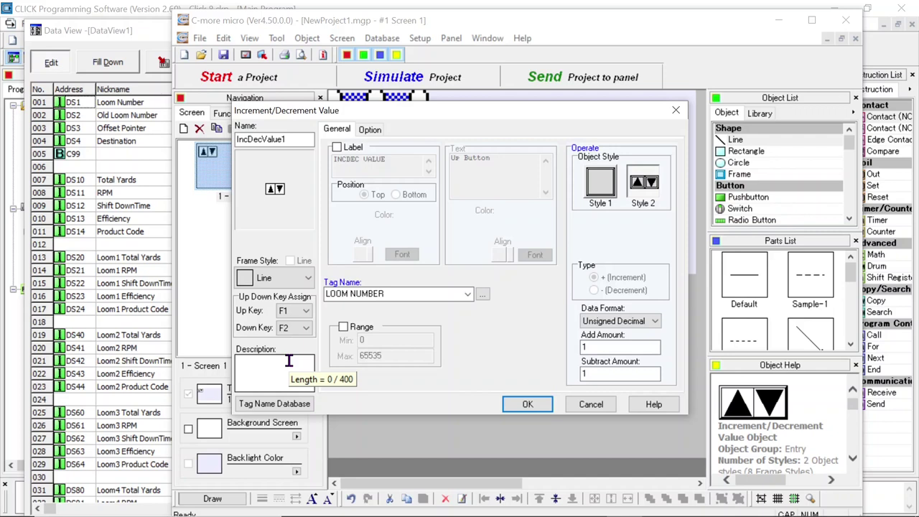
left_click(533, 405)
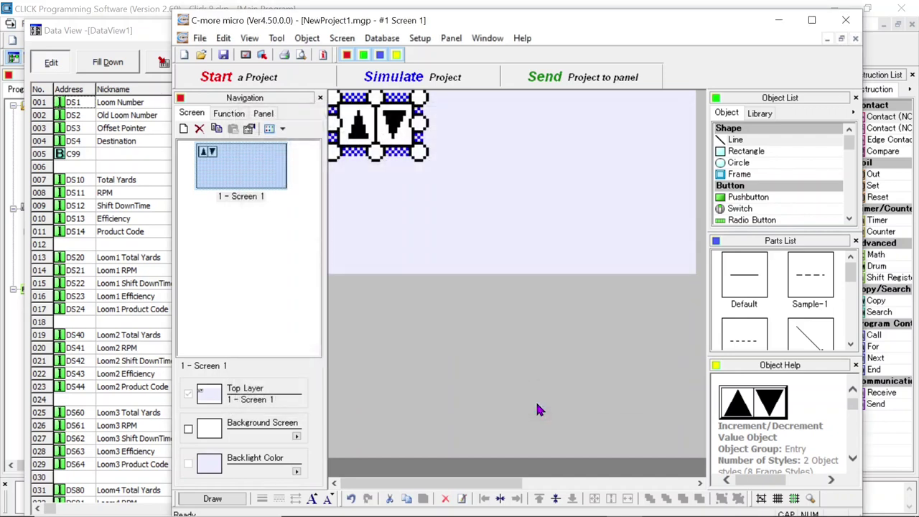
- Draw a Numeric Display to the right of the up/down keys
left_click(535, 126)
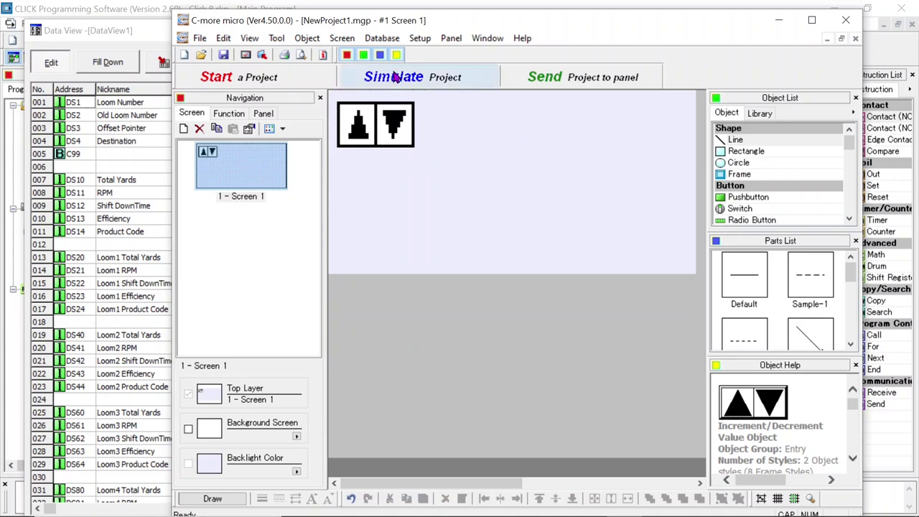
left_click(308, 39)
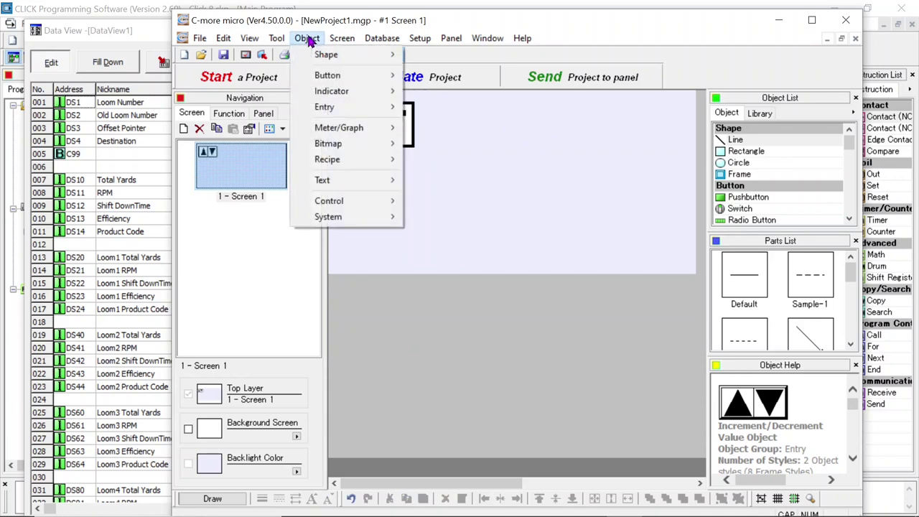
mouse_move(359, 93)
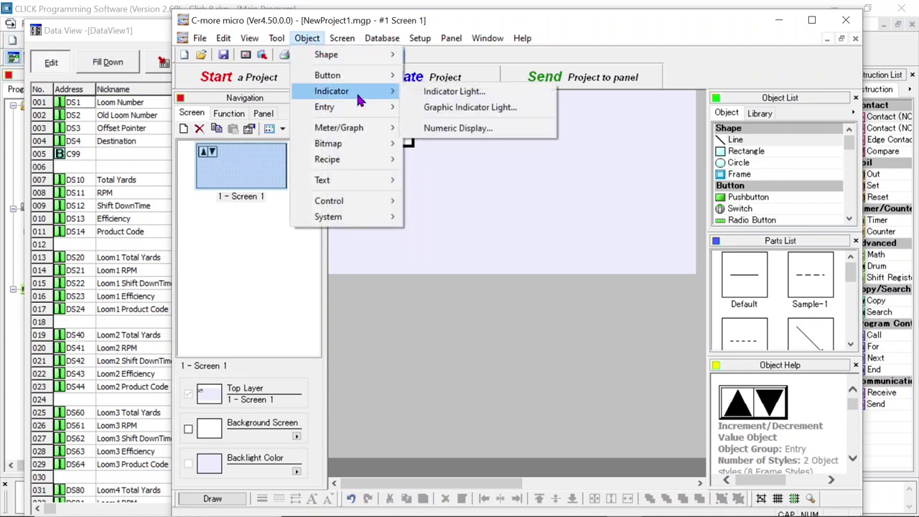
left_click(480, 130)
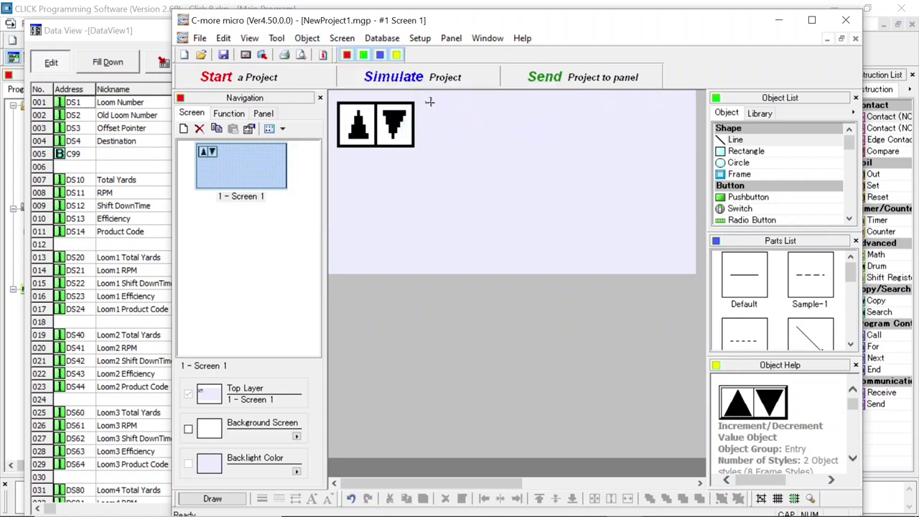
left_click_drag(429, 102, 558, 127)
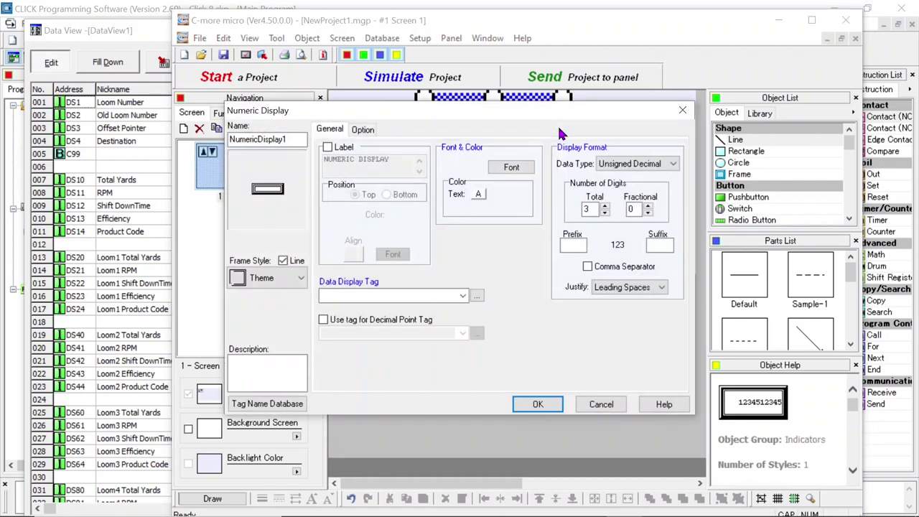
- Set the display to a Line frame, 5 total digits, showing the TOTAL YARDS tag
left_click(283, 261)
left_click(301, 279)
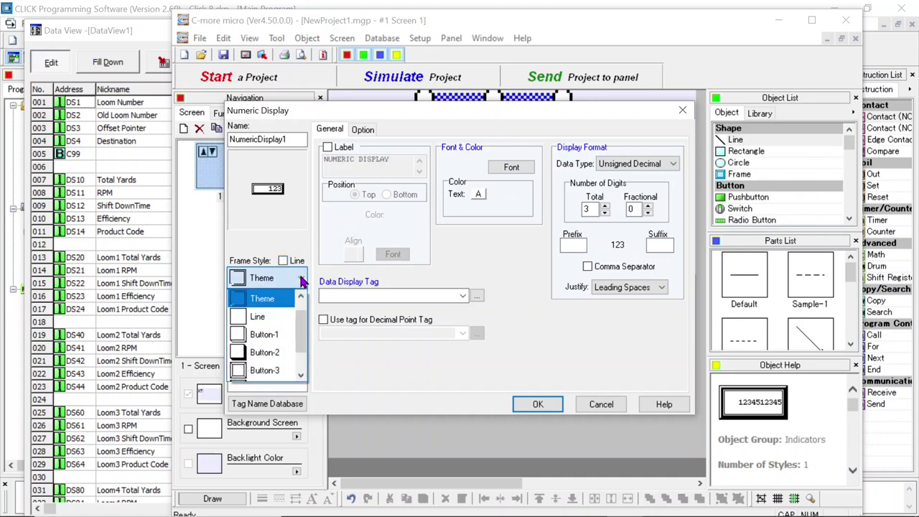
left_click(248, 317)
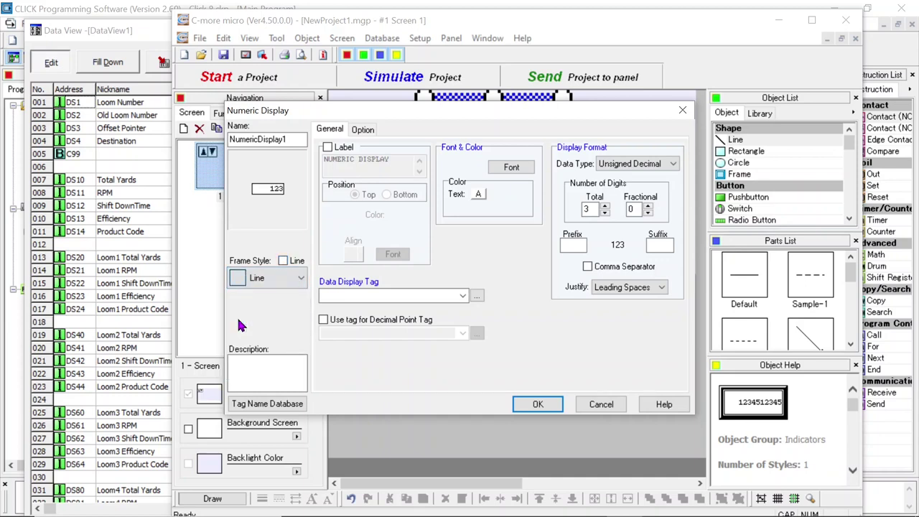
left_click(604, 206)
left_click(605, 205)
left_click(462, 296)
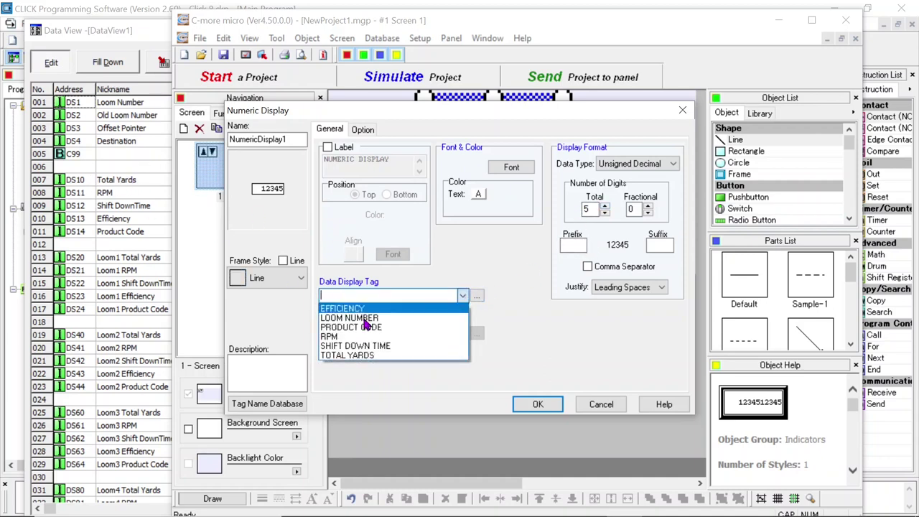
left_click(382, 357)
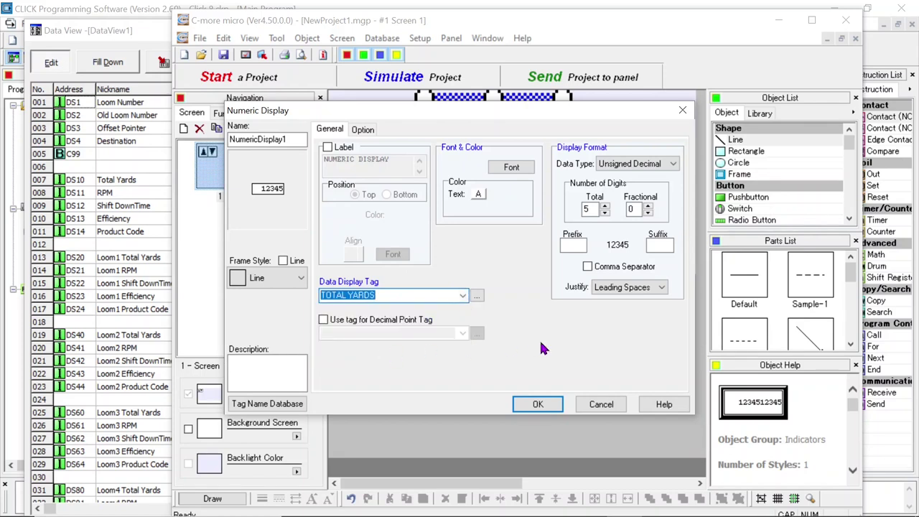
left_click(537, 405)
left_click(550, 174)
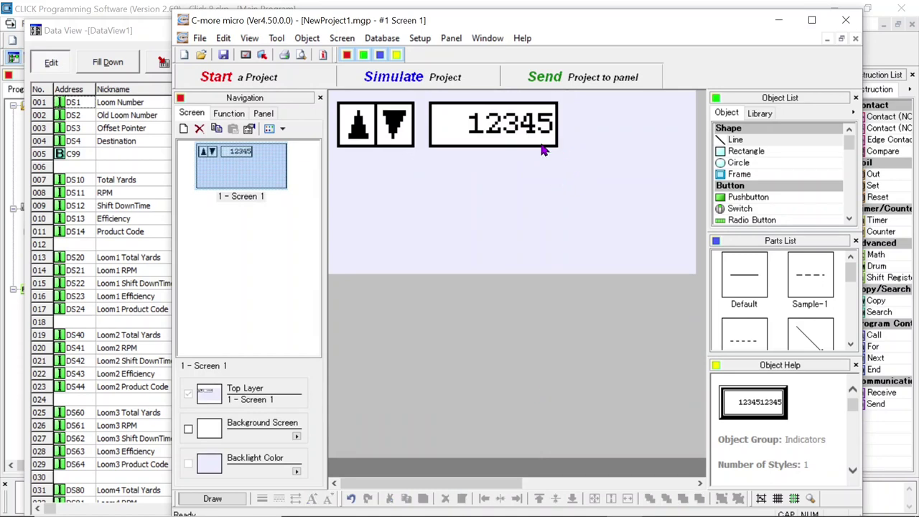
- Make the numeric display narrower and shorter, closer to the up/down keys
left_click(558, 126)
left_click_drag(566, 123, 530, 123)
left_click(534, 180)
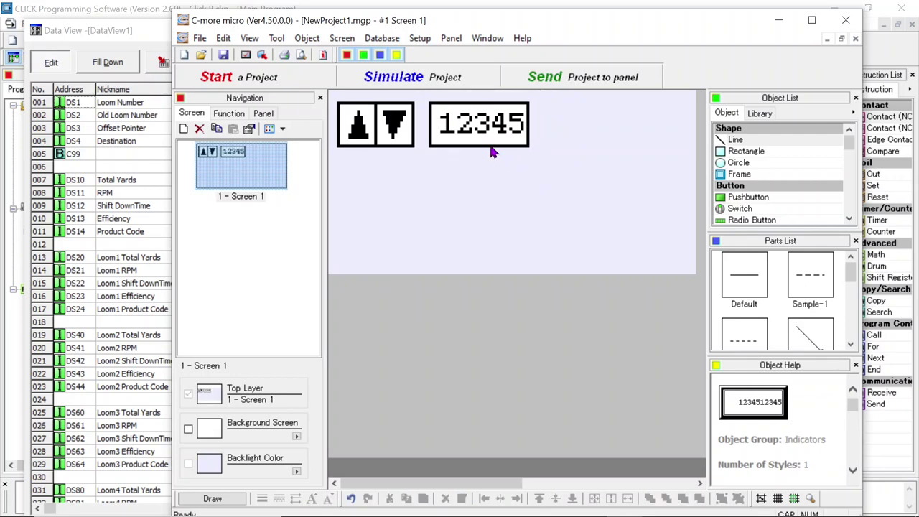
left_click(482, 127)
left_click_drag(481, 146, 480, 127)
left_click(501, 195)
left_click(494, 187)
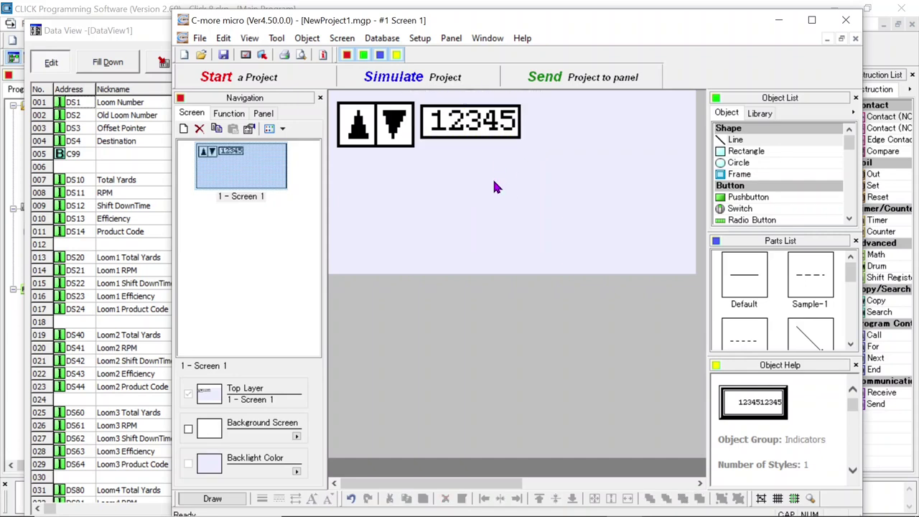
- Copy the numeric display and paste four more copies below it
right_click(470, 128)
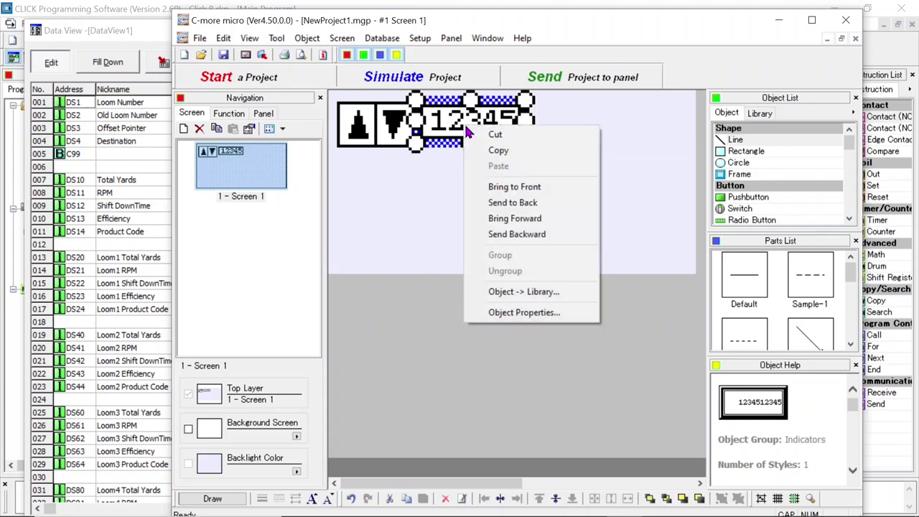
left_click(498, 152)
right_click(473, 164)
left_click(485, 200)
right_click(485, 195)
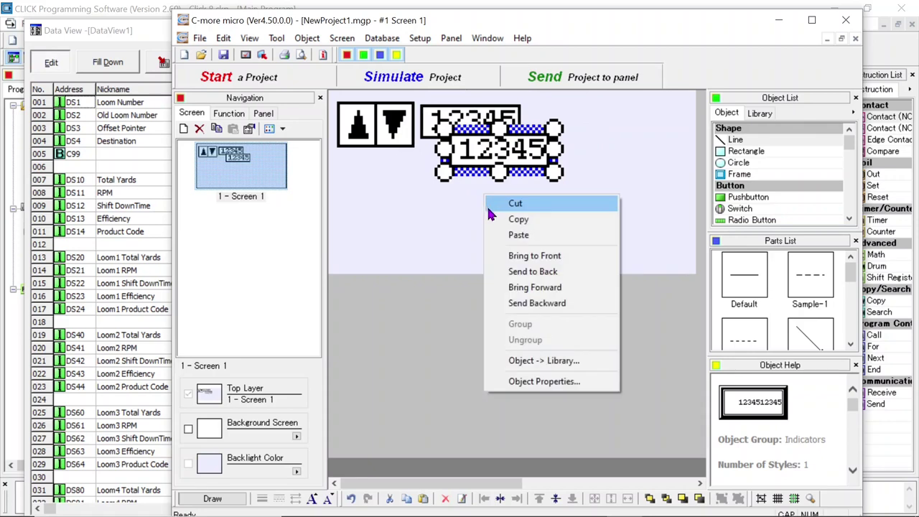
left_click(519, 234)
right_click(498, 216)
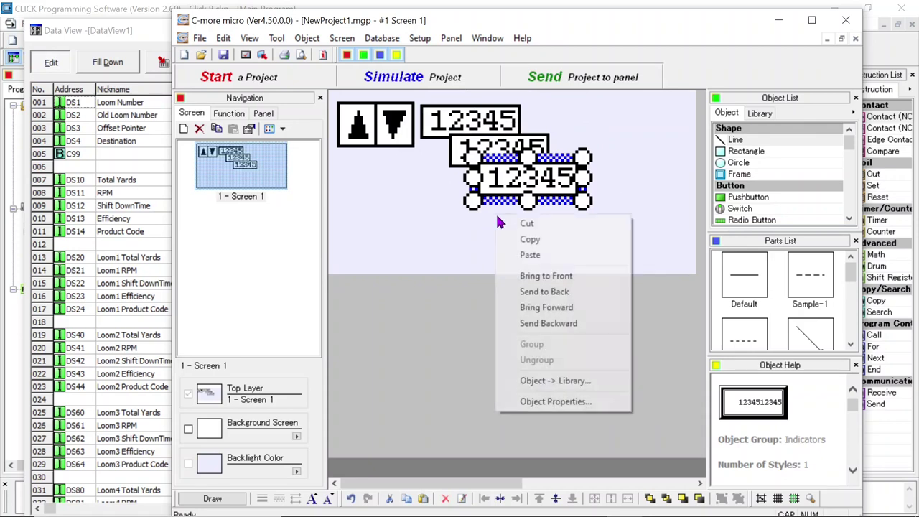
left_click(538, 255)
right_click(543, 253)
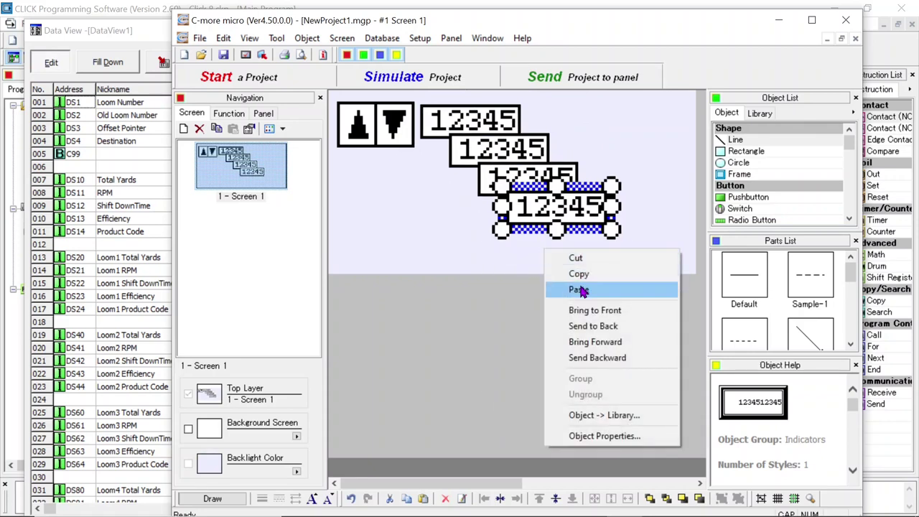
left_click(582, 291)
left_click(619, 149)
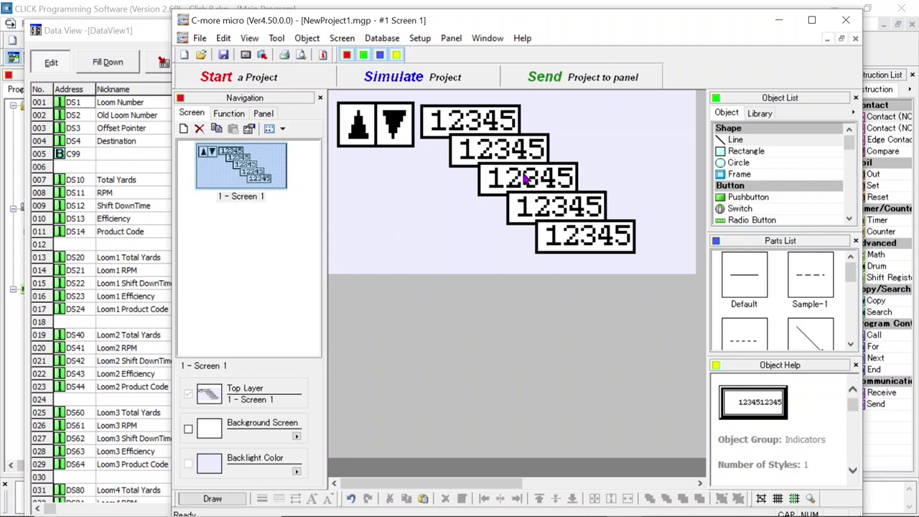
- Nudge the fifth numeric display down slightly
left_click_drag(639, 255, 456, 144)
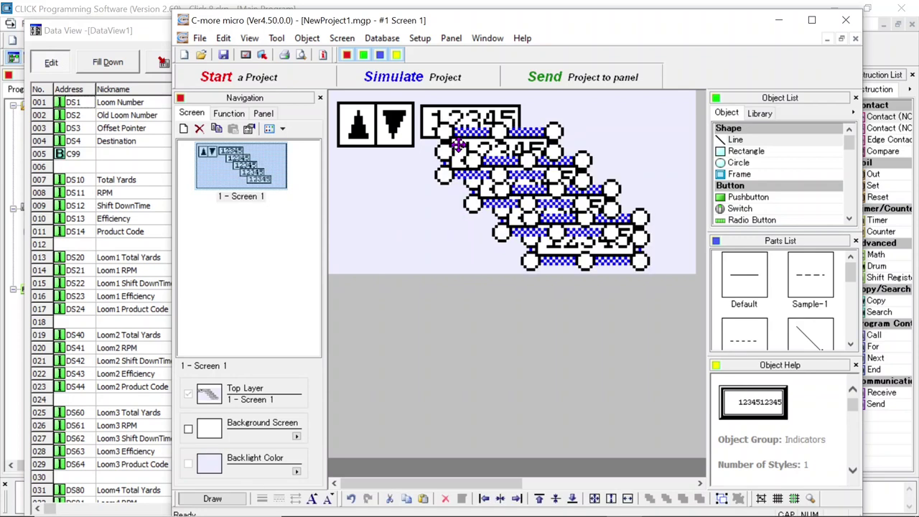
left_click(666, 206)
left_click_drag(661, 262, 472, 185)
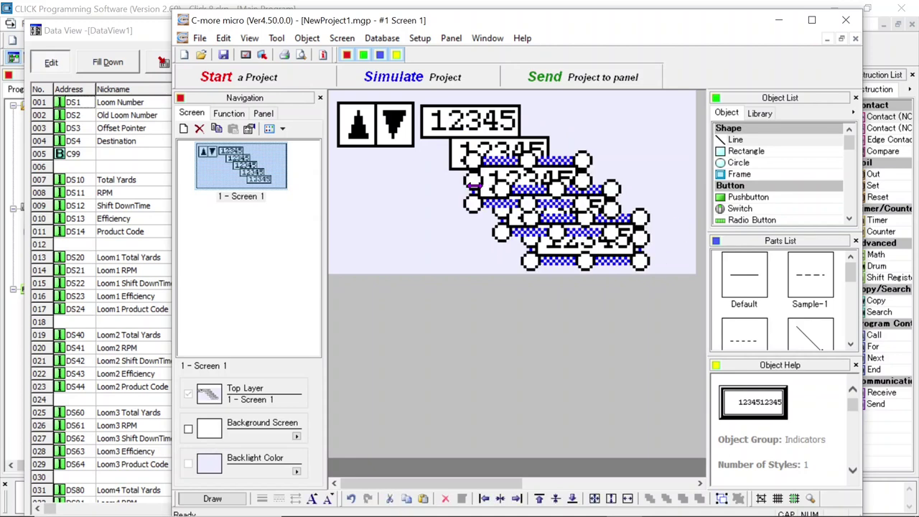
left_click(663, 173)
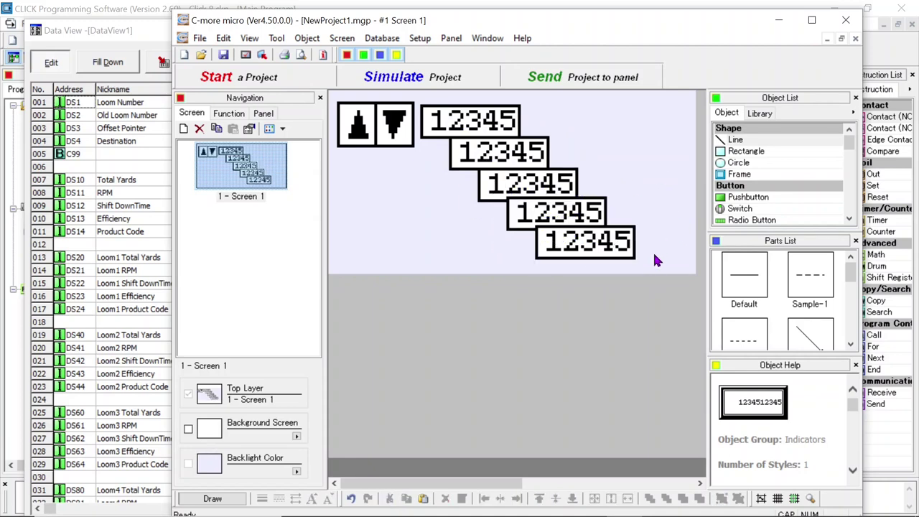
left_click_drag(654, 264, 494, 216)
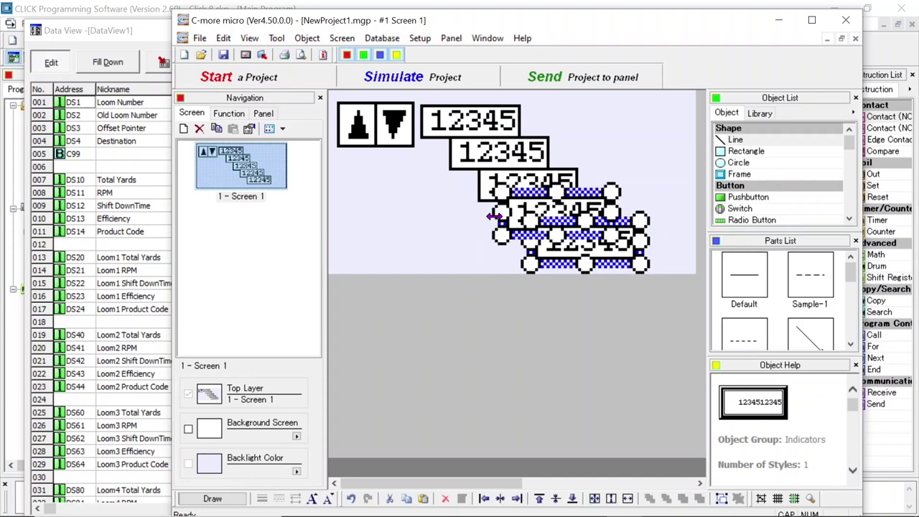
left_click(665, 267)
left_click(607, 251)
key("Down")
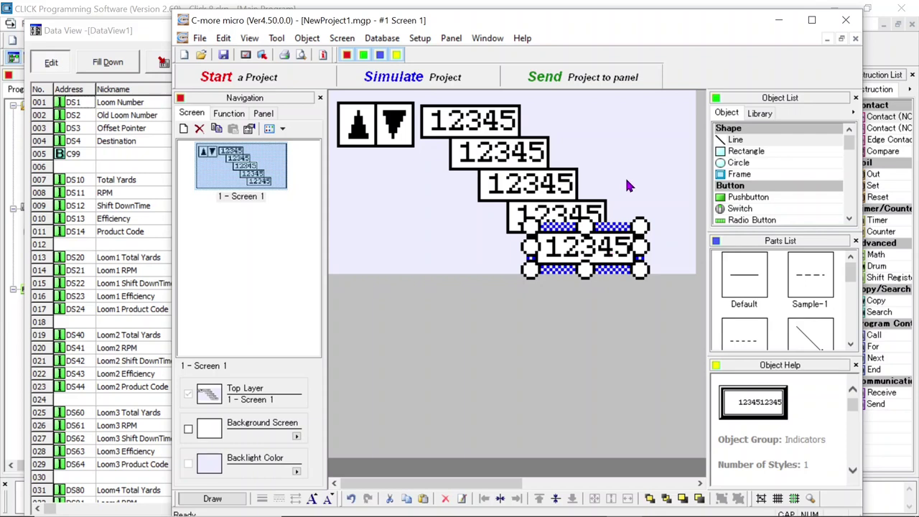
left_click(655, 228)
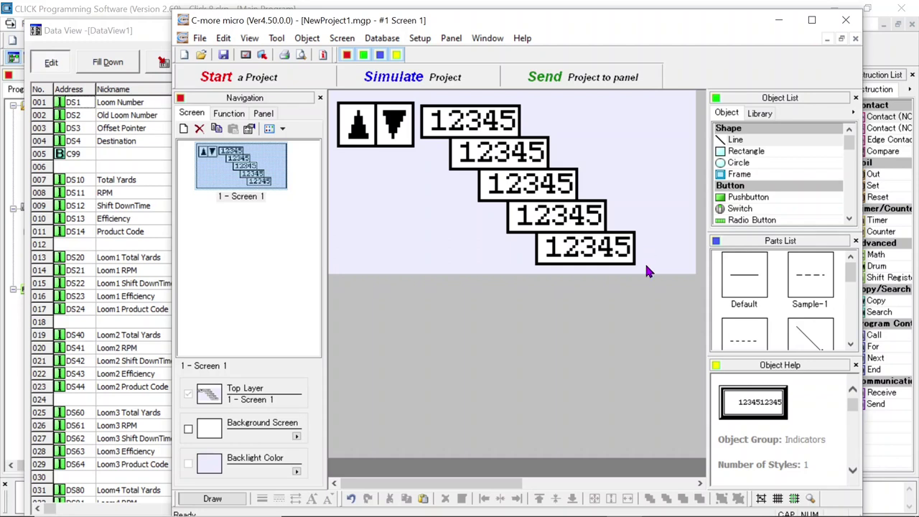
- Select all five numeric displays and align them left with Edit > Align > Left
left_click_drag(644, 267, 457, 113)
left_click(223, 40)
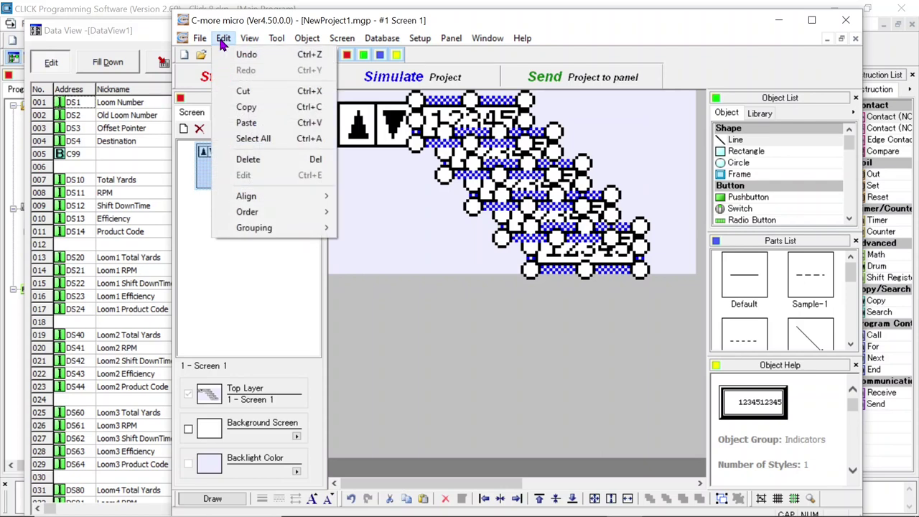
mouse_move(274, 199)
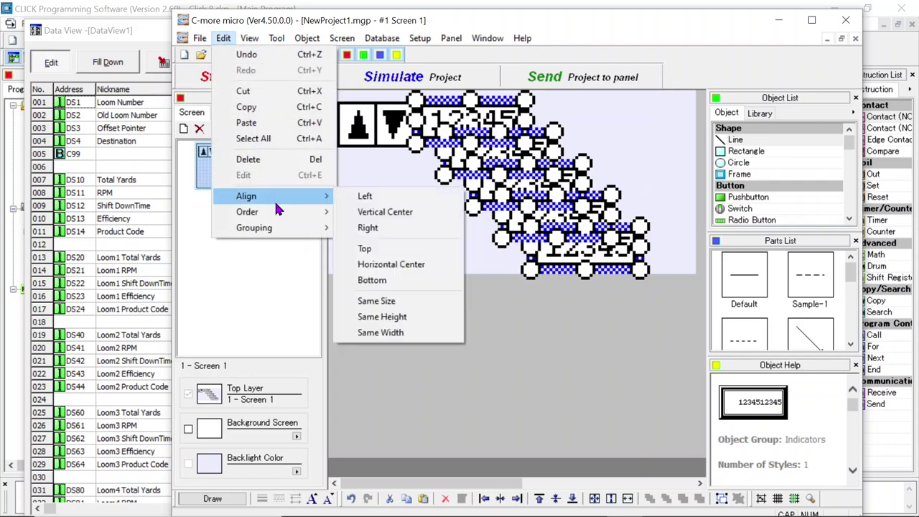
left_click(377, 203)
left_click(594, 181)
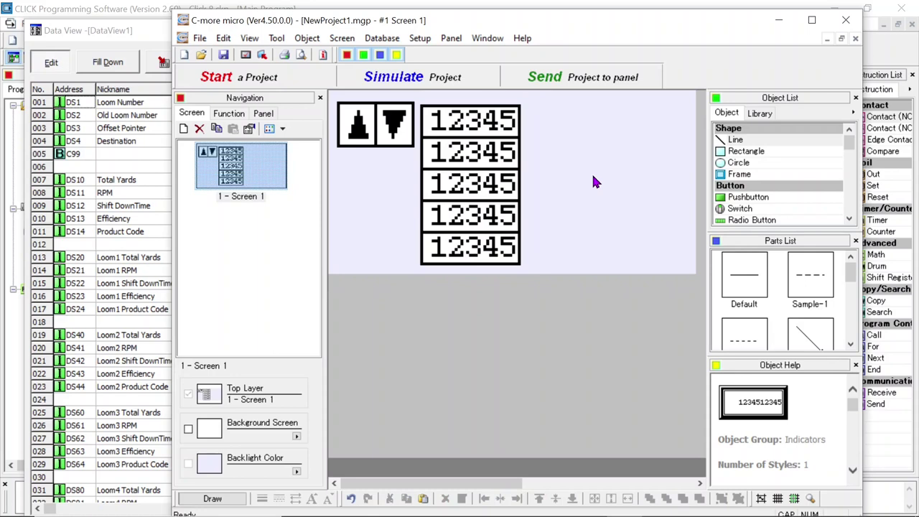
- Check the top display, then link the second and third displays to RPM and SHIFT DOWN TIME
left_click(489, 126)
double_click(489, 126)
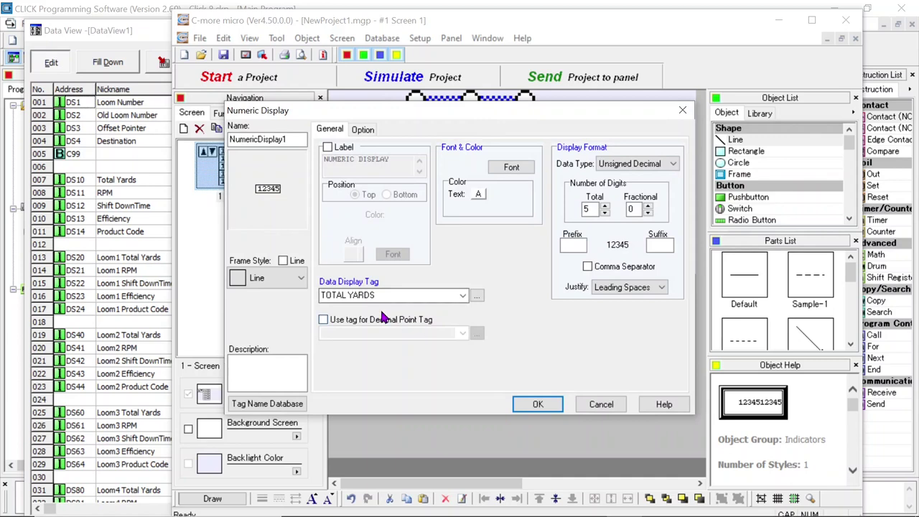
left_click(610, 406)
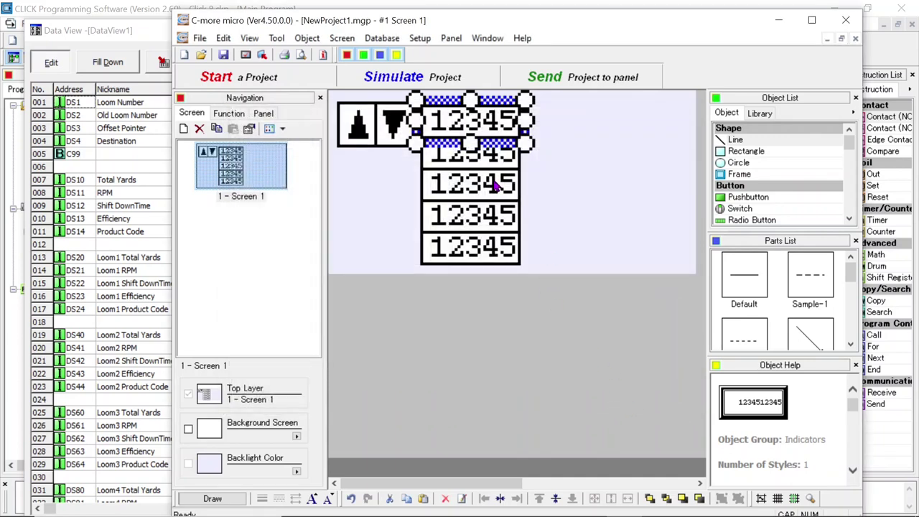
double_click(496, 163)
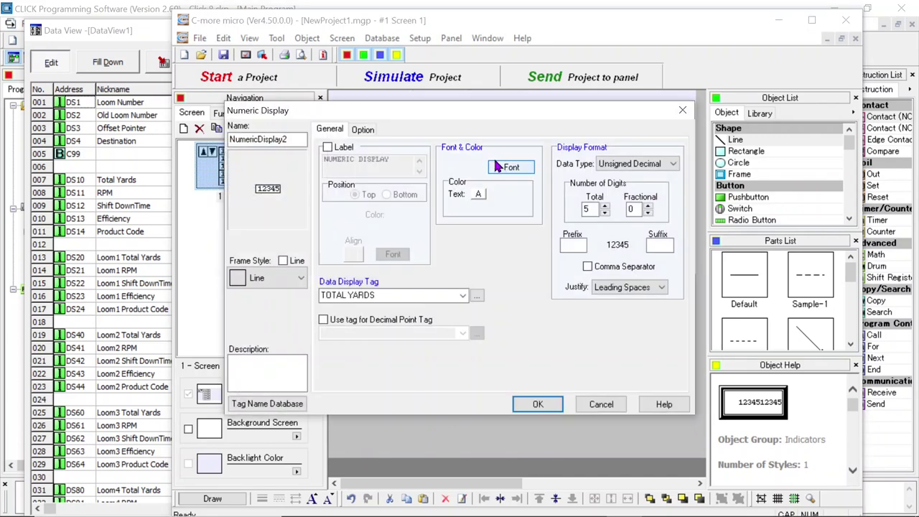
left_click(463, 297)
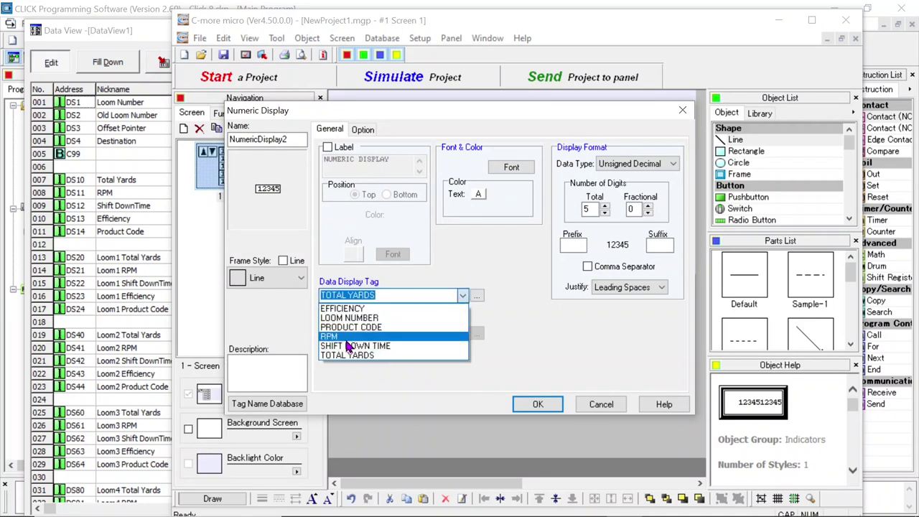
left_click(345, 336)
left_click(538, 404)
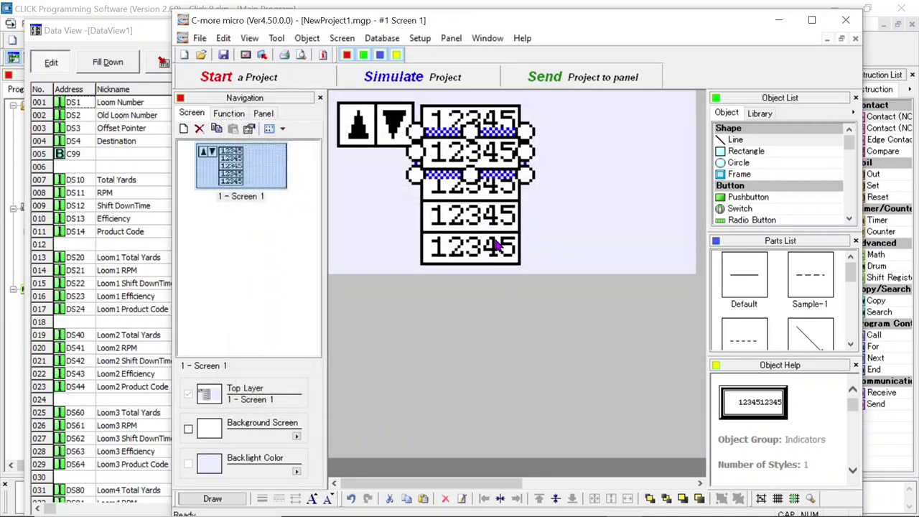
double_click(493, 188)
left_click(462, 297)
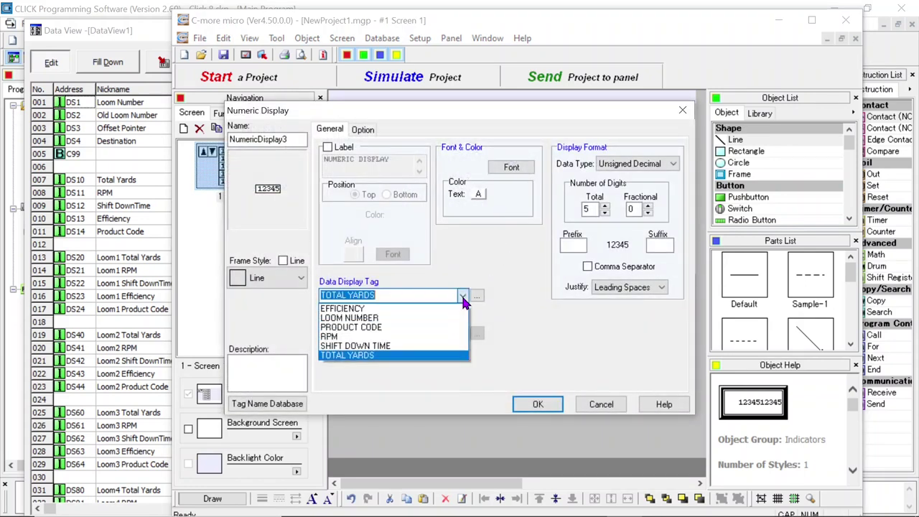
left_click(373, 347)
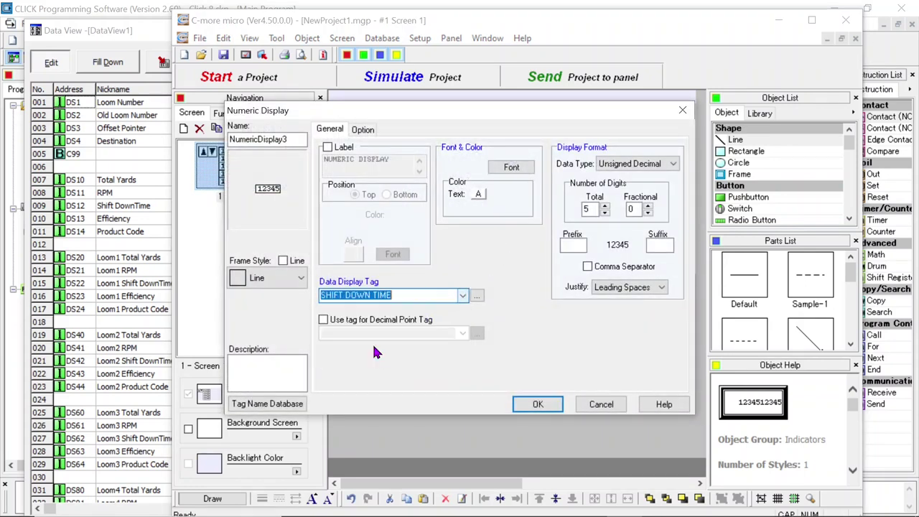
left_click(537, 404)
- Link the fourth and bottom numeric displays to EFFICIENCY and PRODUCT CODE
double_click(488, 223)
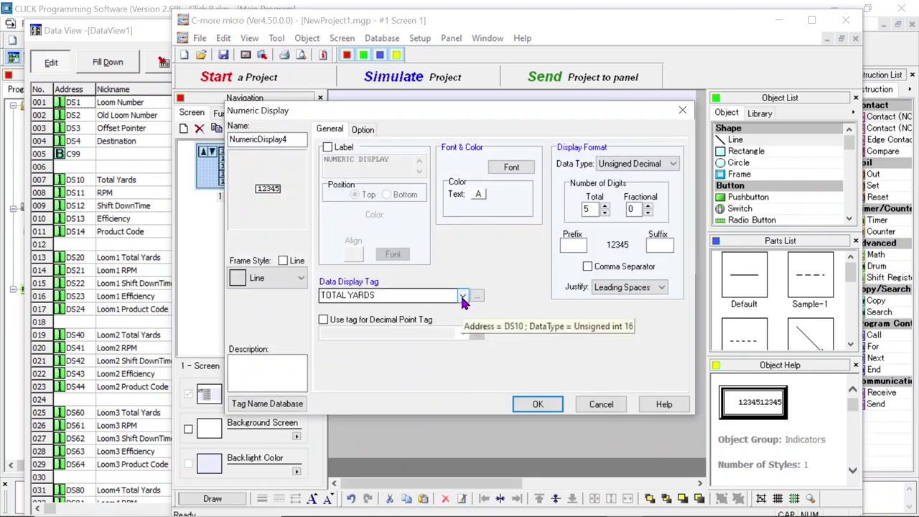
left_click(462, 296)
left_click(359, 308)
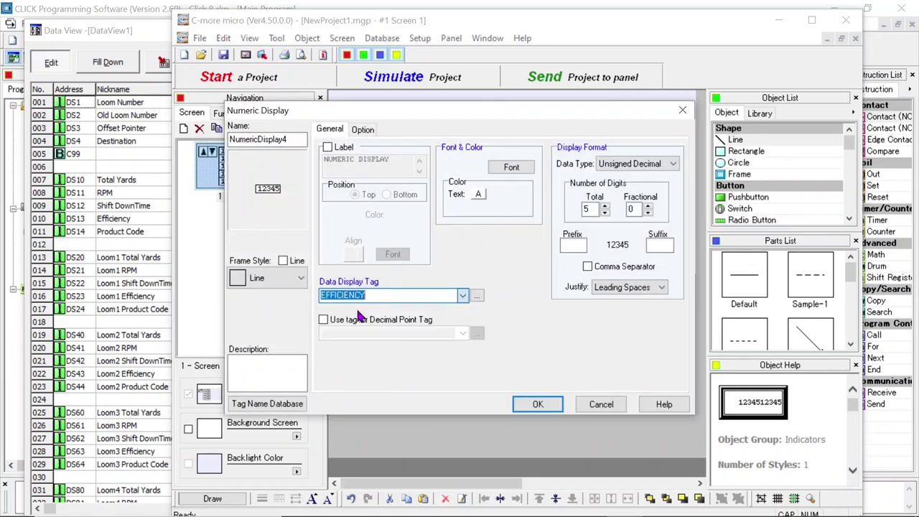
left_click(539, 404)
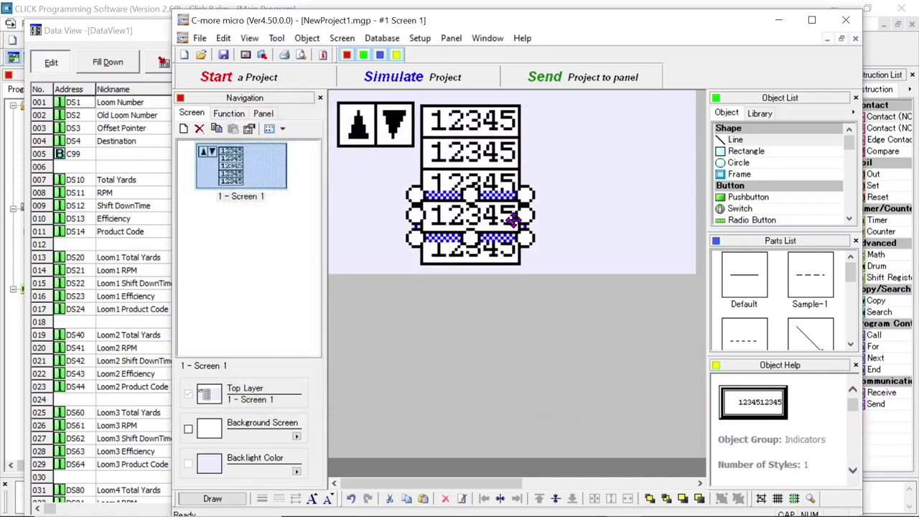
left_click(513, 259)
double_click(481, 251)
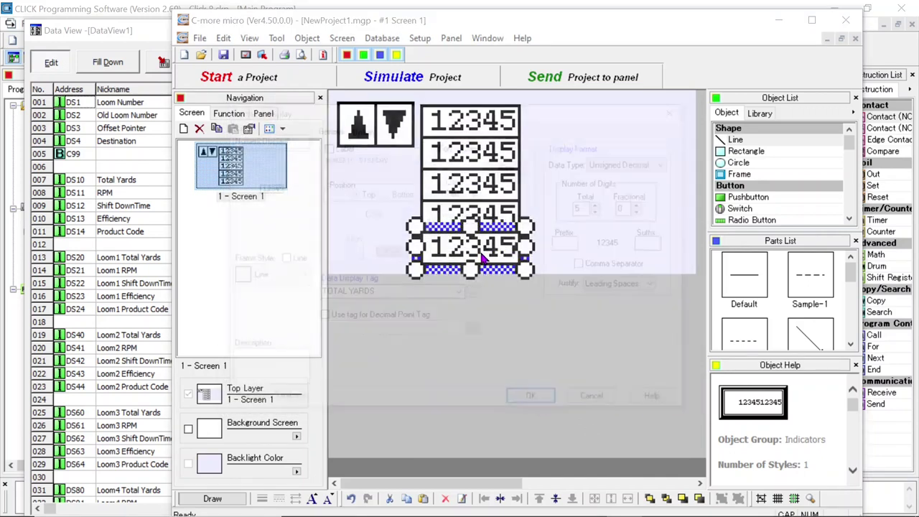
left_click(462, 295)
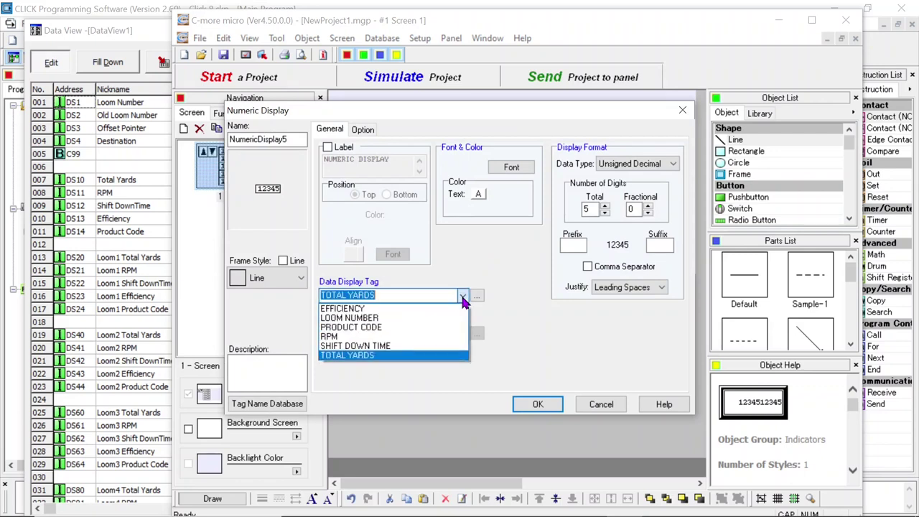
left_click(339, 327)
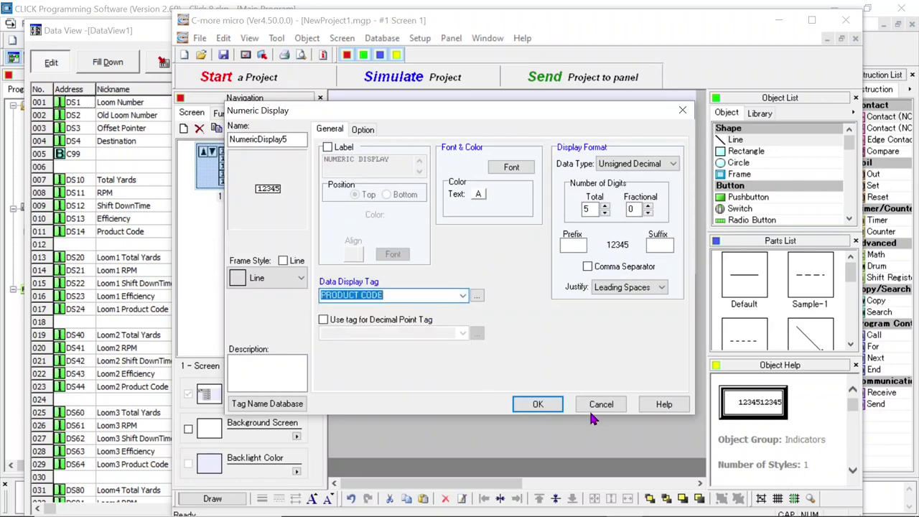
left_click(538, 404)
left_click(604, 237)
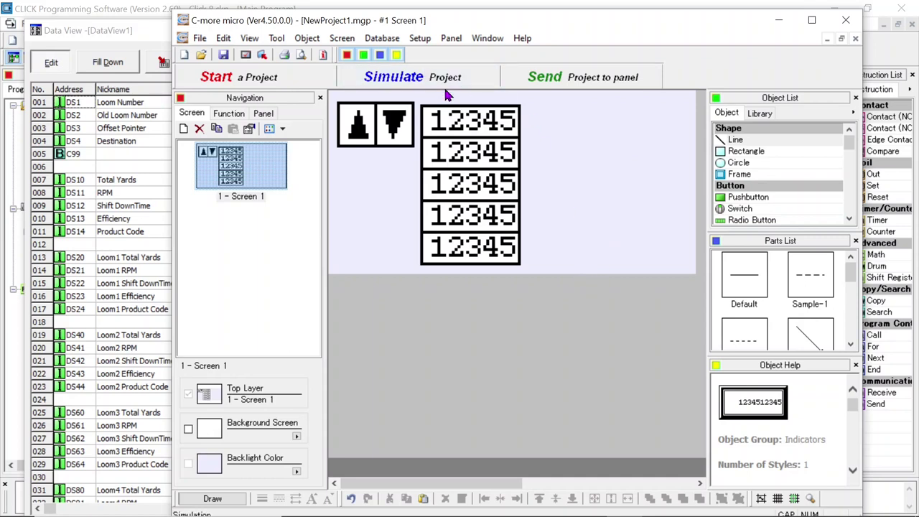
- Draw a static text label reading TOTAL YDS, aligned middle-left, right of the displays
left_click(307, 38)
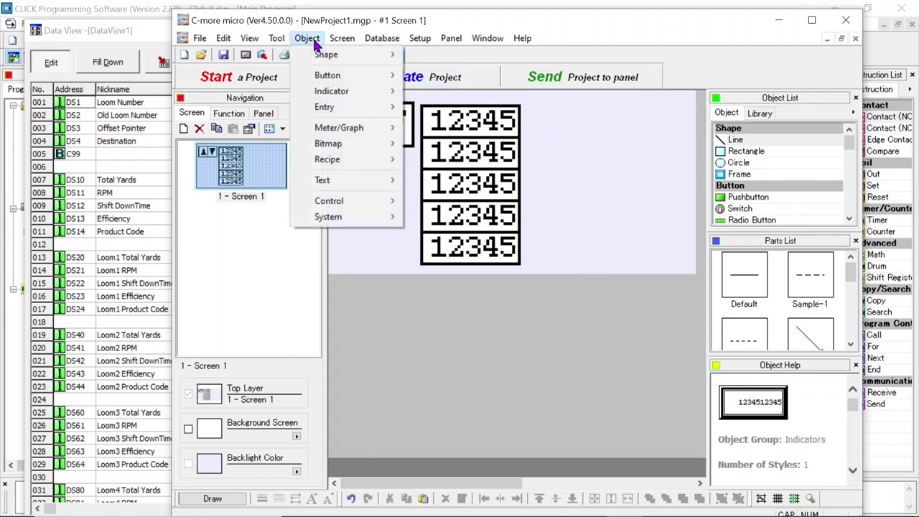
mouse_move(344, 187)
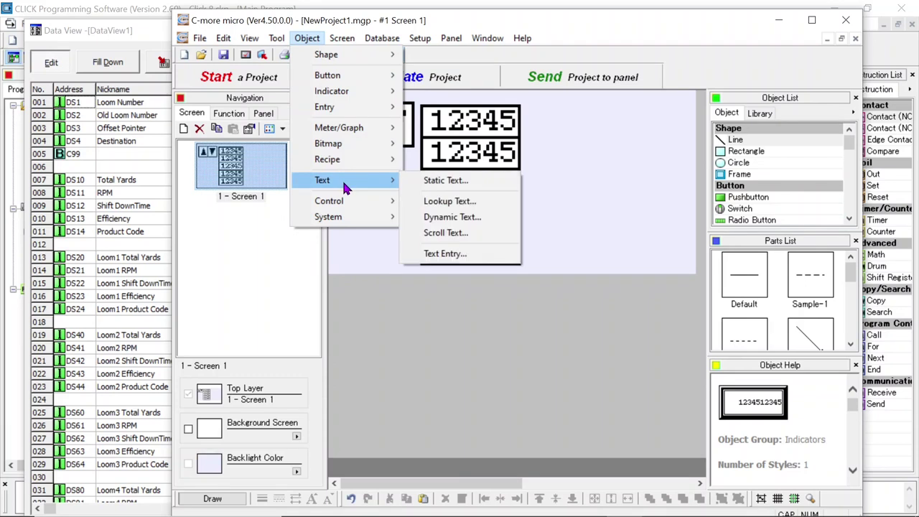
left_click(441, 184)
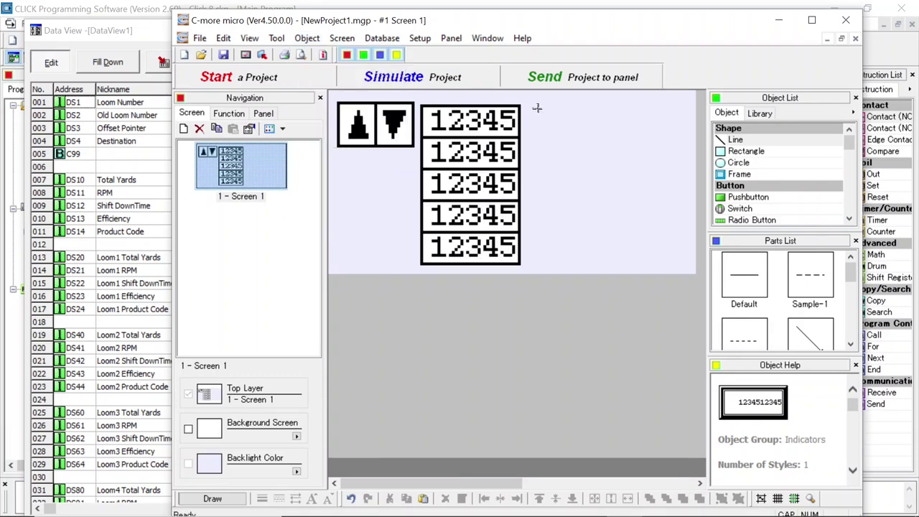
left_click_drag(529, 103, 673, 144)
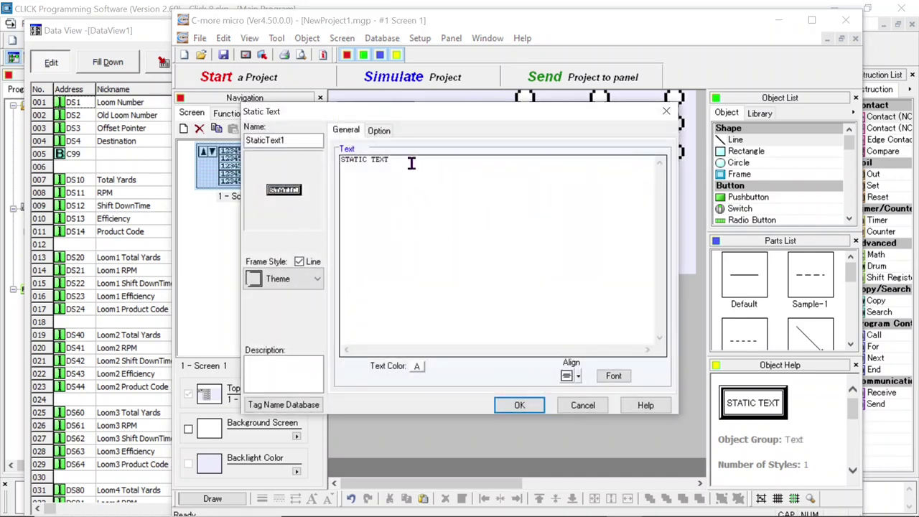
left_click_drag(410, 165, 295, 164)
type("TOTAL ")
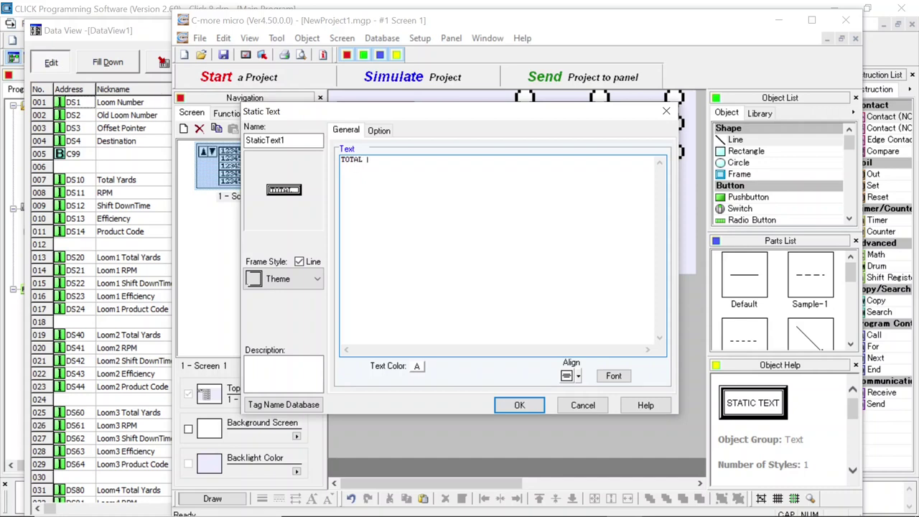
type("YDS")
left_click(577, 376)
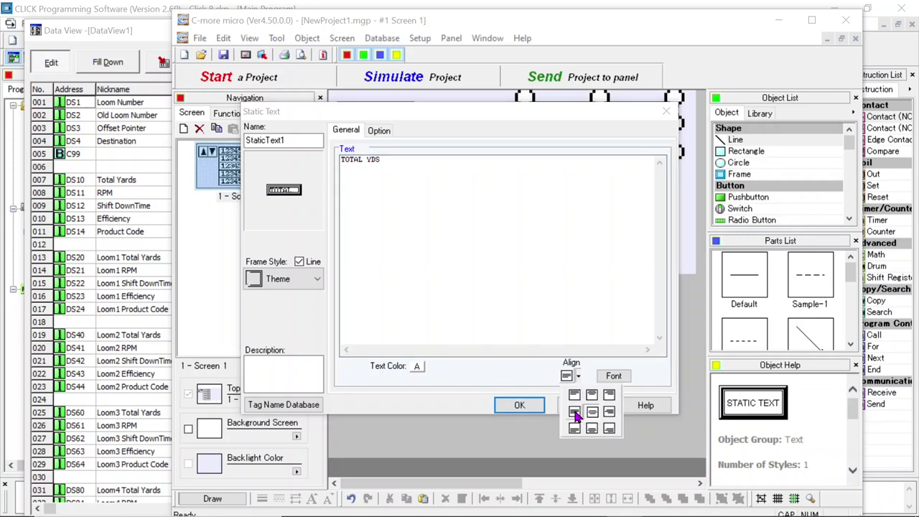
left_click(574, 412)
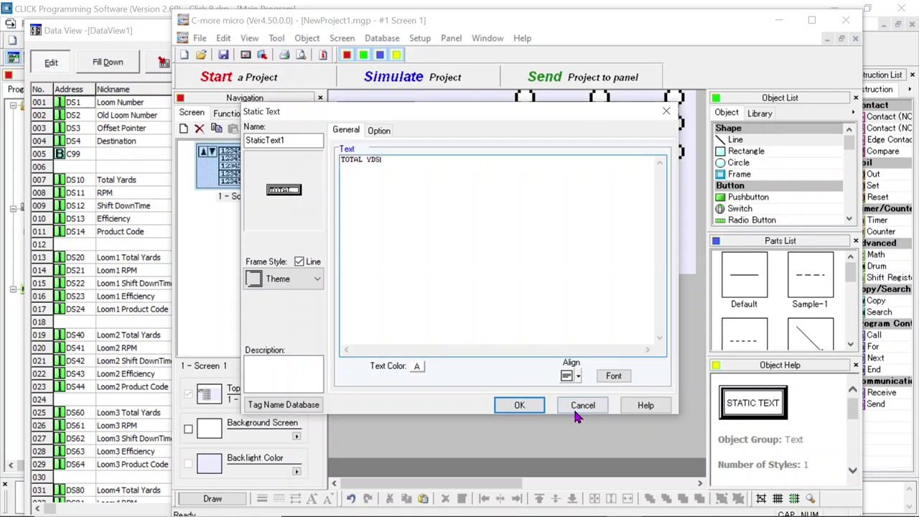
left_click(520, 406)
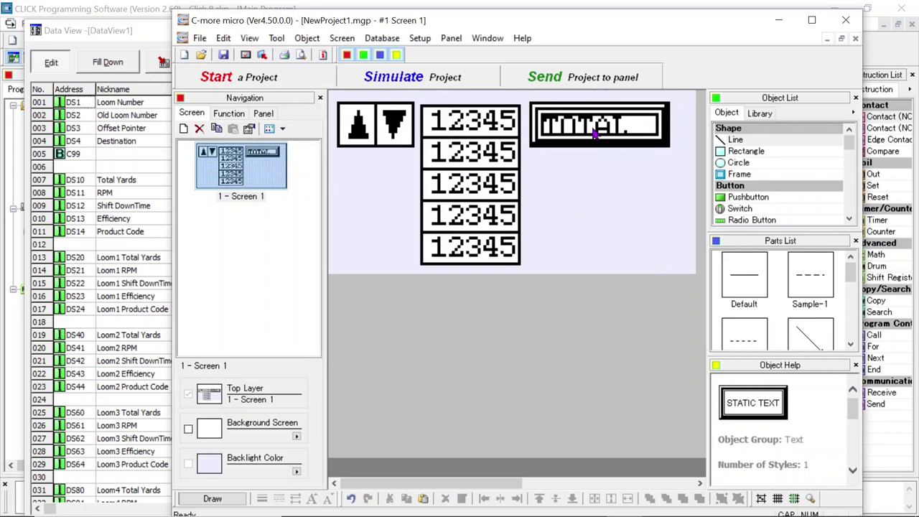
- Remove the TOTAL YDS label's line and set its Frame Style to None
double_click(593, 130)
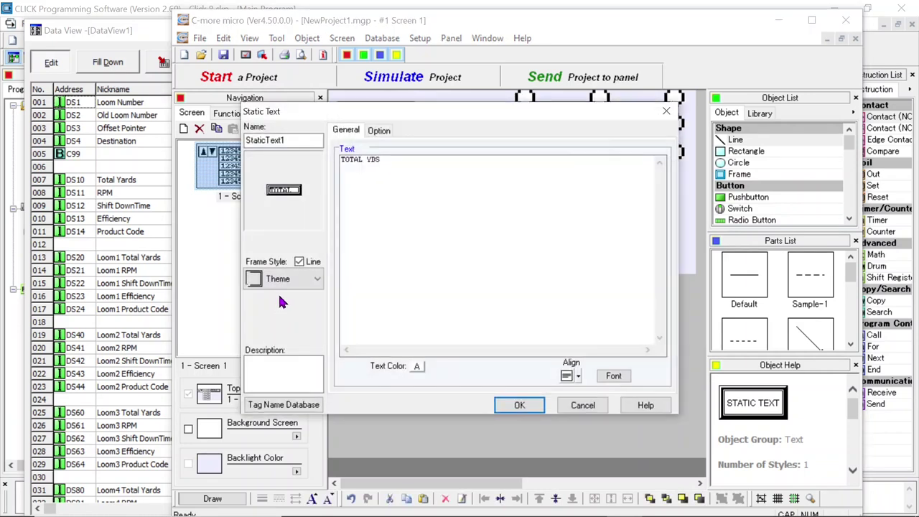
left_click(299, 261)
left_click(316, 279)
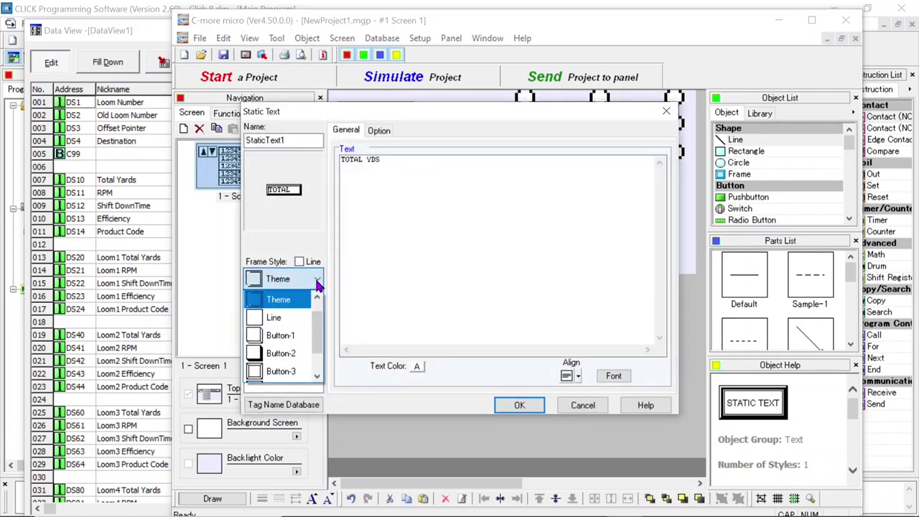
left_click(262, 319)
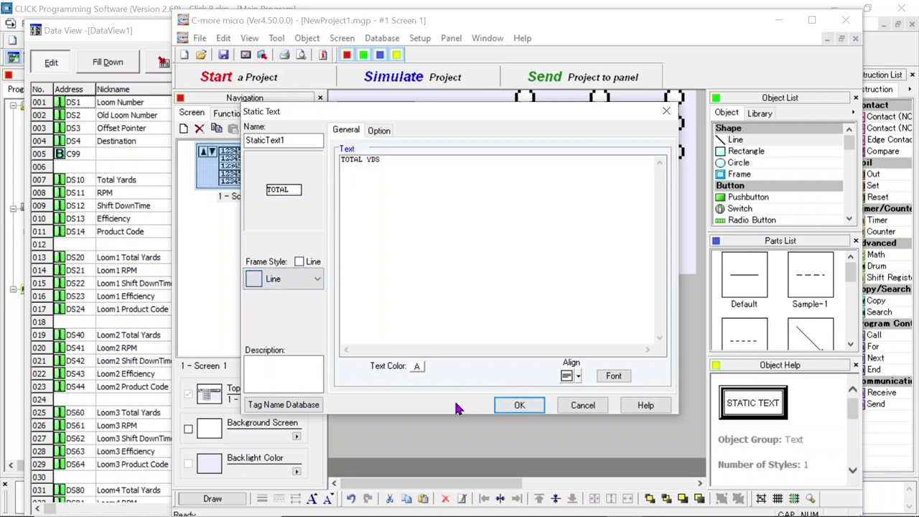
left_click(317, 280)
left_click(316, 297)
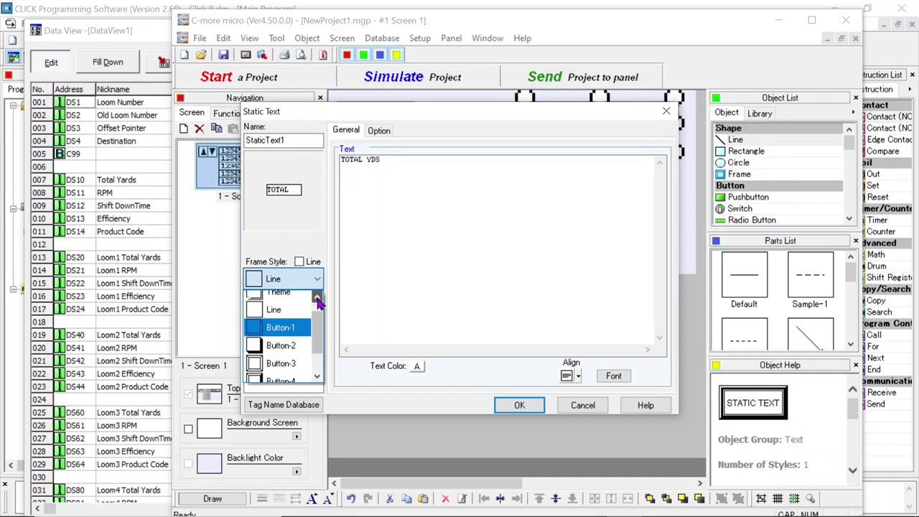
left_click(317, 297)
left_click(282, 301)
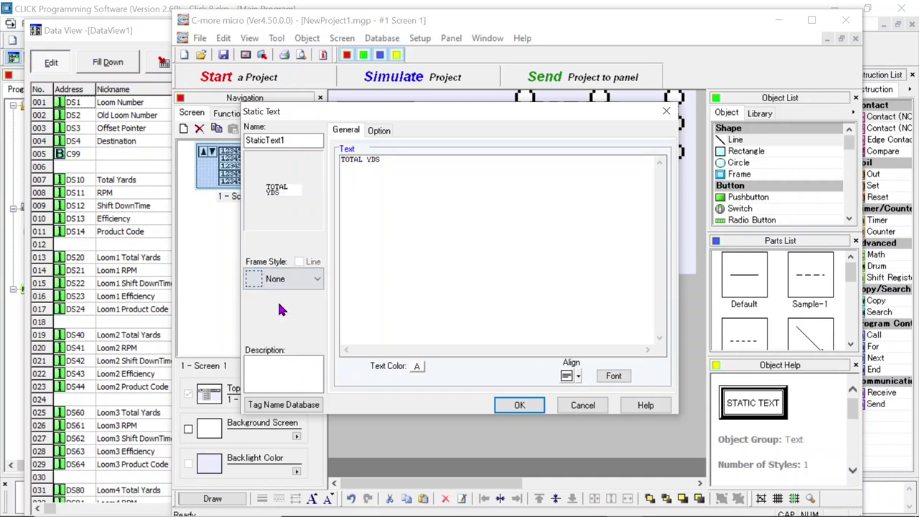
left_click(520, 405)
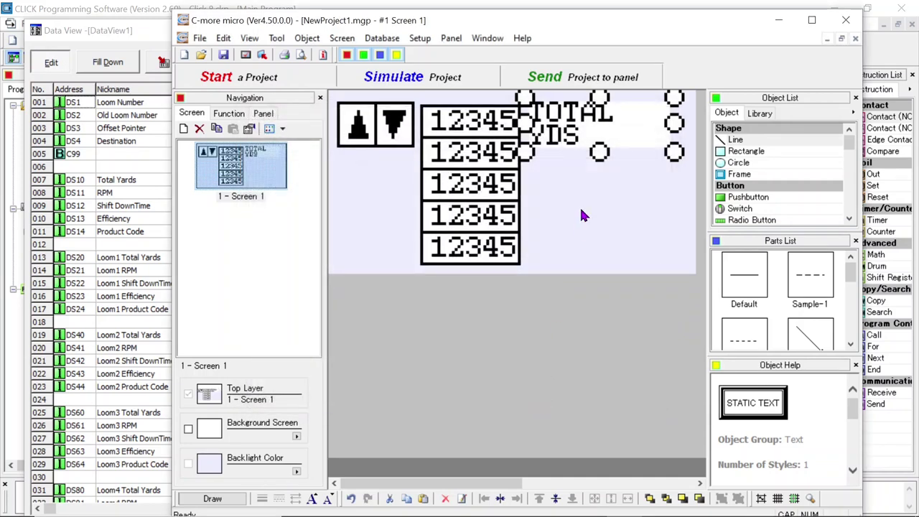
- Resize the TOTAL YDS label and nudge the arrow keys and numeric displays left
left_click_drag(599, 155, 598, 143)
left_click_drag(670, 122, 690, 122)
left_click(651, 199)
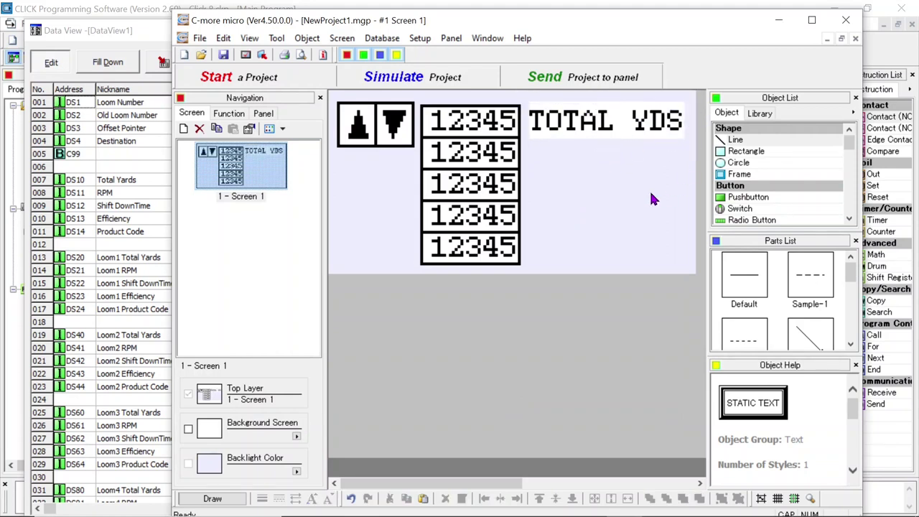
left_click(371, 131)
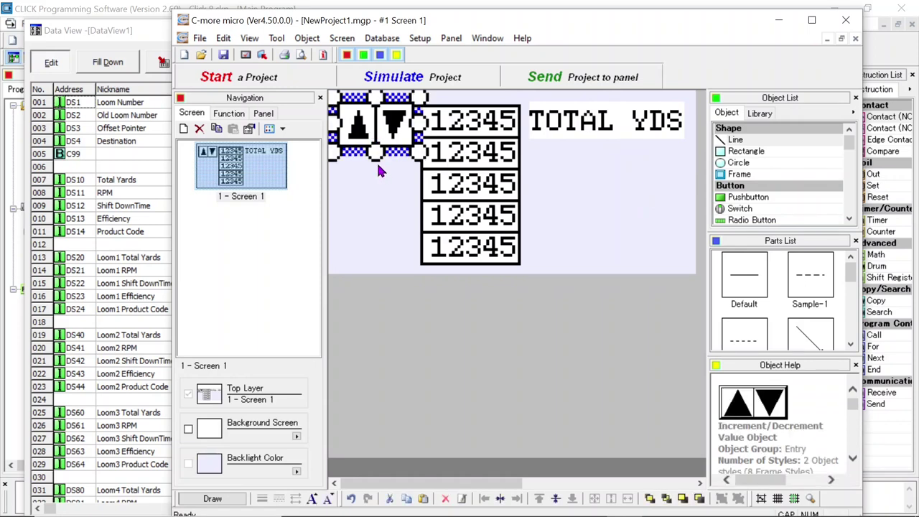
key("Left")
key("Left")
left_click(538, 257)
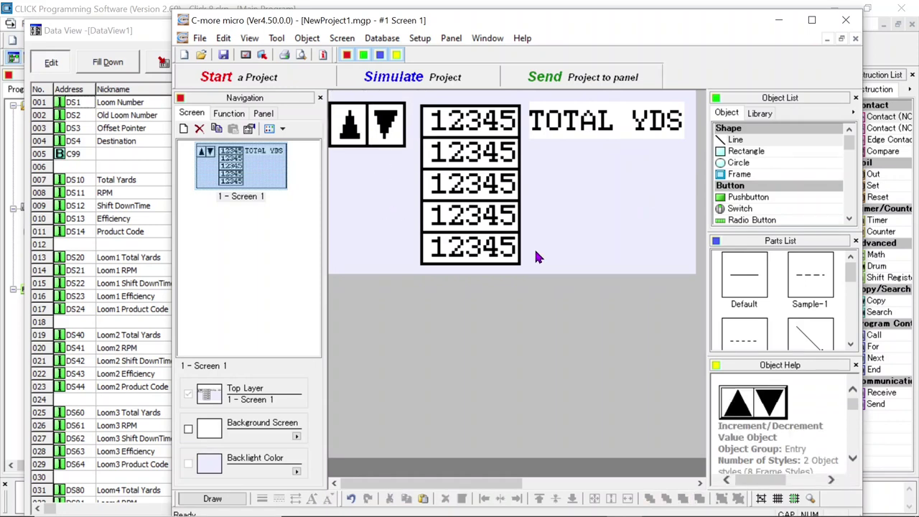
left_click_drag(529, 227, 440, 108)
key("Left")
key("Left")
key("Left")
left_click(605, 239)
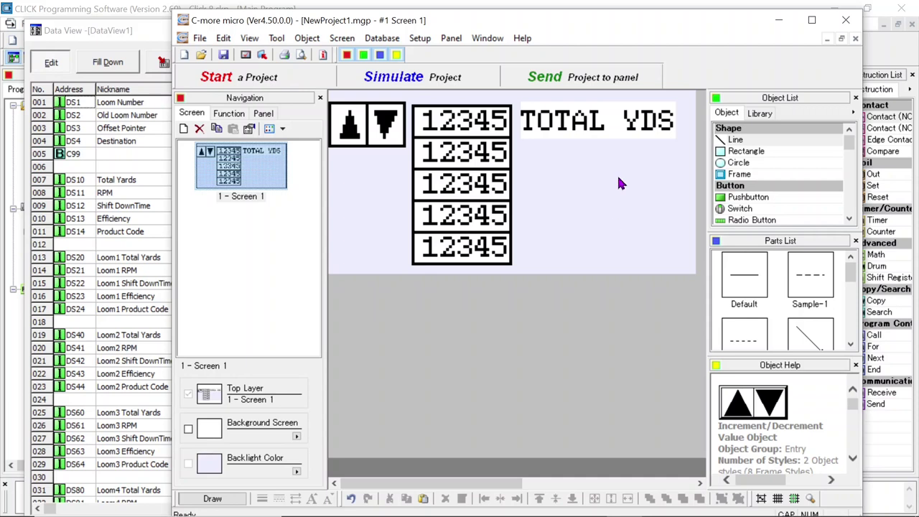
left_click(593, 129)
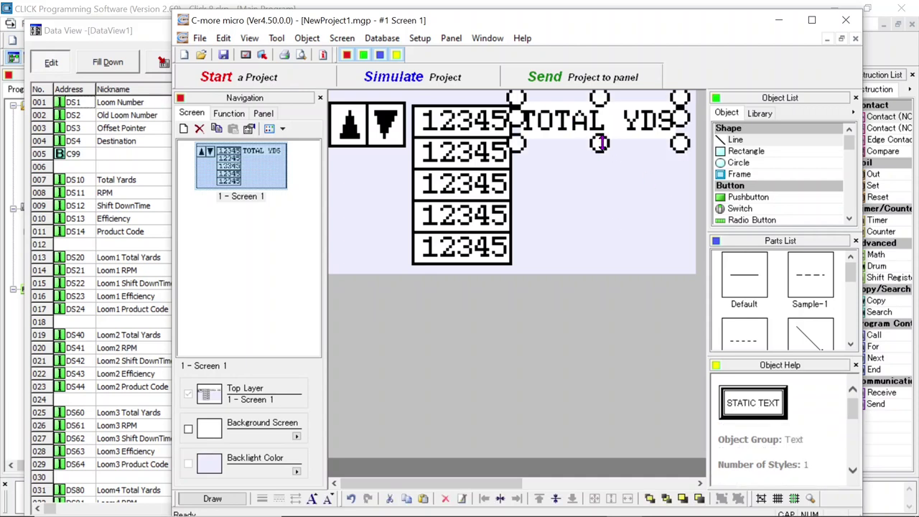
left_click_drag(600, 142, 601, 137)
left_click(625, 207)
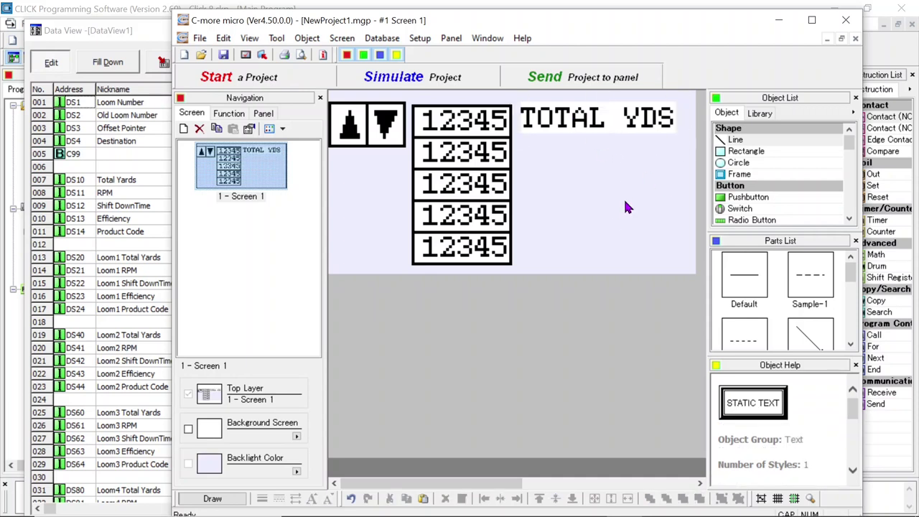
- Paste copies of the TOTAL YDS label beside the lower numeric displays
left_click(599, 129)
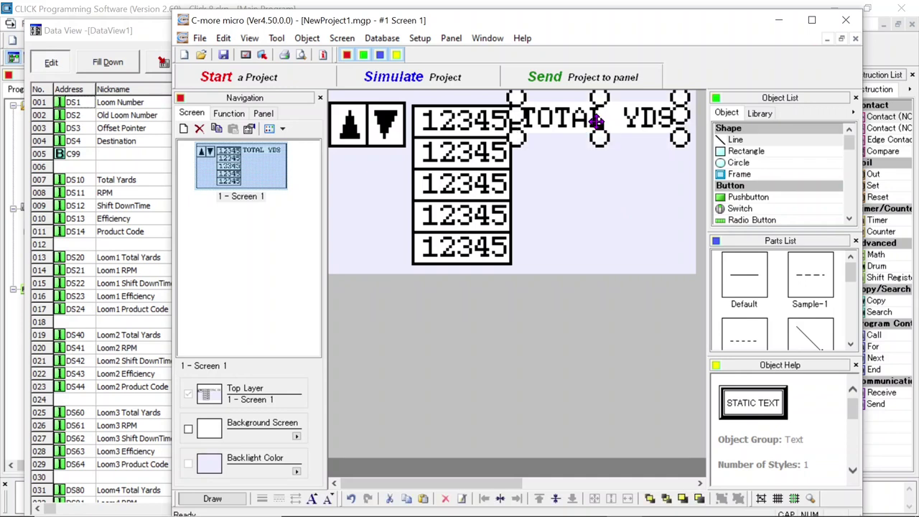
left_click(602, 184)
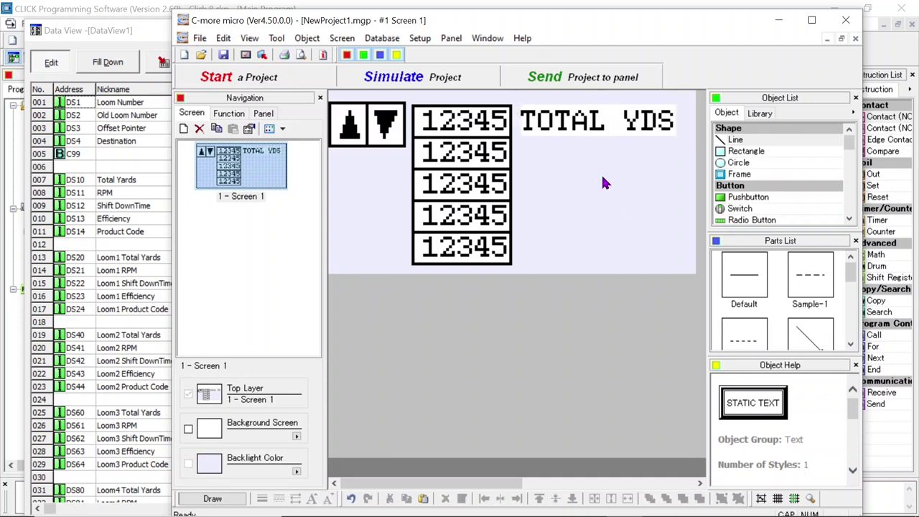
left_click(582, 118)
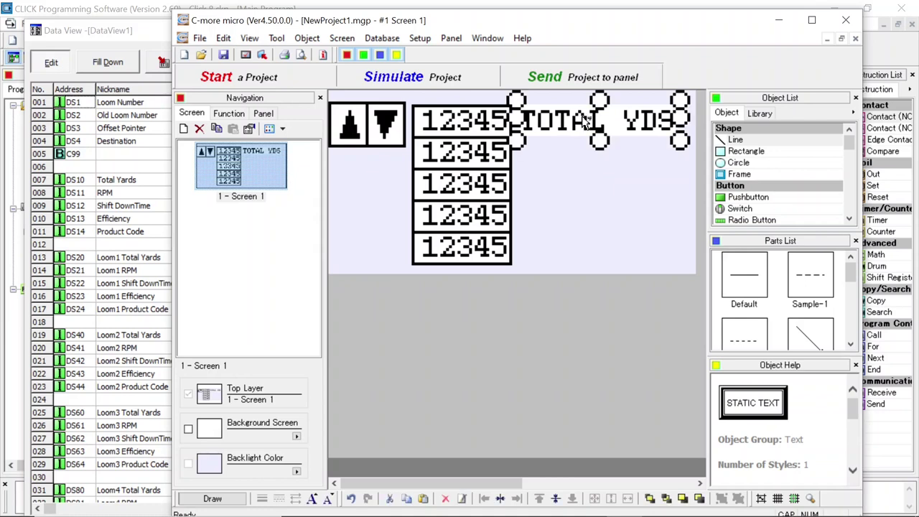
key("ctrl+v")
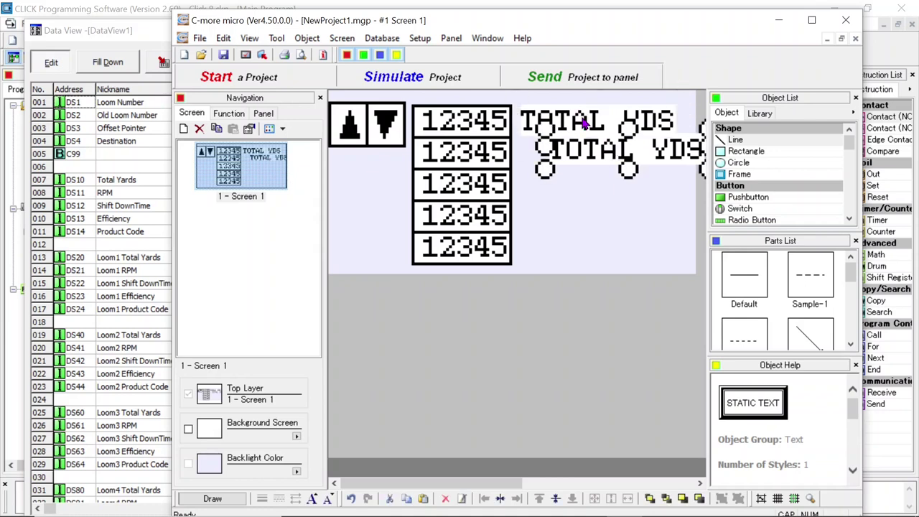
left_click_drag(610, 141, 588, 182)
key("ctrl+v")
key("ctrl+v")
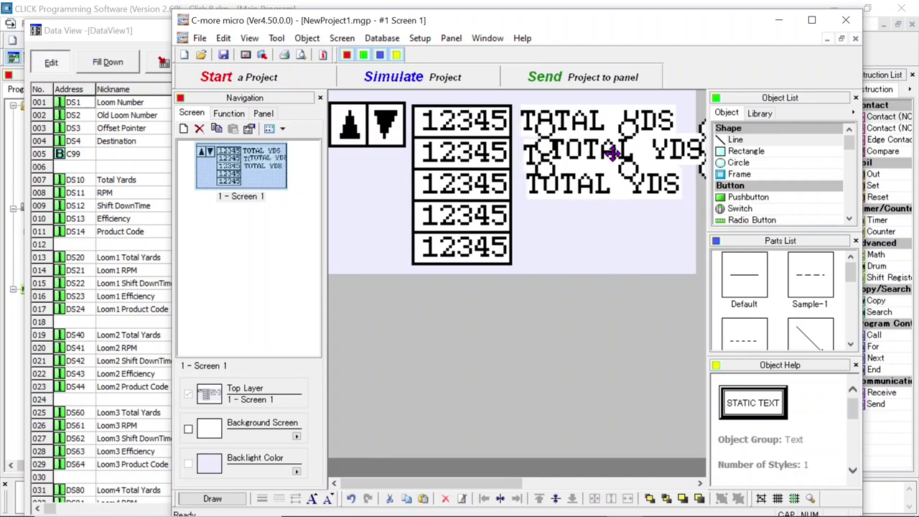
left_click_drag(610, 150, 590, 211)
key("ctrl+v")
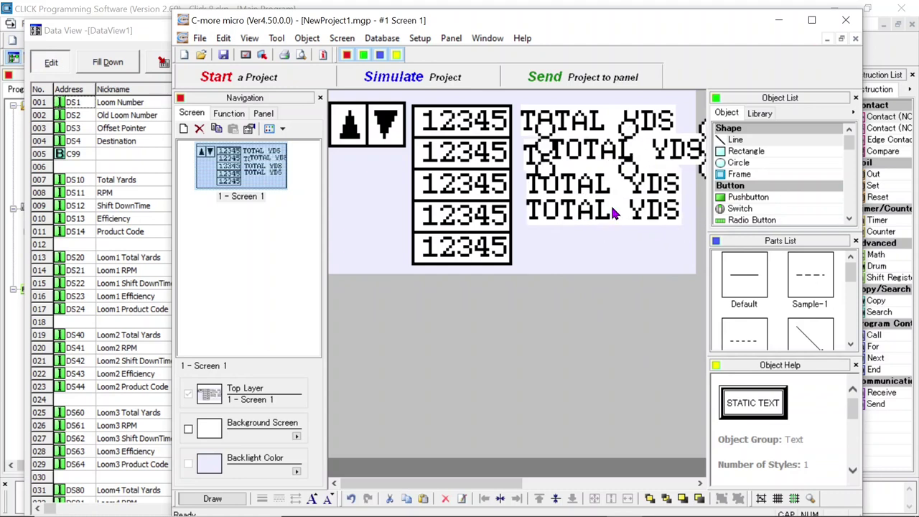
left_click_drag(604, 149, 582, 252)
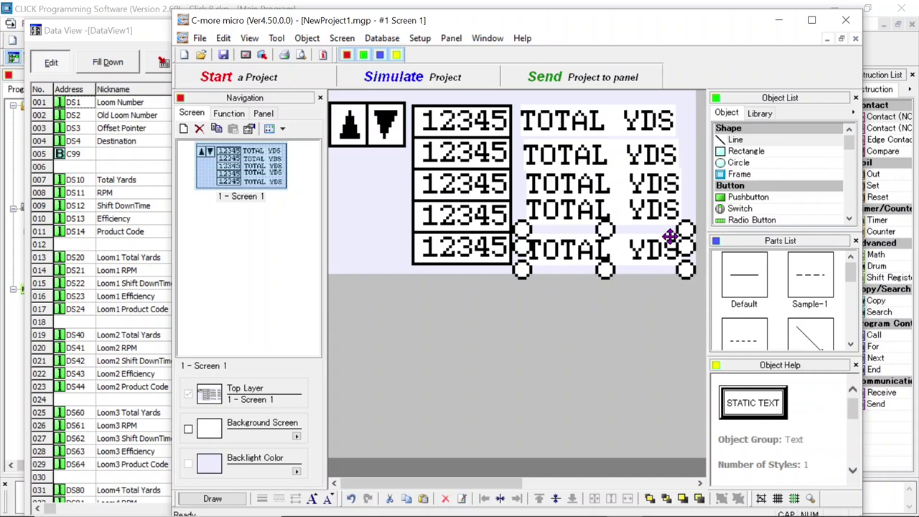
left_click(687, 165)
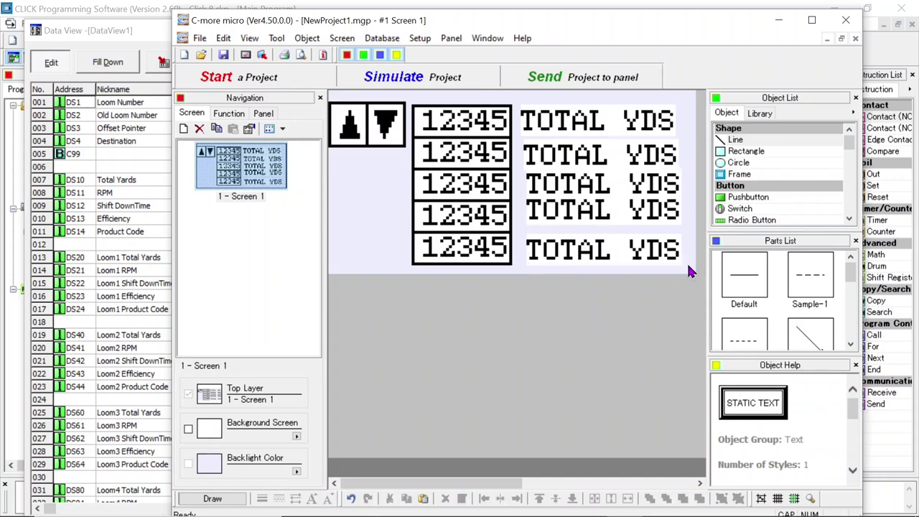
- Left-align the five TOTAL YDS labels into a matching column
left_click_drag(686, 262, 550, 108)
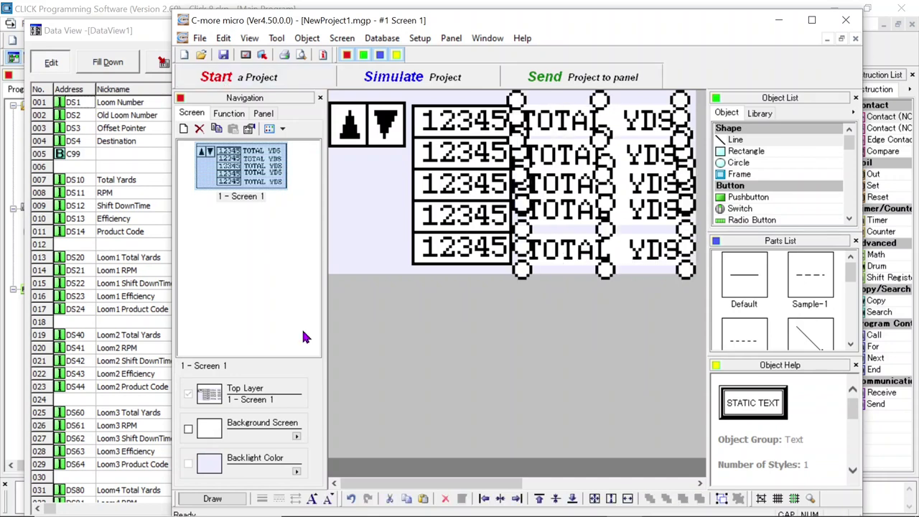
left_click(222, 38)
mouse_move(291, 200)
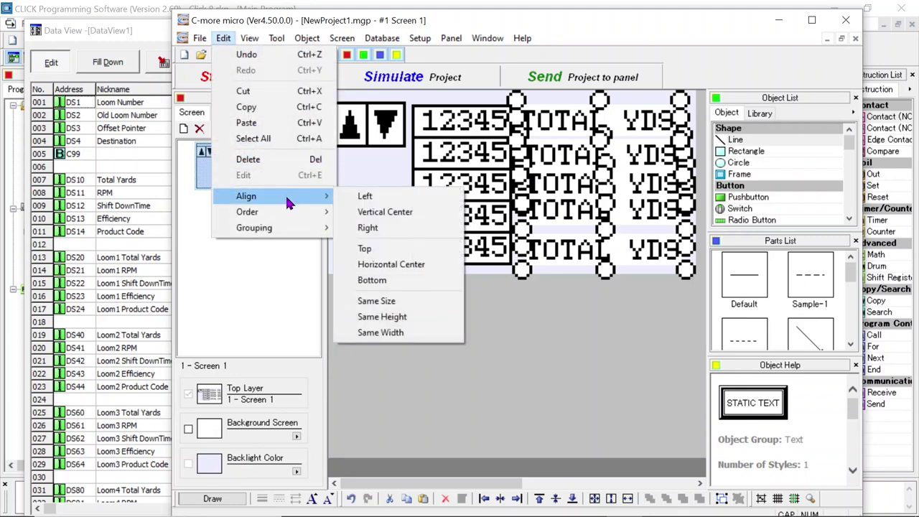
left_click(365, 195)
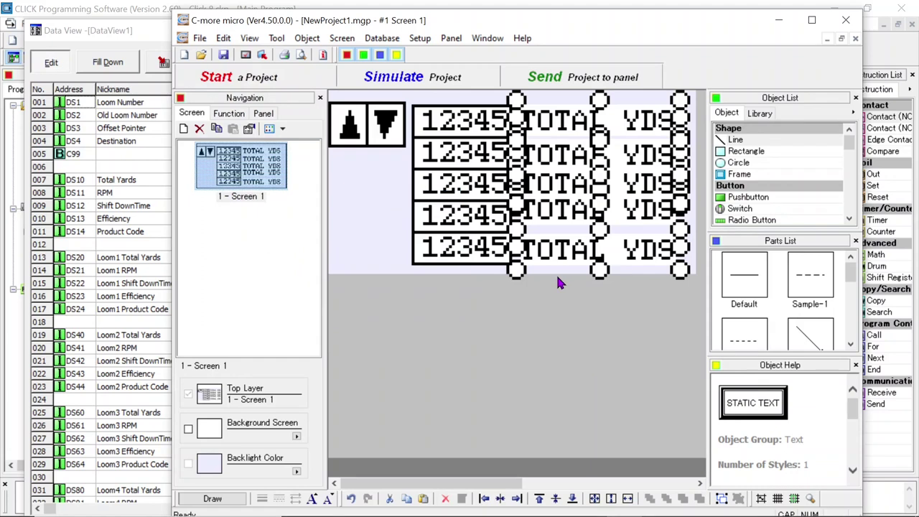
left_click_drag(530, 213, 600, 181)
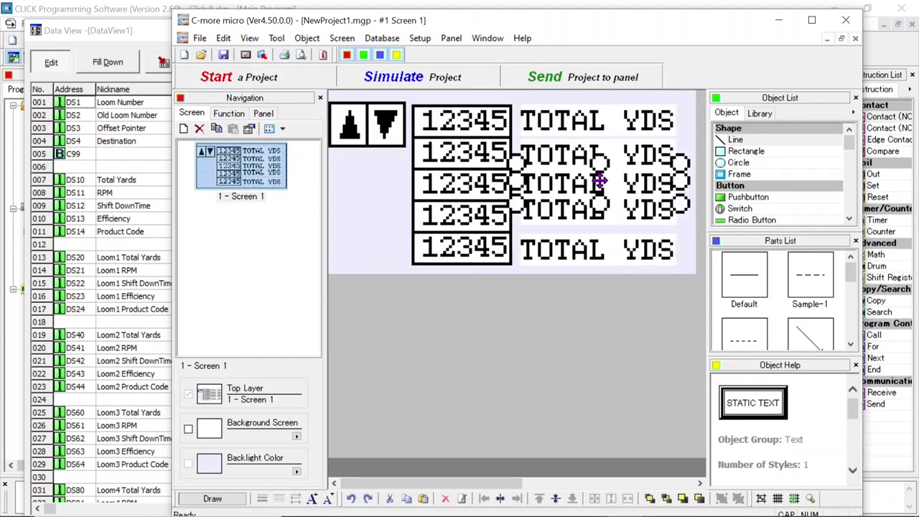
left_click(585, 219)
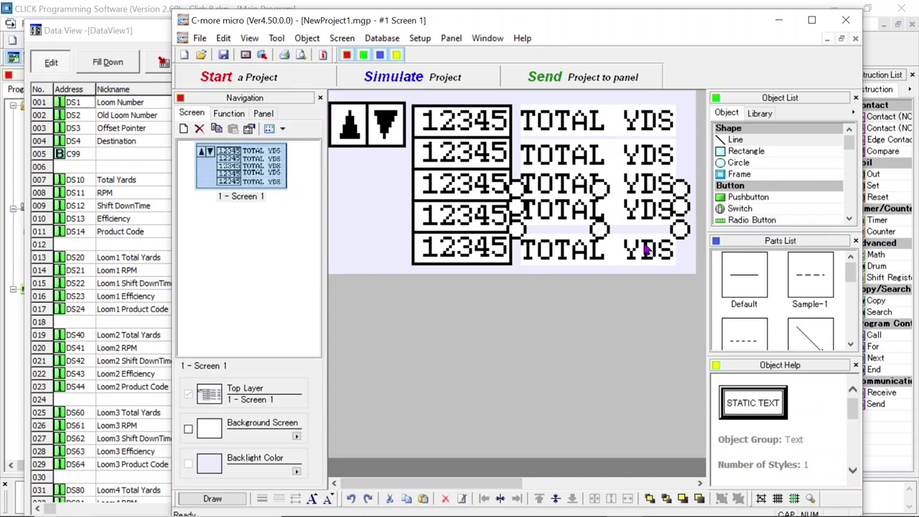
scroll(778, 277, "down", 1)
left_click(744, 316)
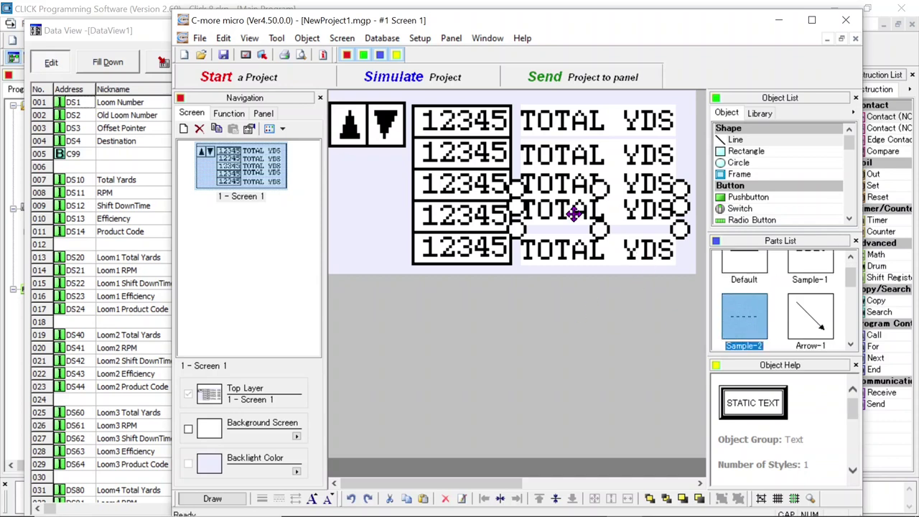
left_click(408, 215)
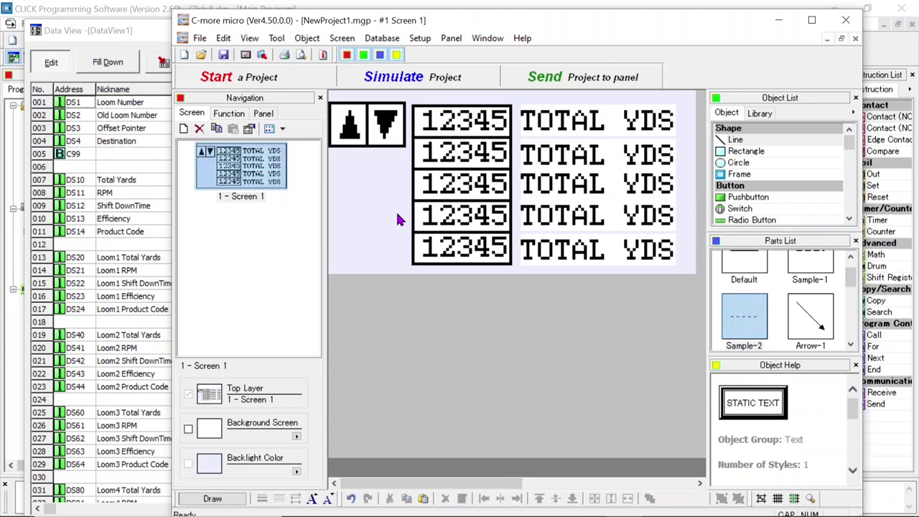
left_click(602, 153)
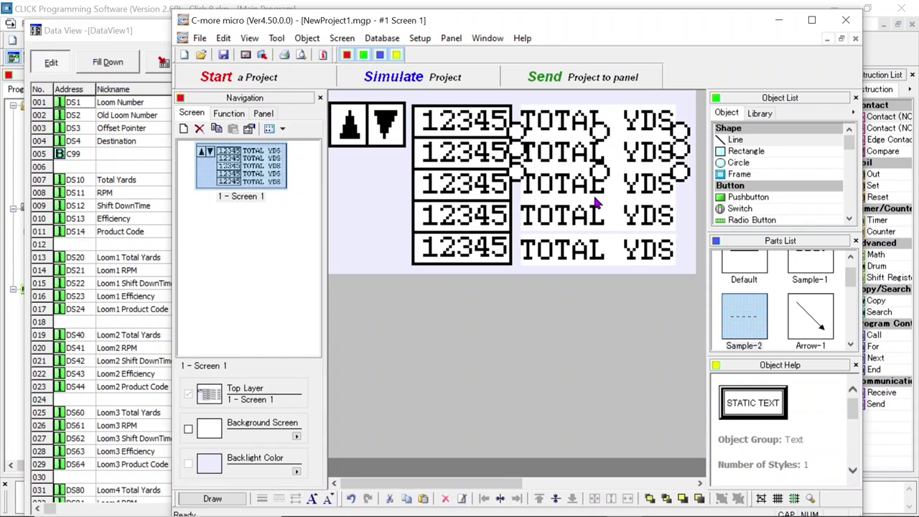
left_click(366, 203)
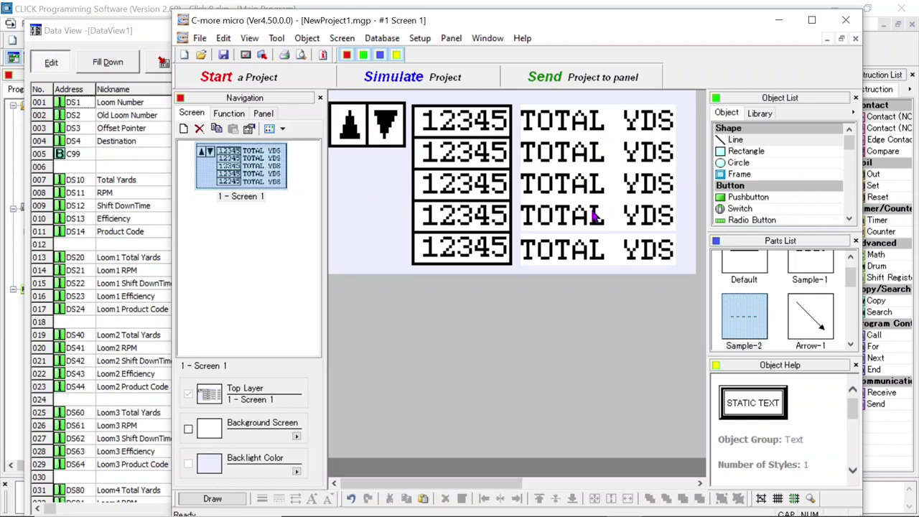
left_click(599, 244)
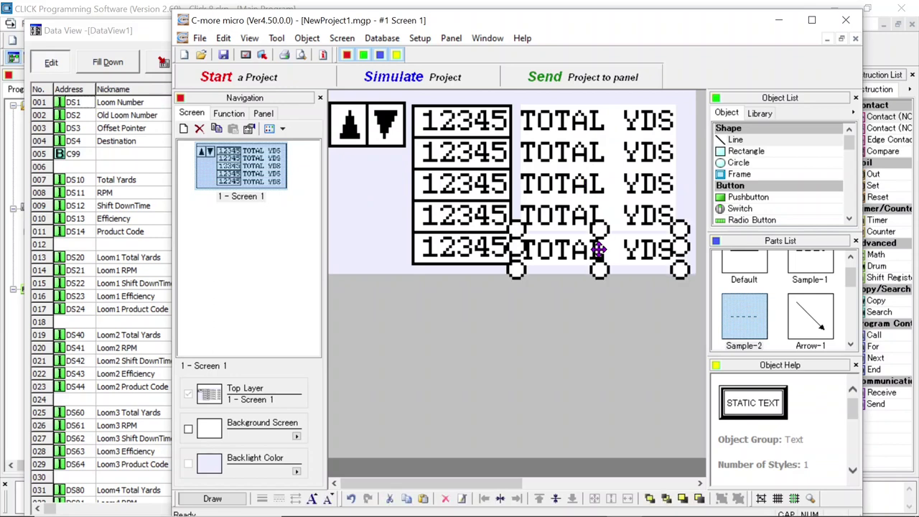
left_click(378, 210)
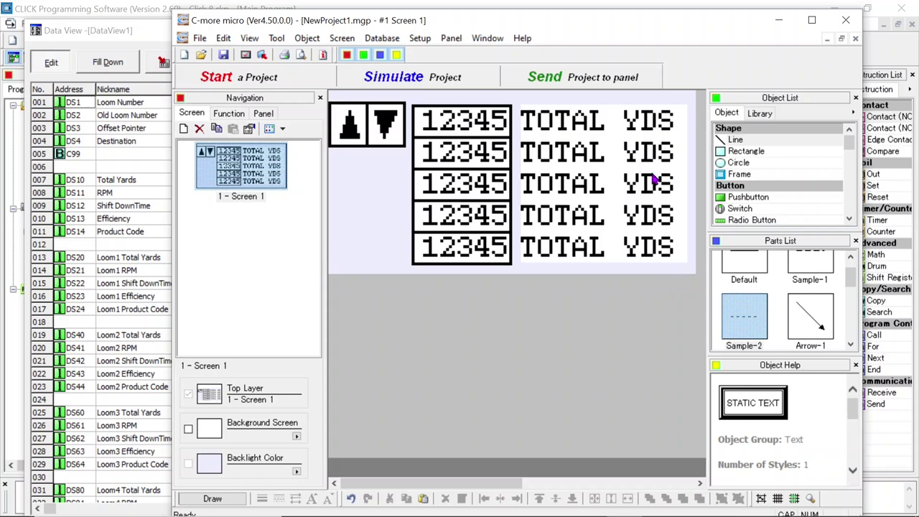
- Change the second and third labels to RPM and SHIFT DT
double_click(570, 161)
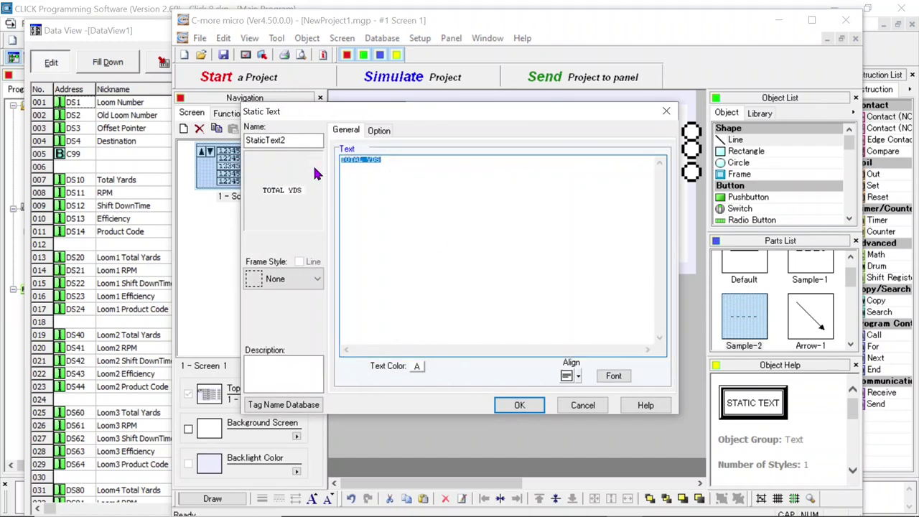
type("RPM")
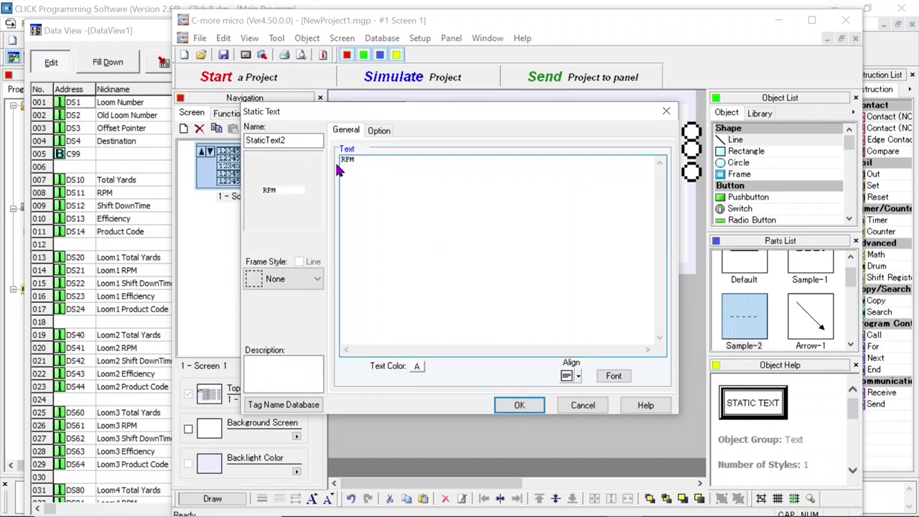
left_click(519, 405)
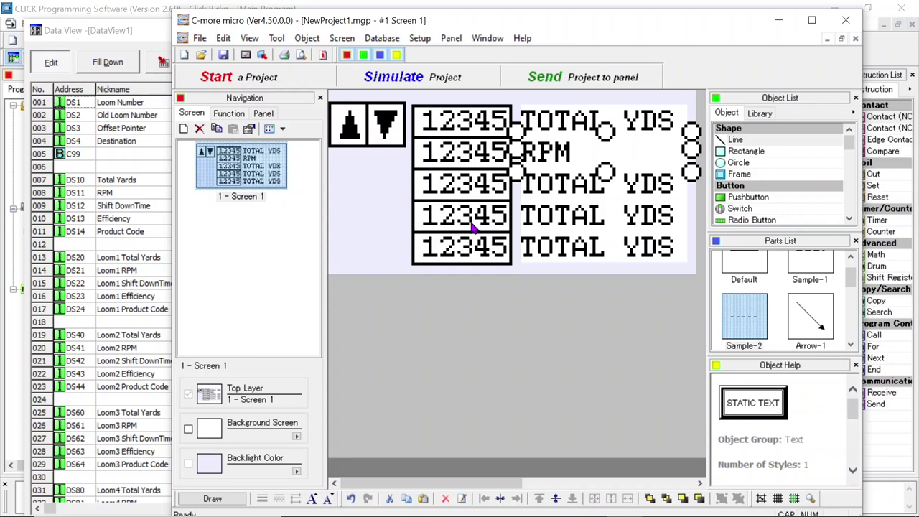
double_click(572, 190)
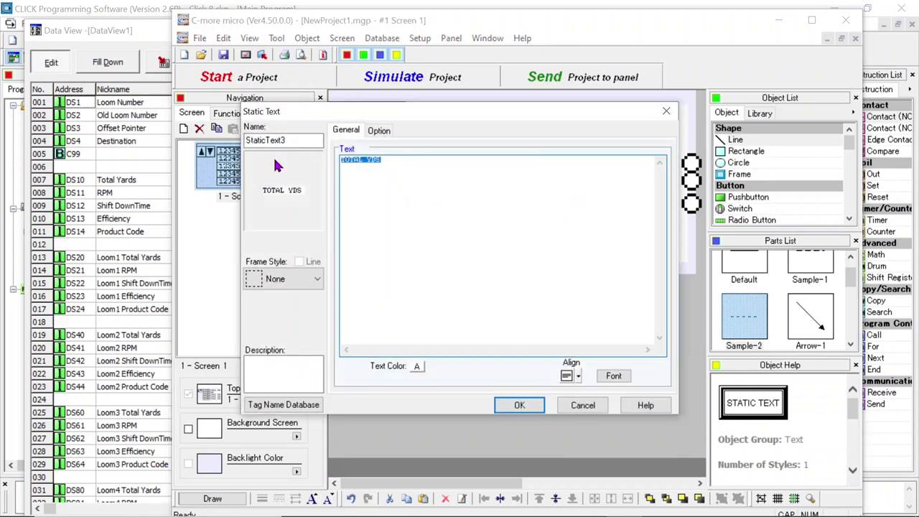
type("SHIFT DT")
left_click(523, 405)
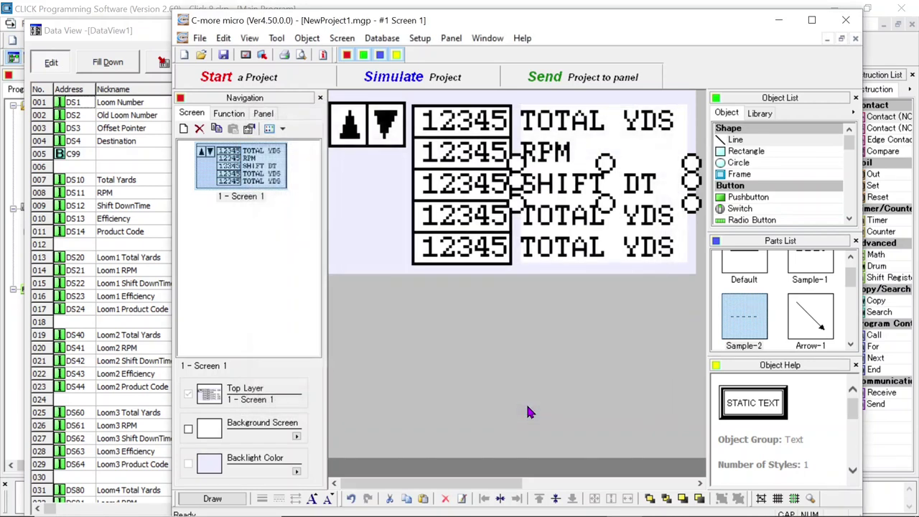
- Change the fourth and bottom labels to EFFICIENC and PRODUCT
double_click(567, 228)
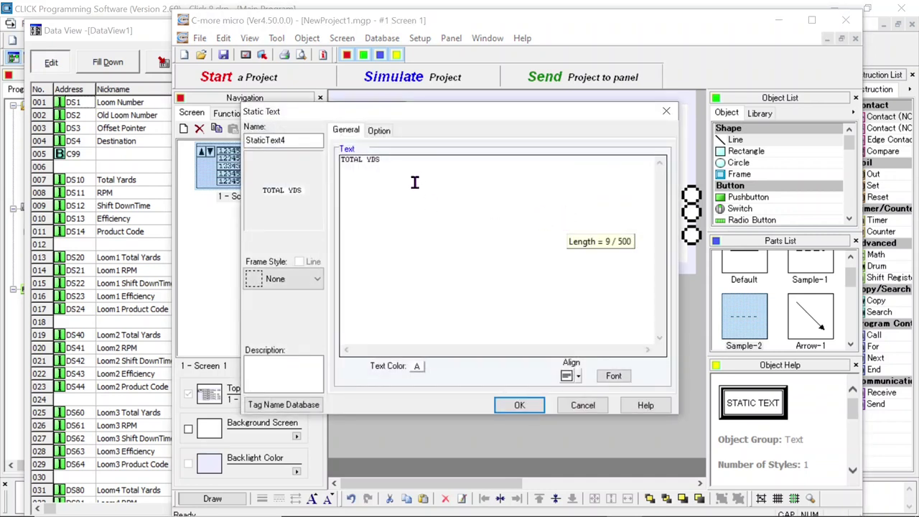
key("ctrl+a")
type("E")
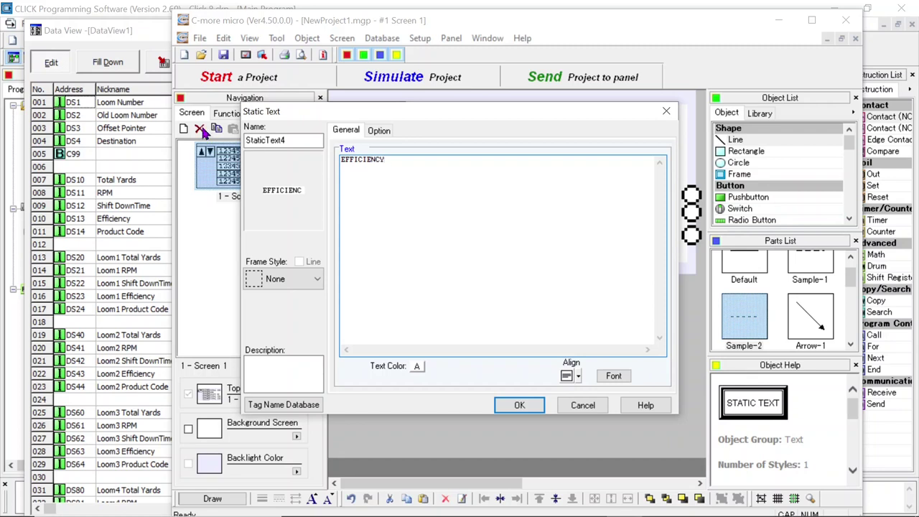
left_click(538, 405)
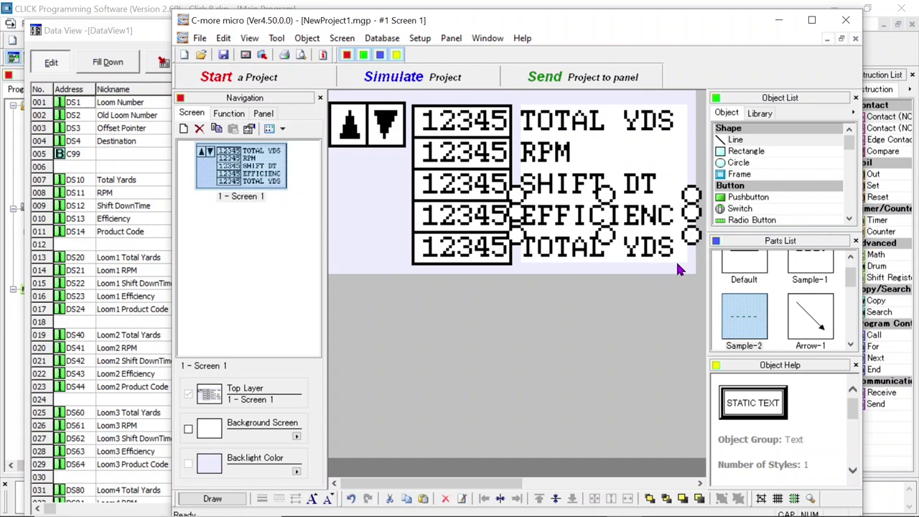
left_click(570, 251)
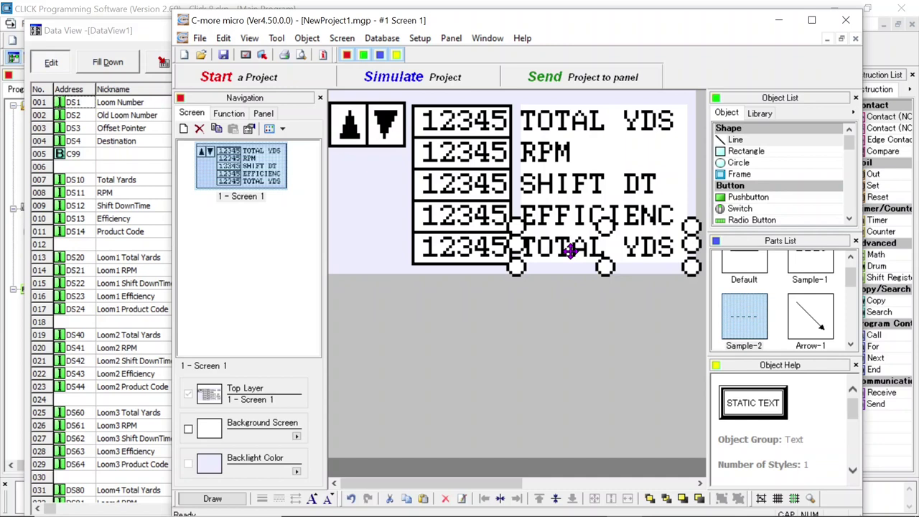
double_click(570, 251)
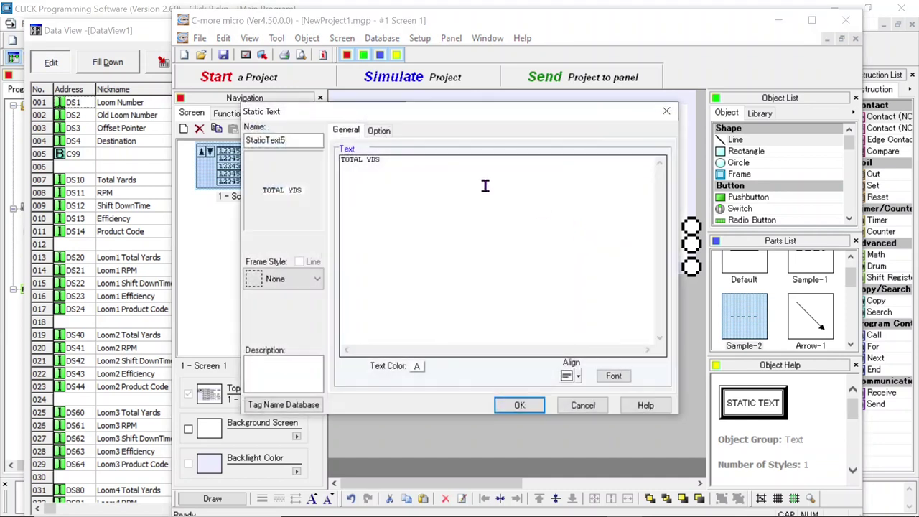
type("PRODUCT")
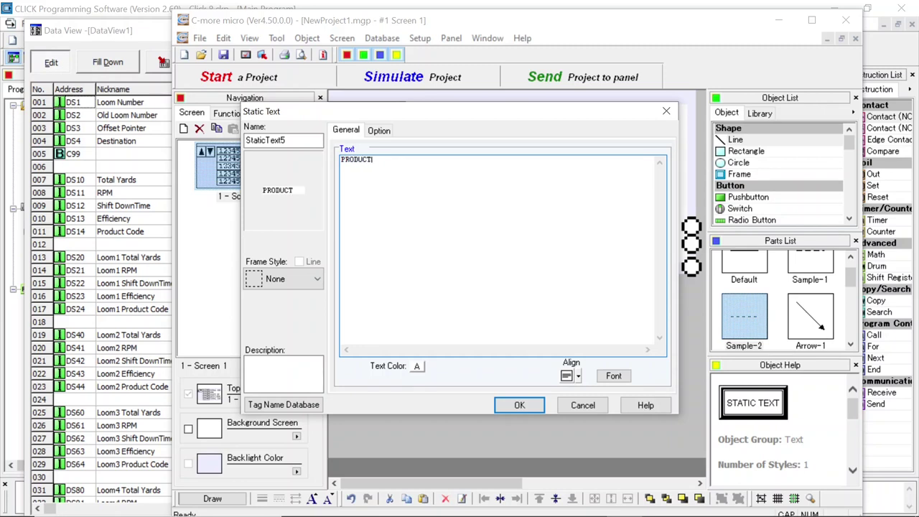
left_click(532, 404)
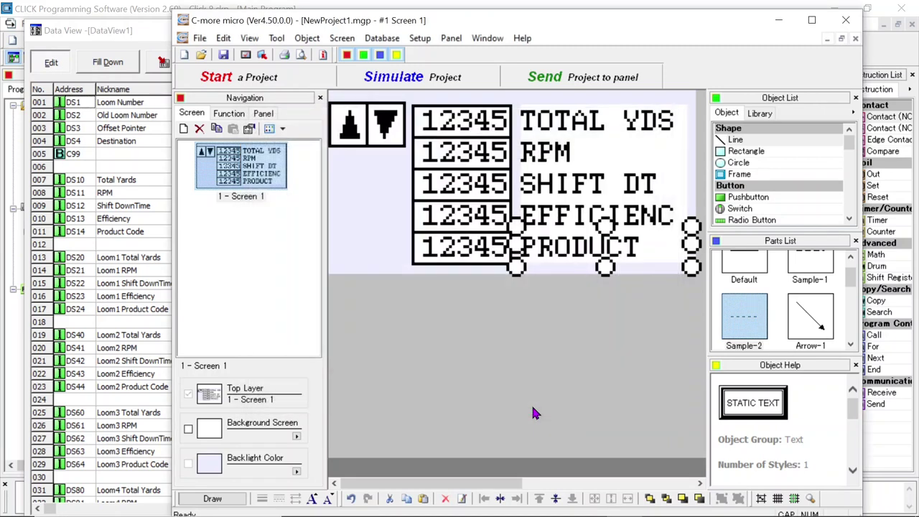
- Review the up/down keys settings, then draw a new numeric display beneath them
left_click(381, 238)
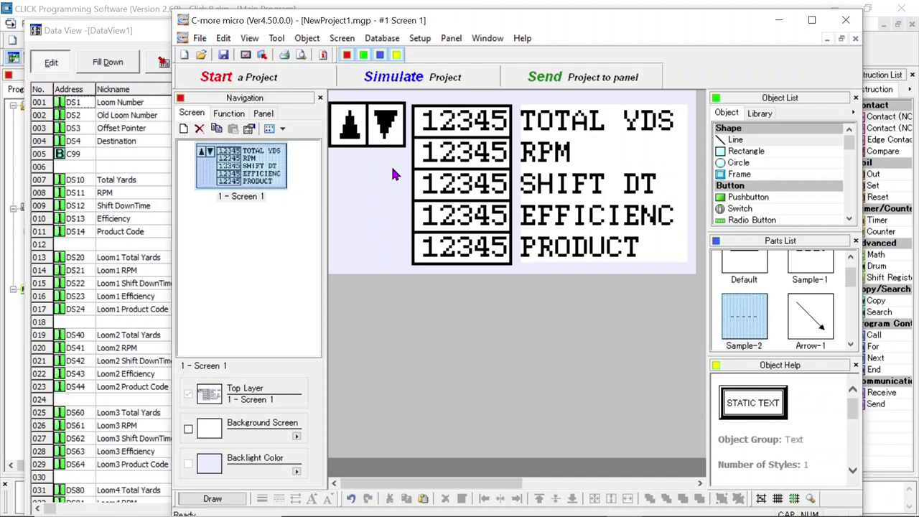
double_click(376, 139)
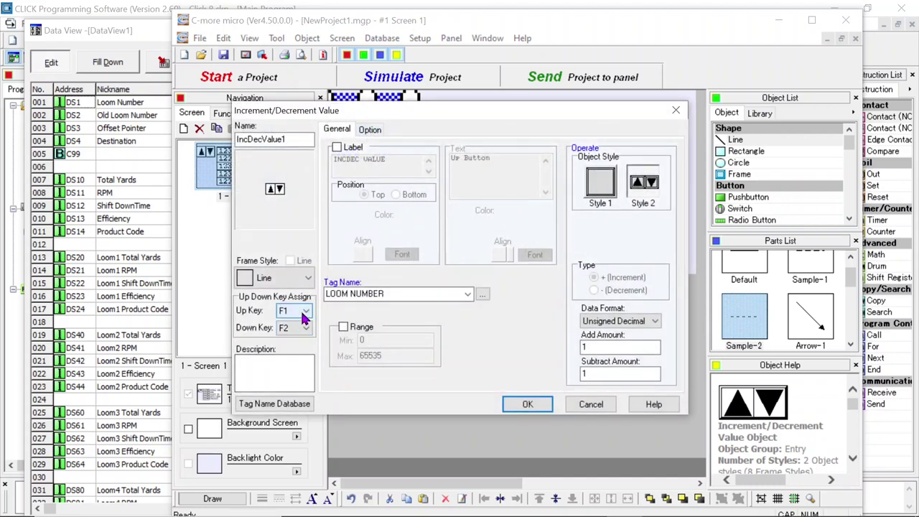
left_click(590, 406)
left_click(351, 216)
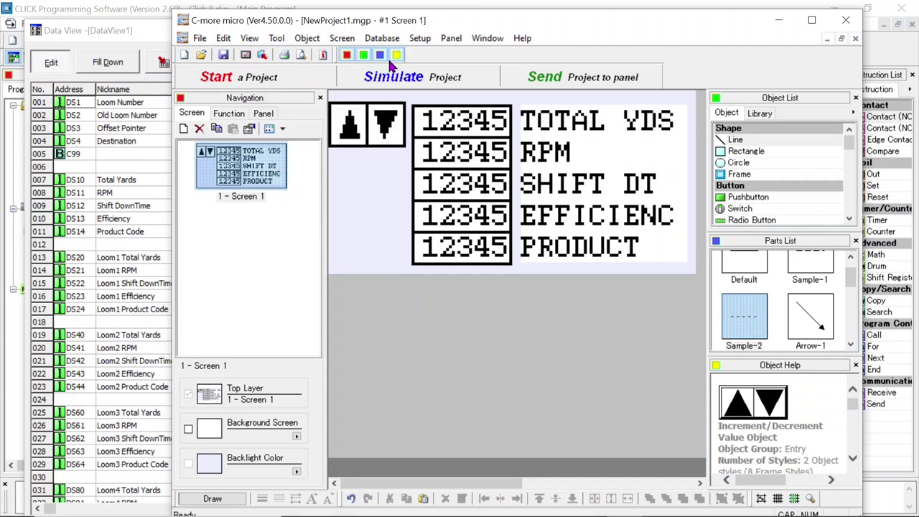
left_click(307, 38)
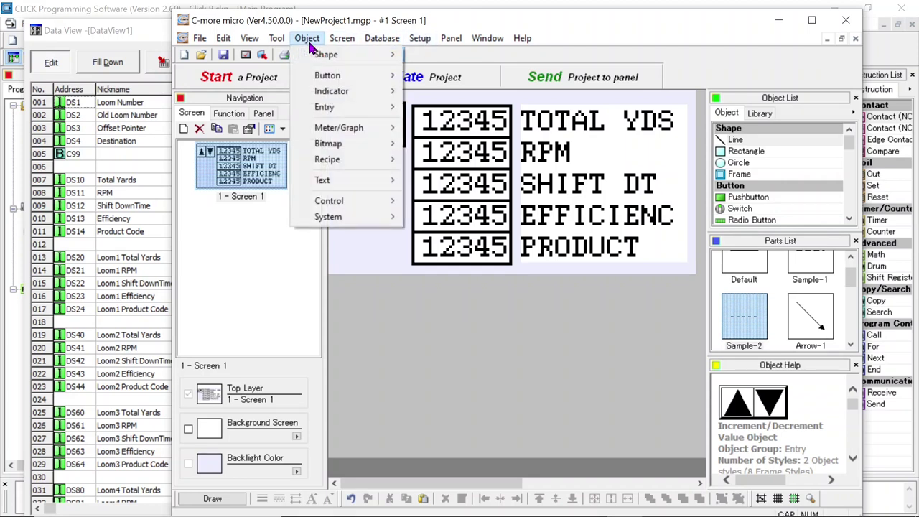
mouse_move(355, 97)
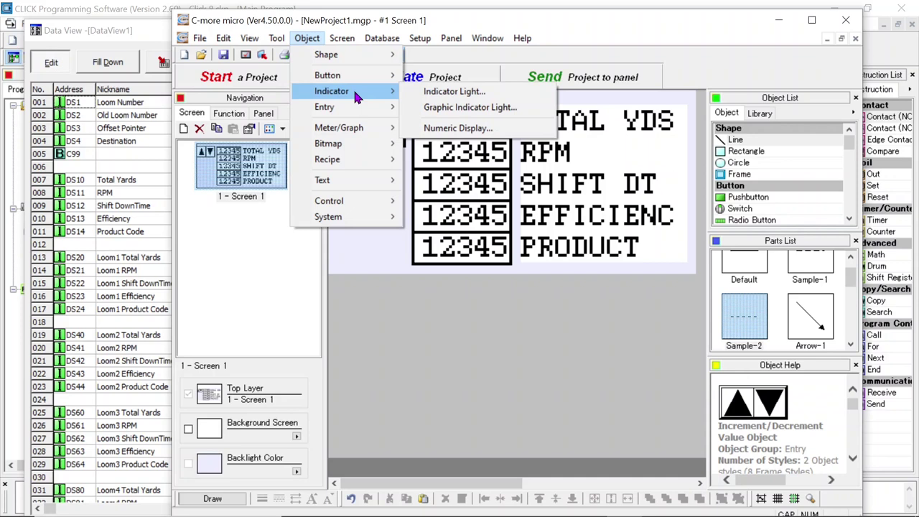
left_click(458, 128)
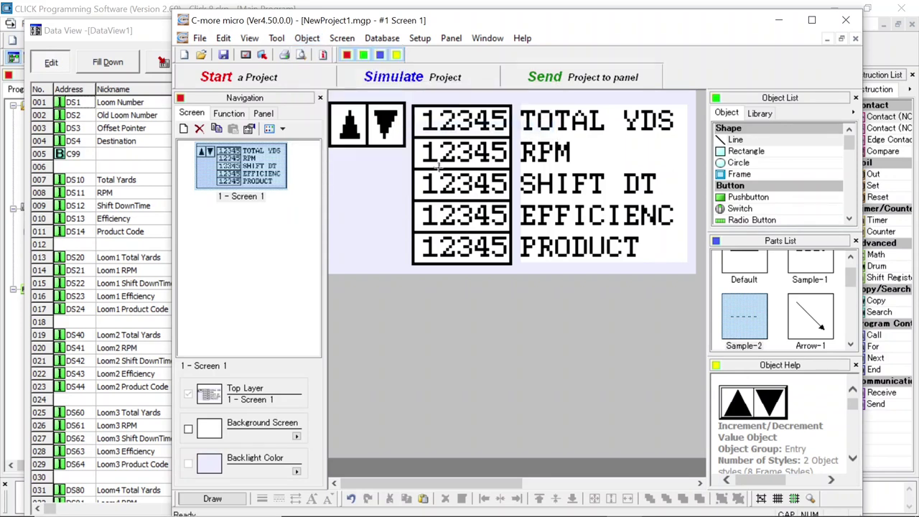
left_click_drag(336, 156, 394, 188)
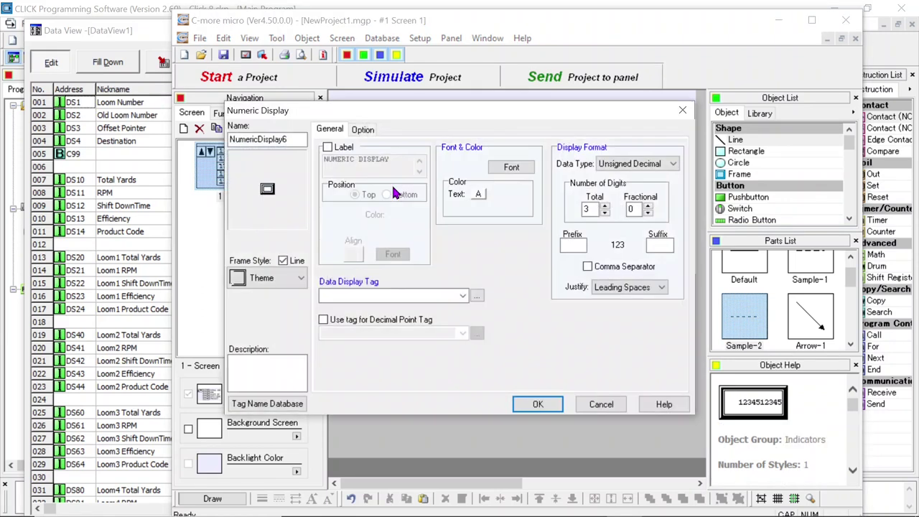
- Set the new display to LOOM NUMBER, 1 total digit, Line frame style, and resize it
left_click(463, 297)
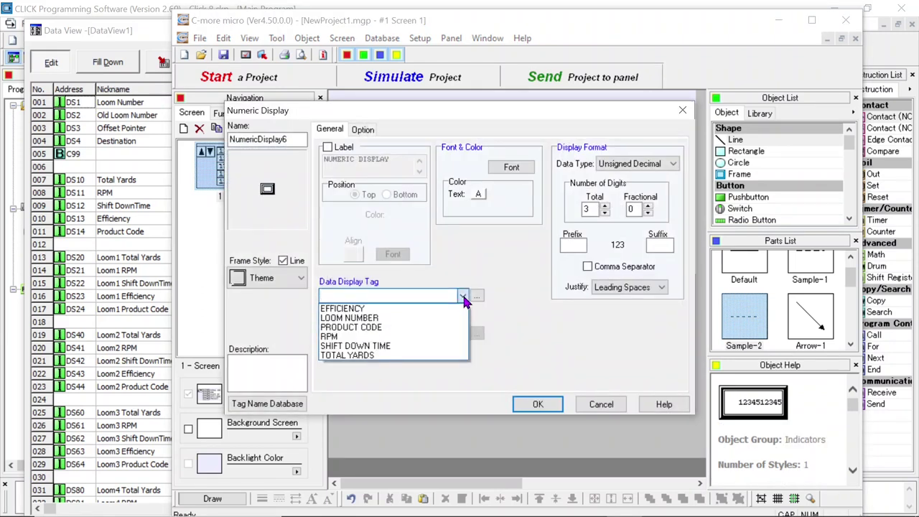
left_click(373, 317)
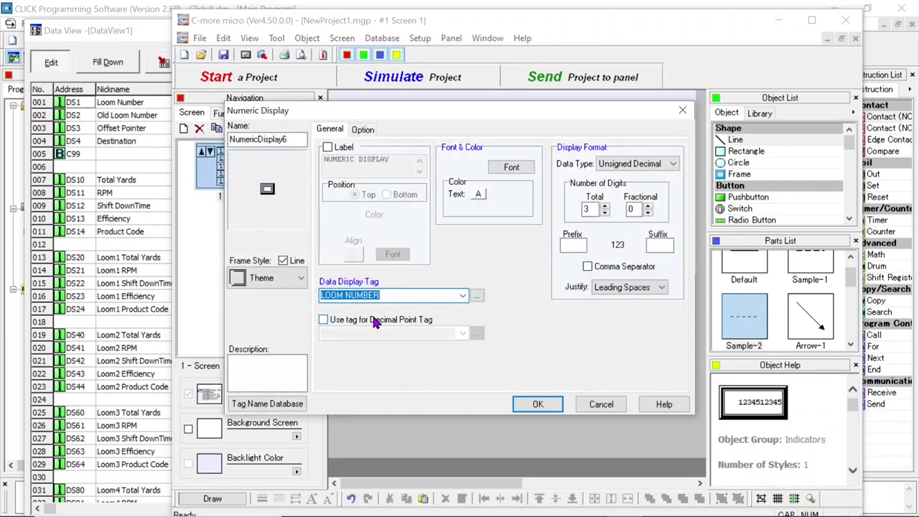
left_click(605, 213)
left_click(605, 213)
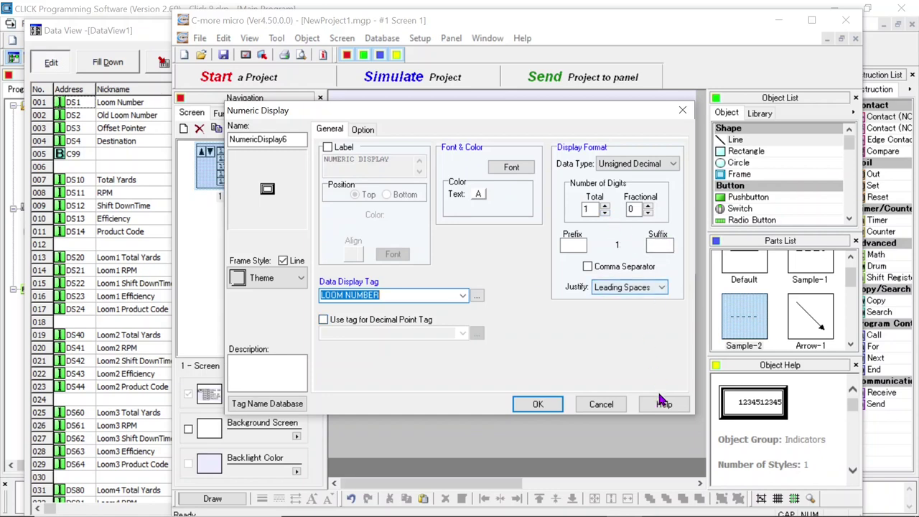
left_click(283, 260)
left_click(300, 280)
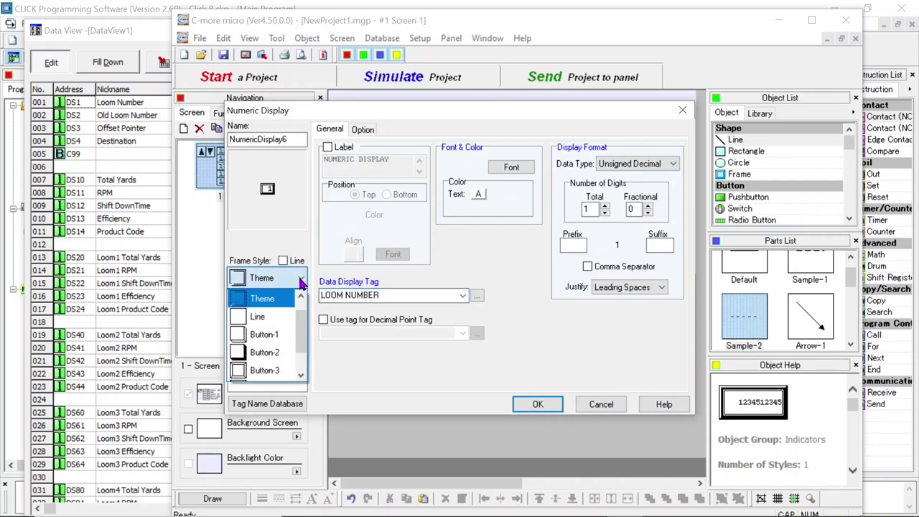
left_click(257, 317)
left_click(539, 405)
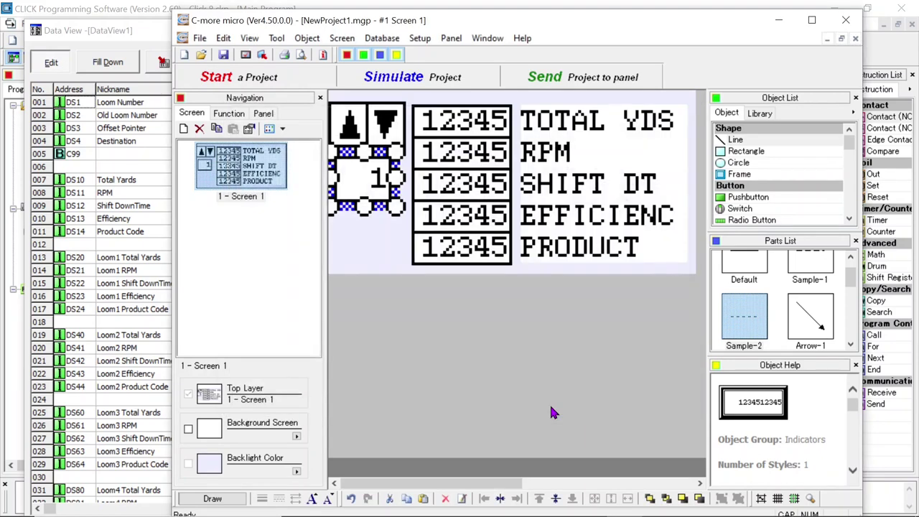
left_click(375, 255)
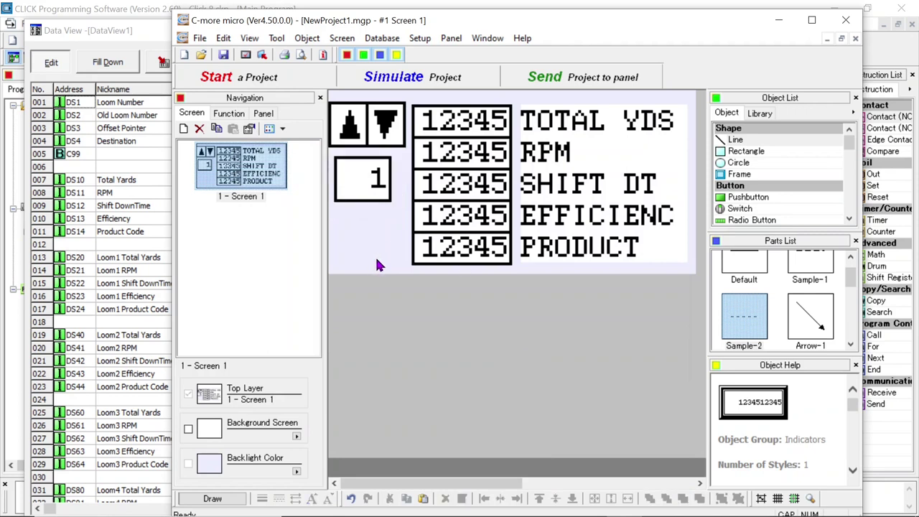
left_click(360, 175)
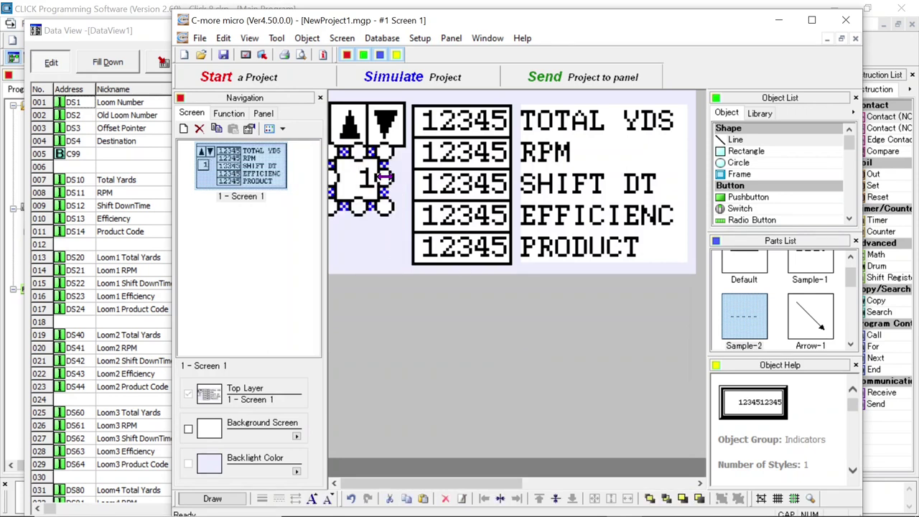
left_click_drag(384, 175, 371, 186)
left_click(384, 244)
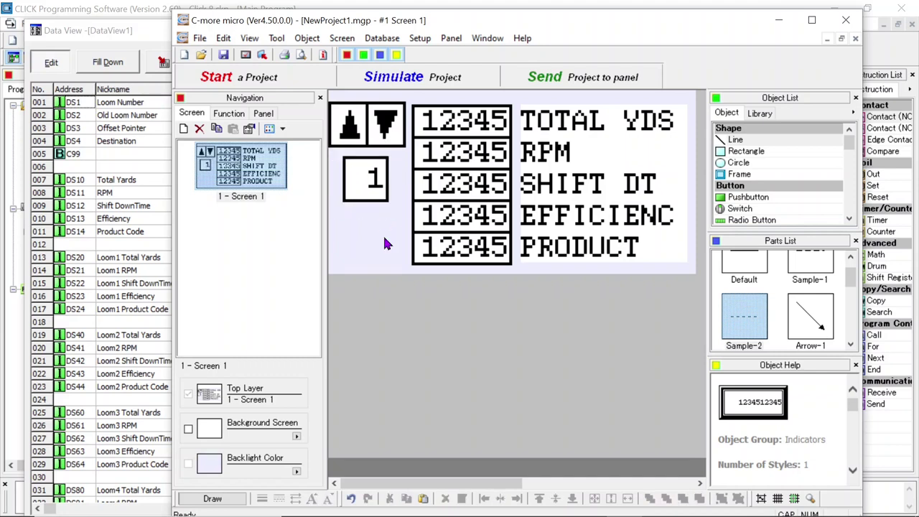
- Save the project and bring up the Project Transfer dialog for sending it to the panel
left_click(223, 57)
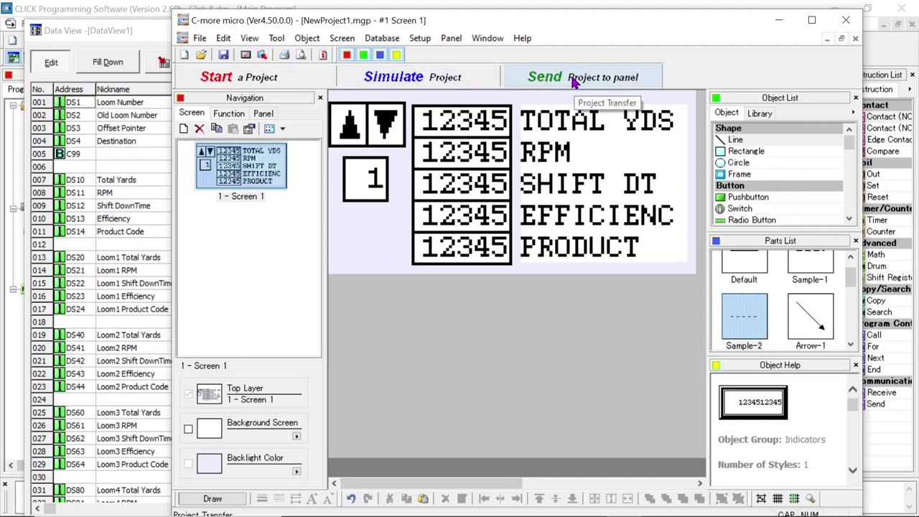
left_click(595, 84)
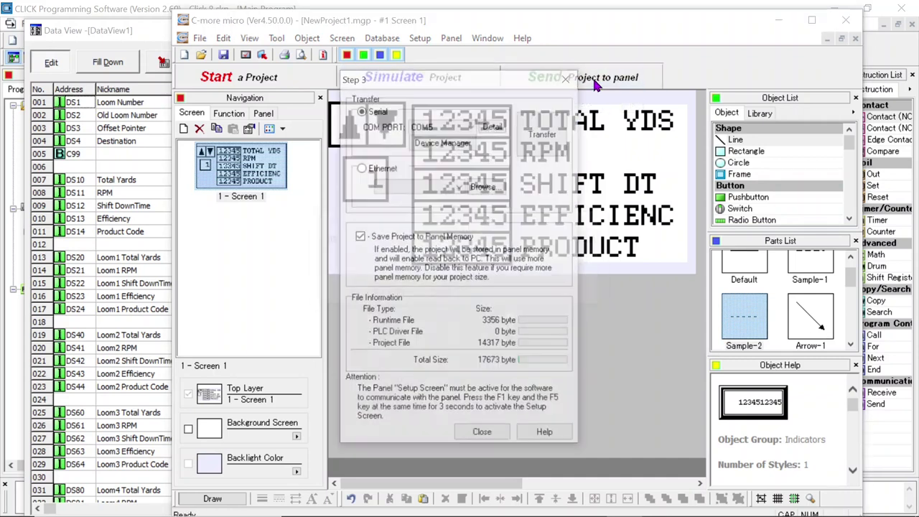